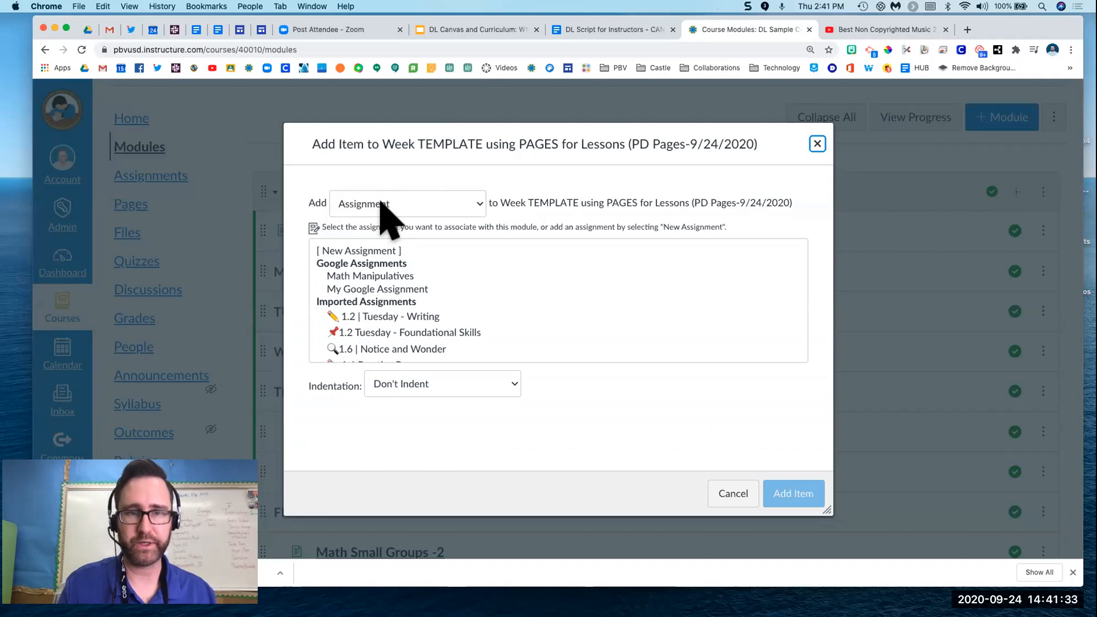
- Add a new page named "Adding Fractions Demo", indented 1 level, to the Week TEMPLATE module
{"action": "left_click", "coordinate": [381, 205]}
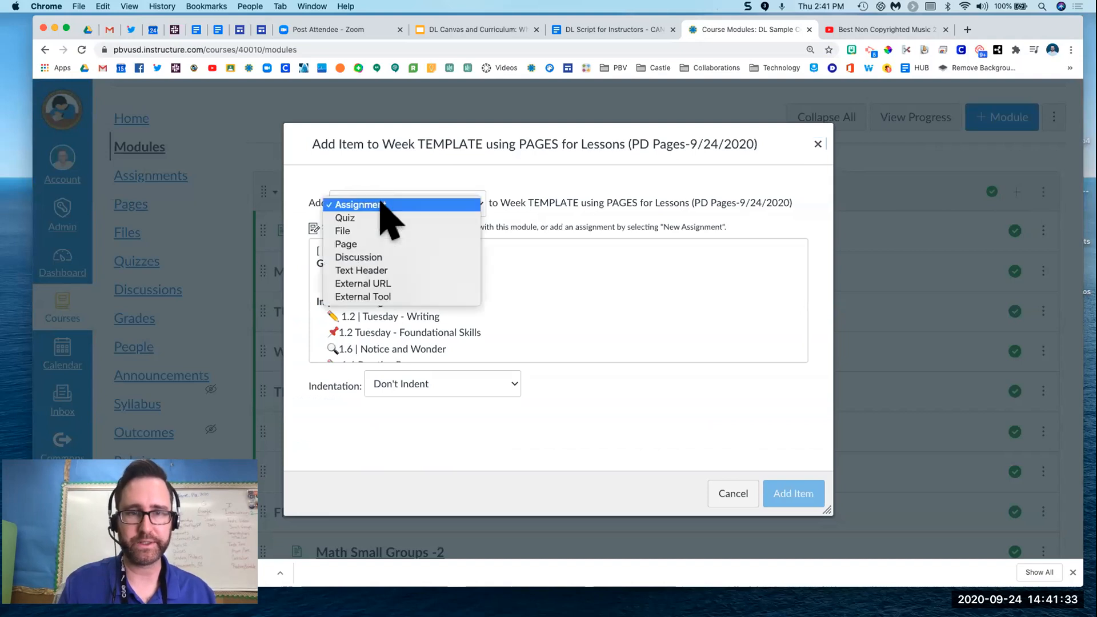
{"action": "left_click", "coordinate": [356, 244]}
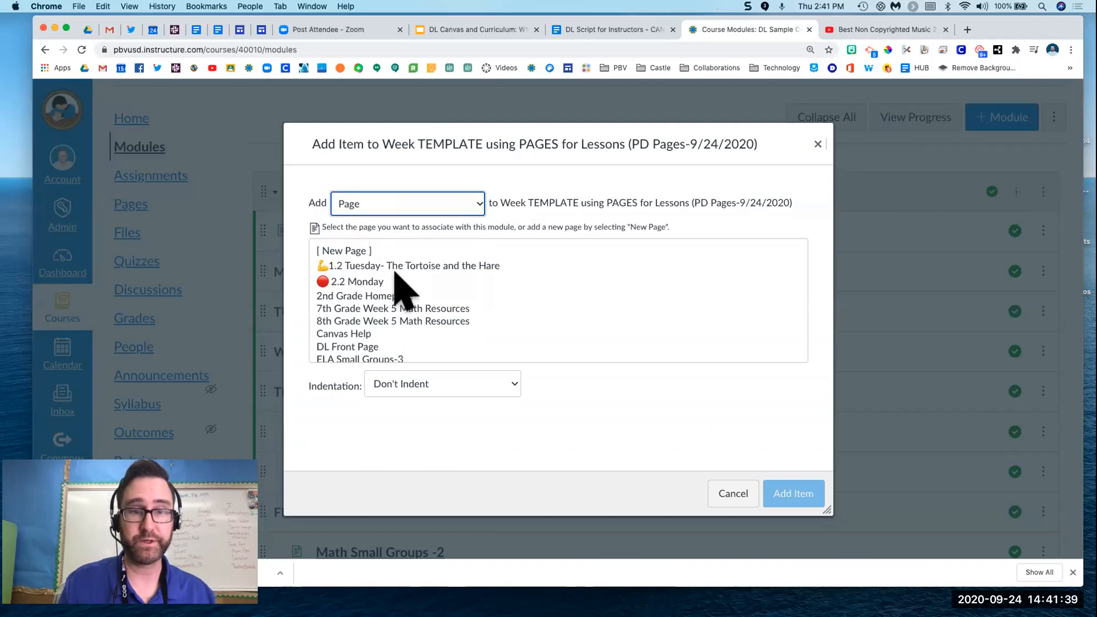
{"action": "scroll", "coordinate": [395, 274], "scroll_direction": "down", "scroll_amount": 3}
{"action": "scroll", "coordinate": [395, 273], "scroll_direction": "up", "scroll_amount": 3}
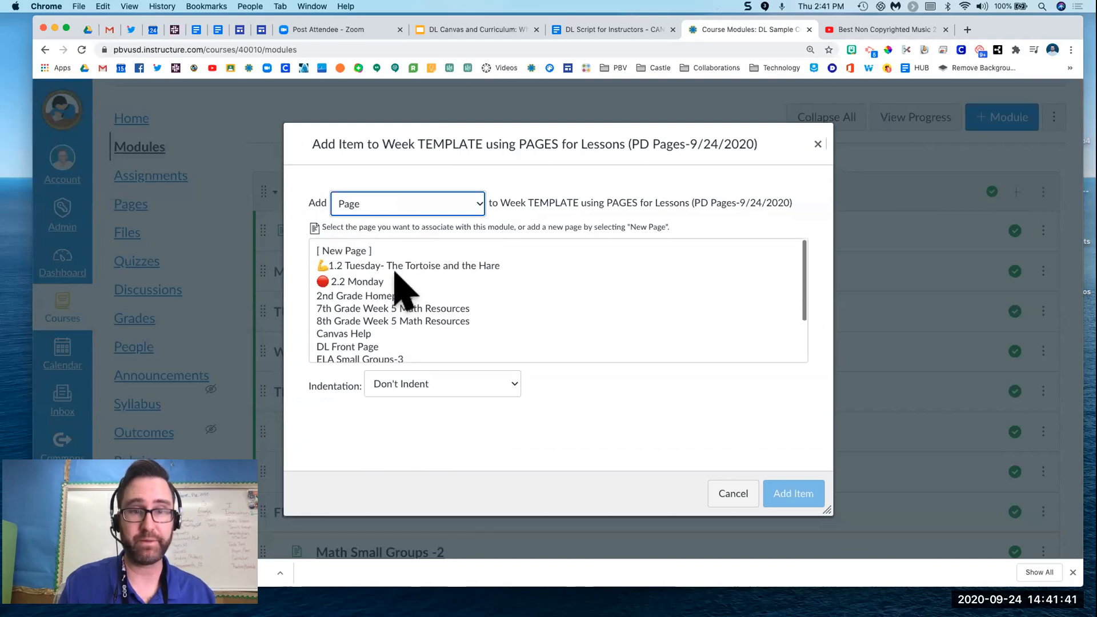
{"action": "left_click", "coordinate": [358, 251]}
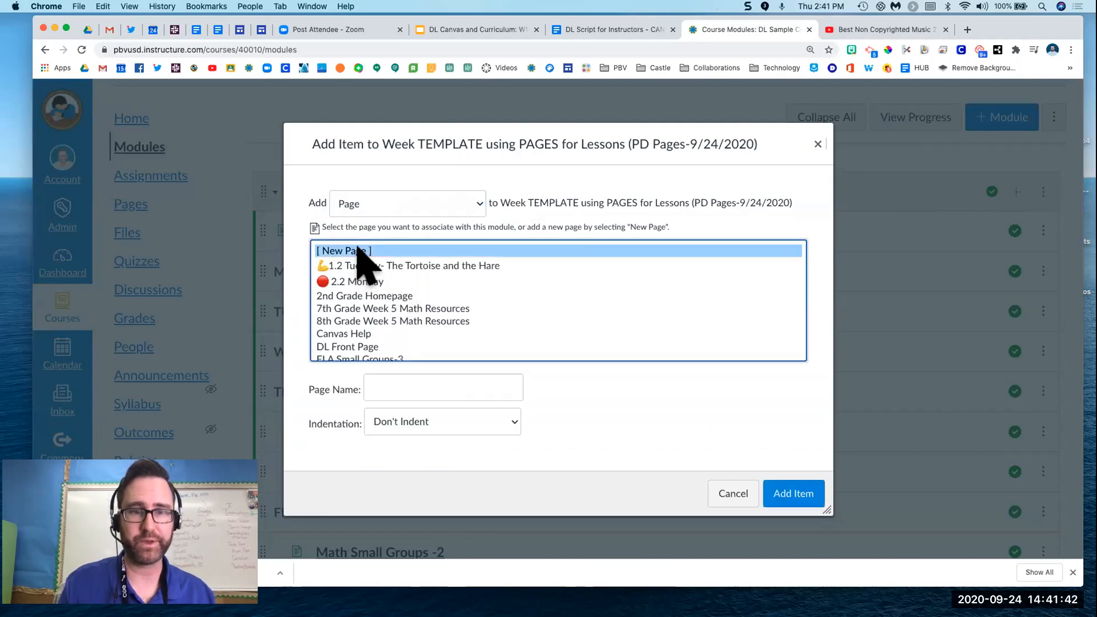
{"action": "left_click", "coordinate": [390, 385]}
{"action": "type", "text": "Addi"}
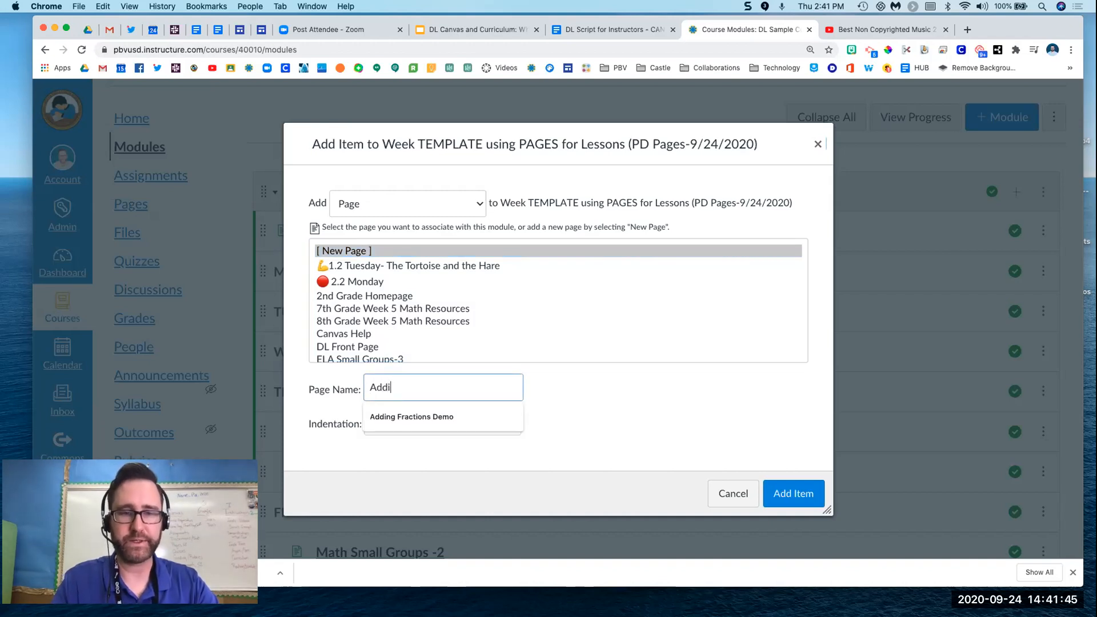
{"action": "left_click", "coordinate": [394, 416]}
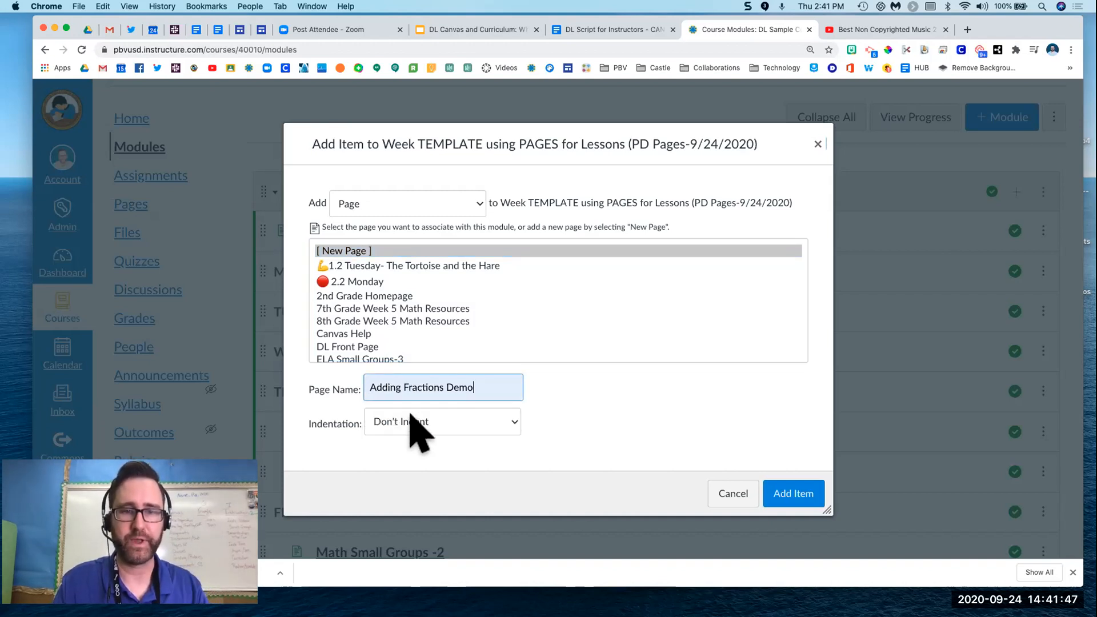
{"action": "left_click", "coordinate": [464, 413]}
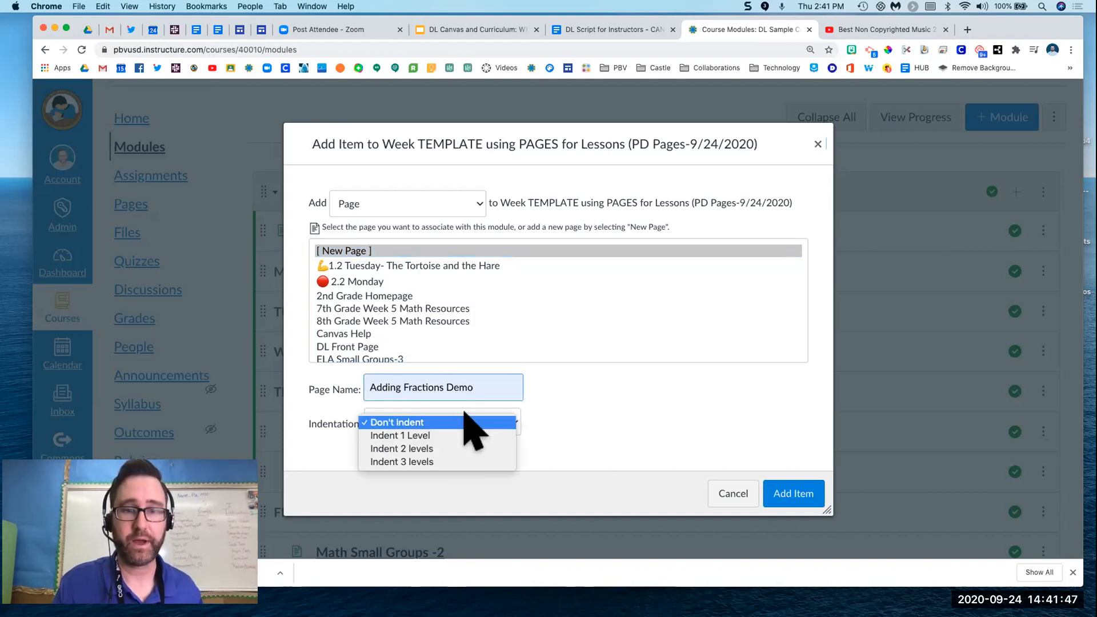
{"action": "left_click", "coordinate": [438, 434]}
{"action": "left_click", "coordinate": [783, 488]}
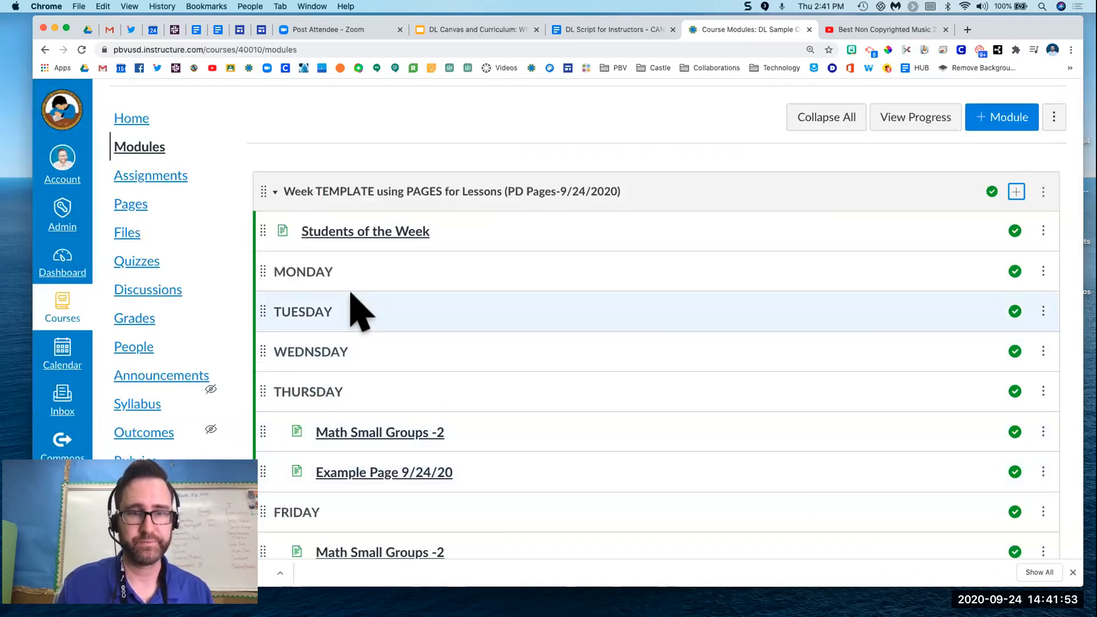
- Move the Adding Fractions Demo page under THURSDAY, directly after Example Page 9/24/20, and open it
{"action": "scroll", "coordinate": [354, 311], "scroll_direction": "down", "scroll_amount": 4}
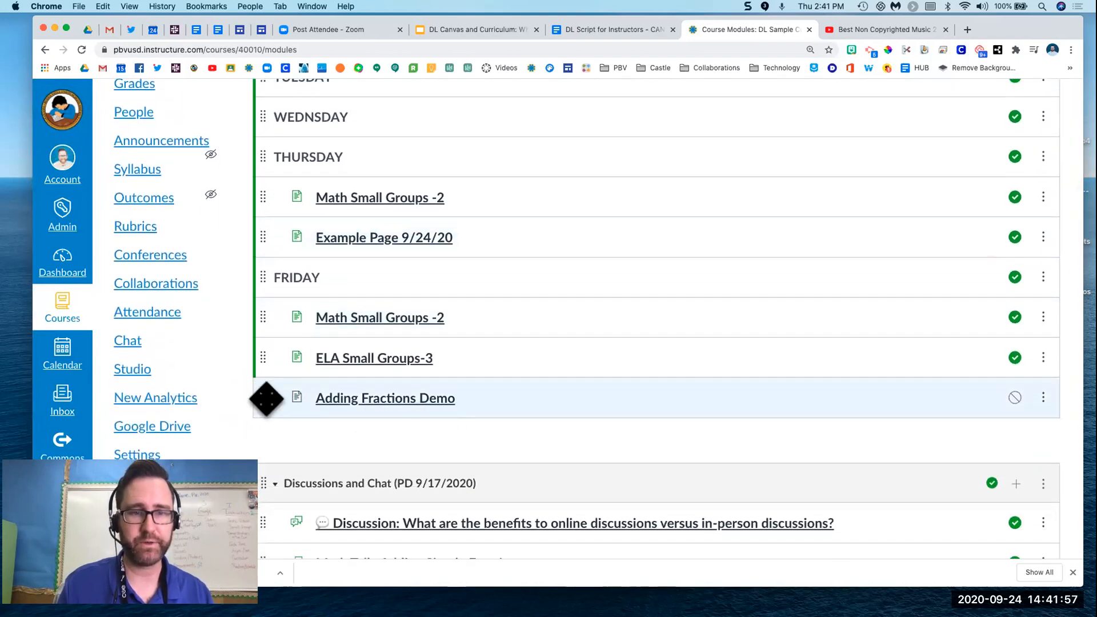
{"action": "left_click_drag", "start_coordinate": [263, 398], "coordinate": [271, 276]}
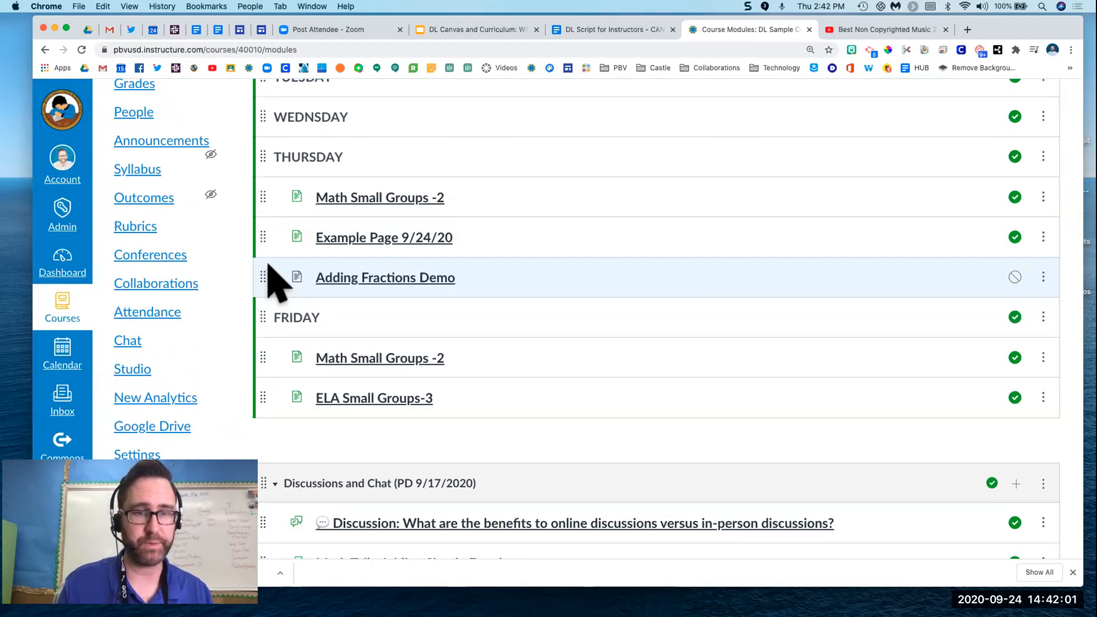
{"action": "left_click", "coordinate": [375, 280]}
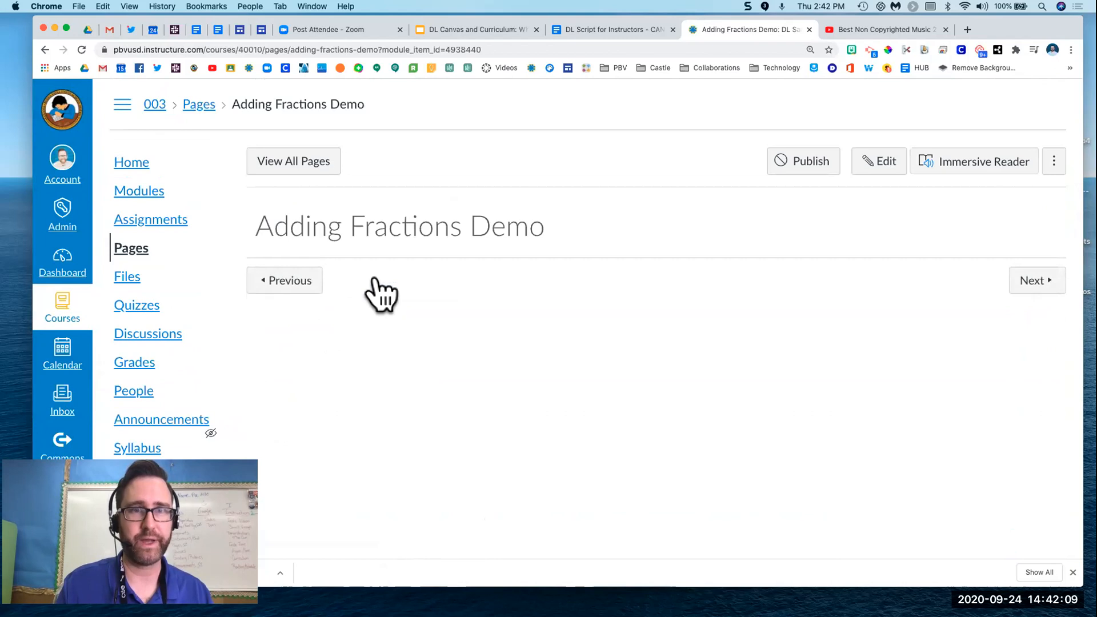
- Put the page into editing and insert a table with two columns and five rows
{"action": "left_click", "coordinate": [868, 163]}
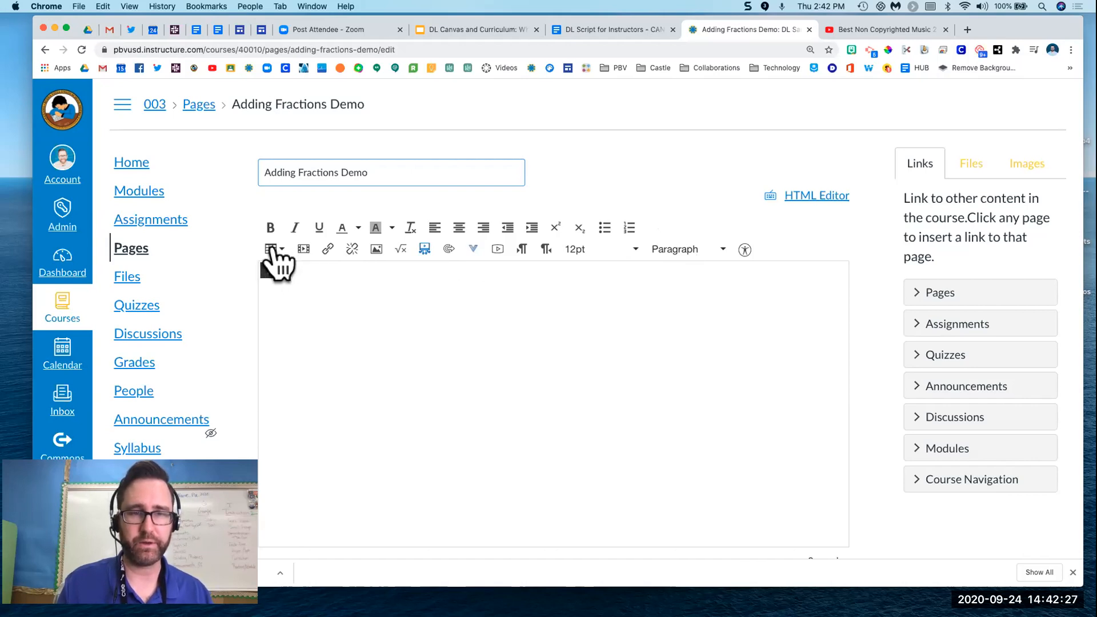
{"action": "left_click", "coordinate": [275, 249]}
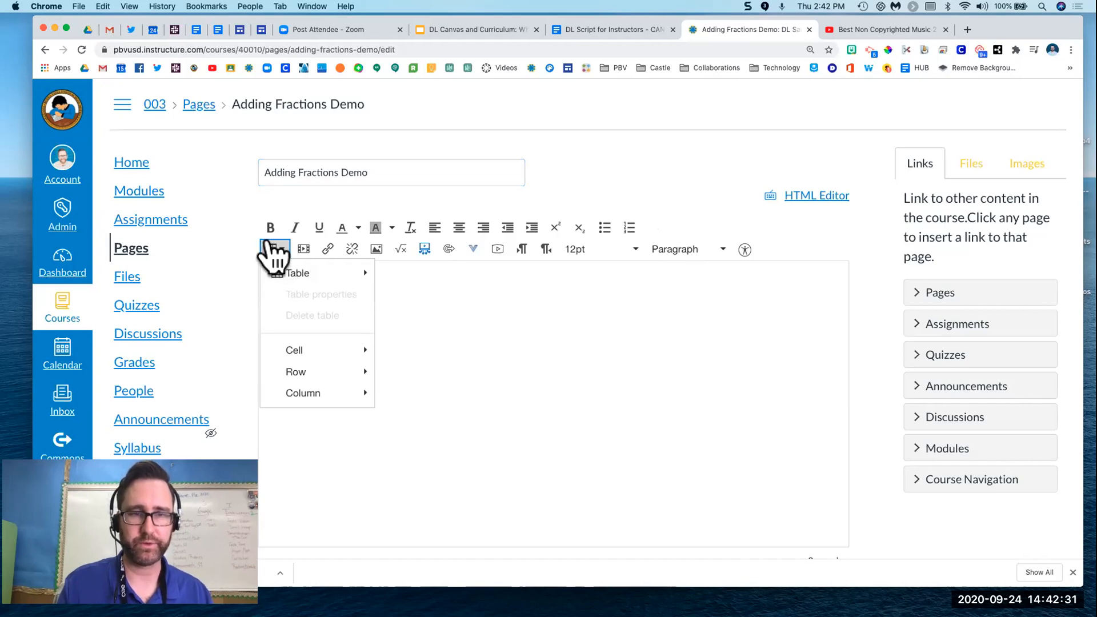
{"action": "mouse_move", "coordinate": [297, 274]}
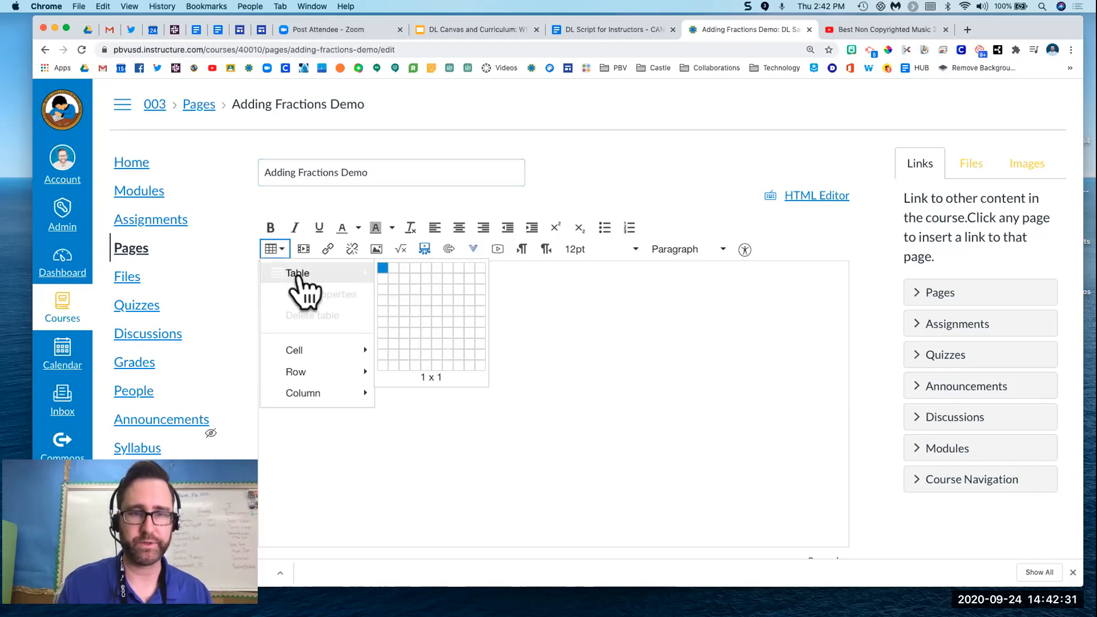
{"action": "left_click", "coordinate": [394, 311]}
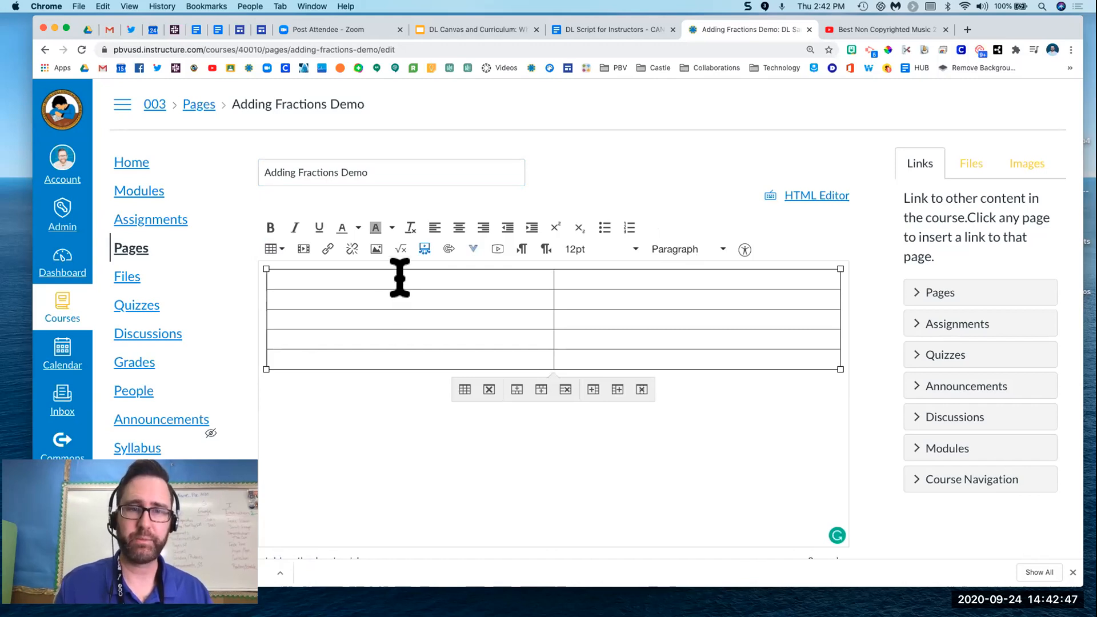
- Merge the two cells of the table's top row into one
{"action": "left_click_drag", "start_coordinate": [592, 279], "coordinate": [505, 272]}
{"action": "left_click", "coordinate": [505, 272]}
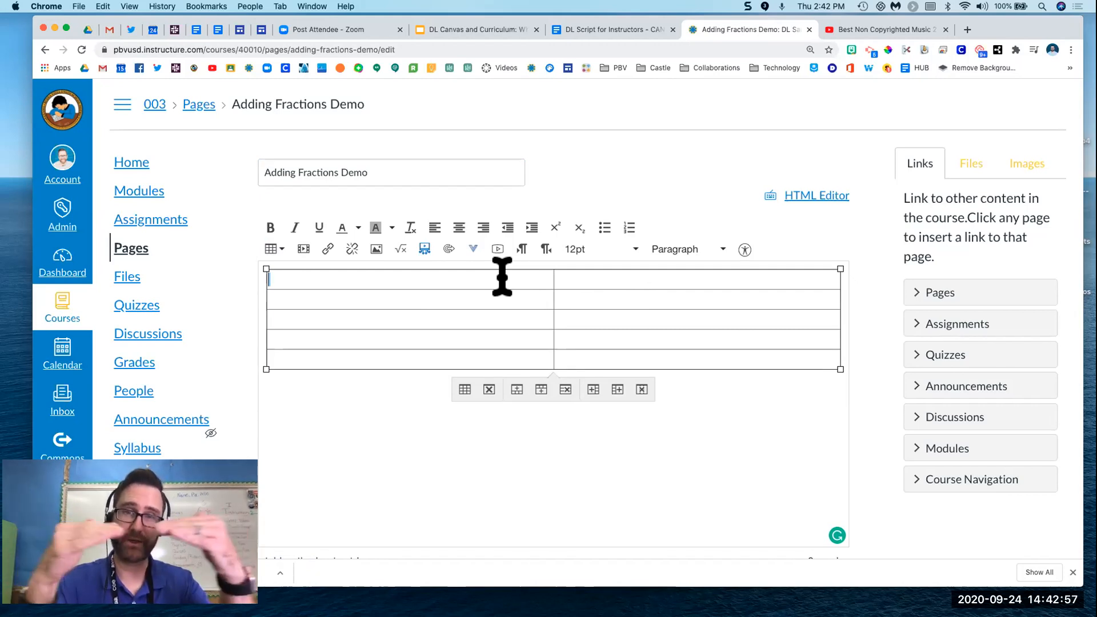
{"action": "left_click_drag", "start_coordinate": [501, 277], "coordinate": [585, 271]}
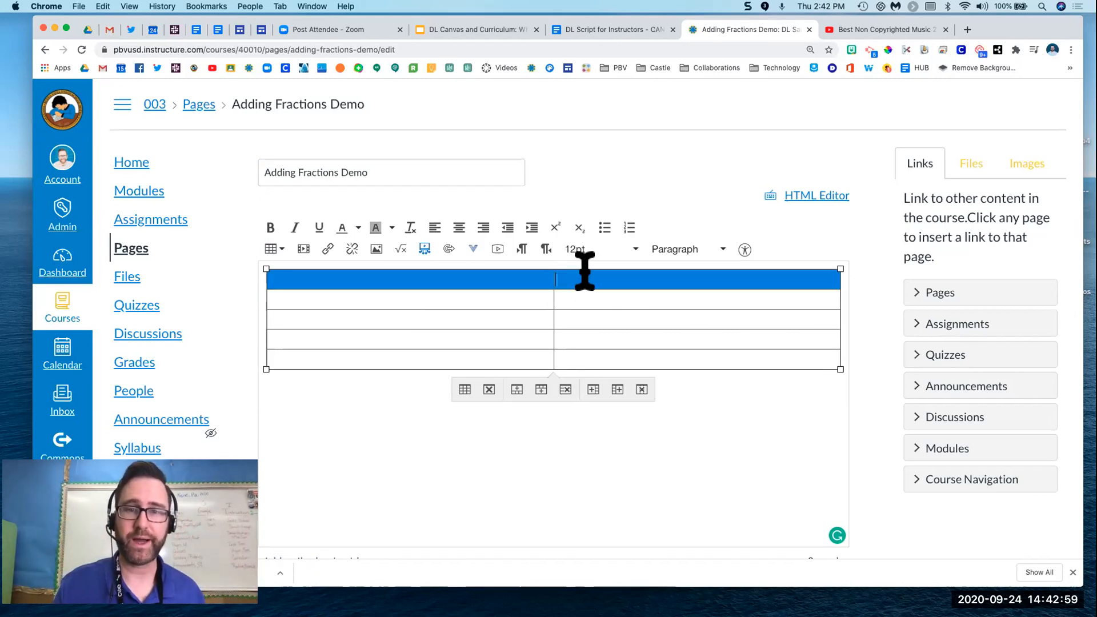
{"action": "left_click", "coordinate": [273, 250]}
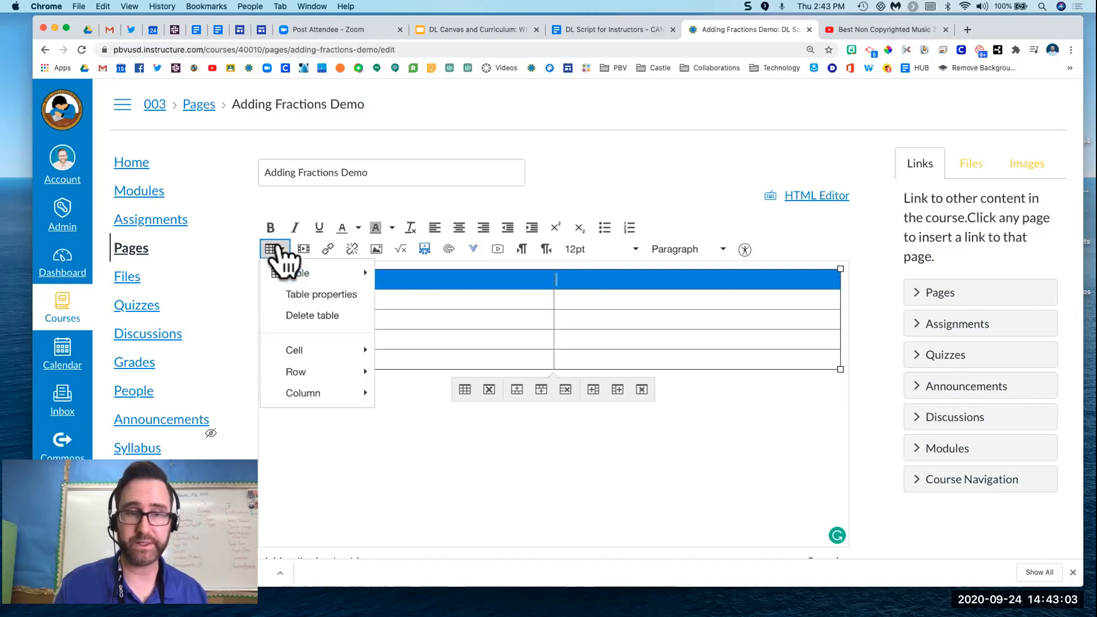
{"action": "mouse_move", "coordinate": [292, 374]}
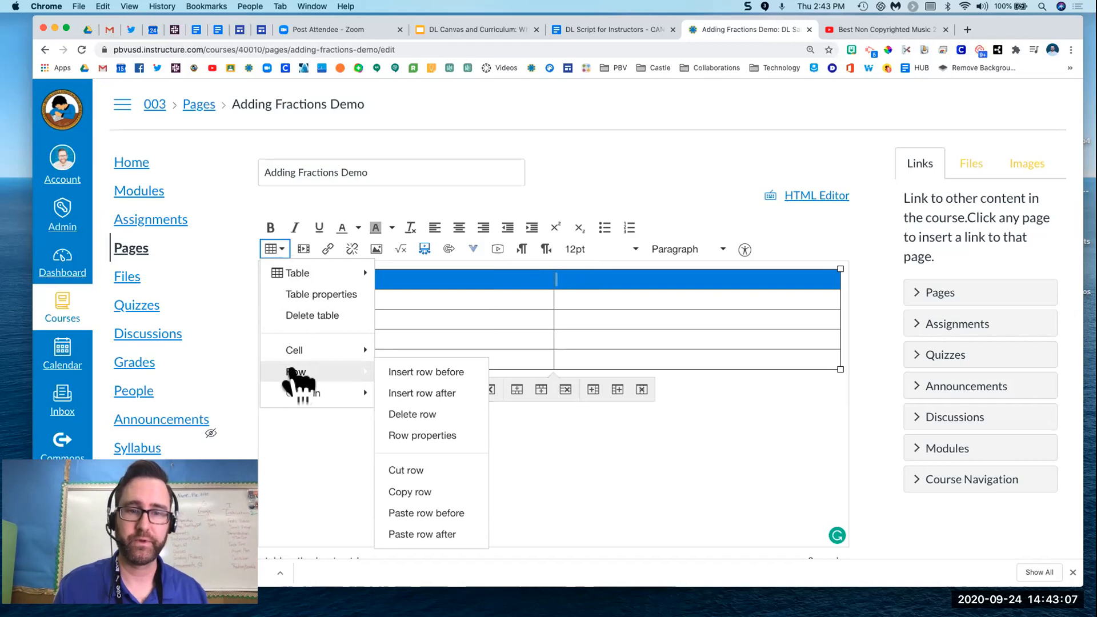
{"action": "mouse_move", "coordinate": [303, 350]}
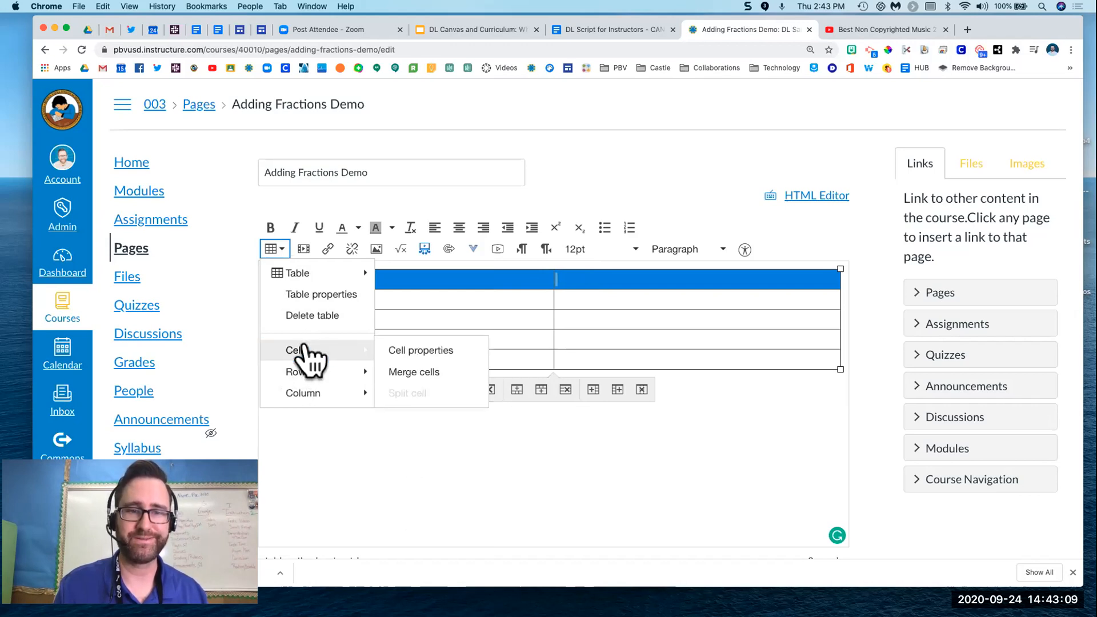
{"action": "left_click", "coordinate": [425, 373]}
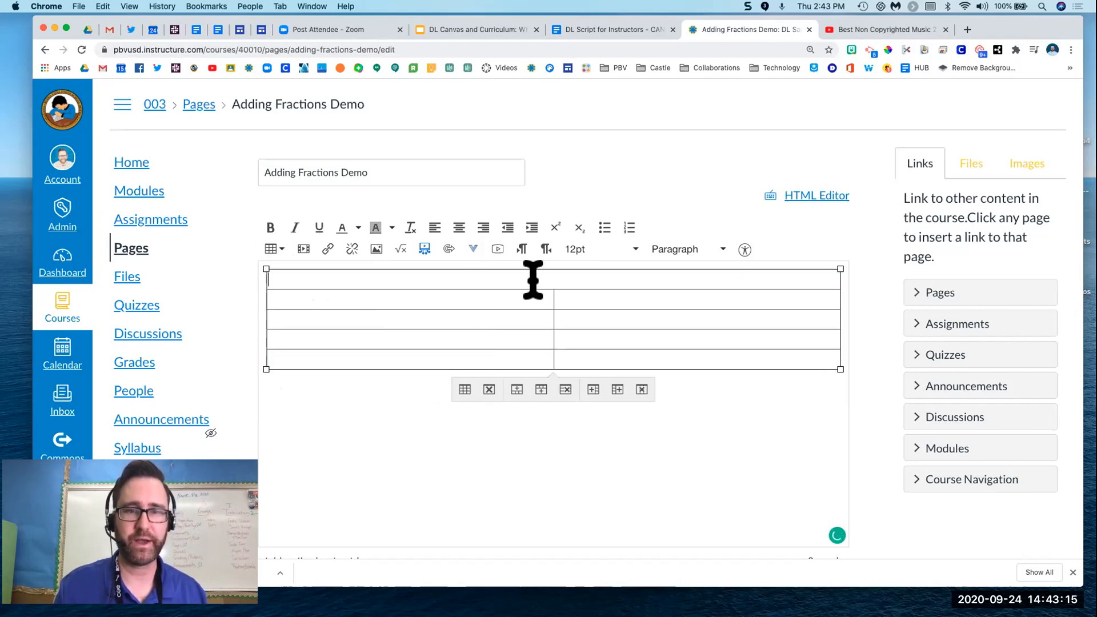
- Enter the centred title "Adding Fractions Lesson" in the merged top row and format it as Header 2
{"action": "left_click", "coordinate": [459, 228]}
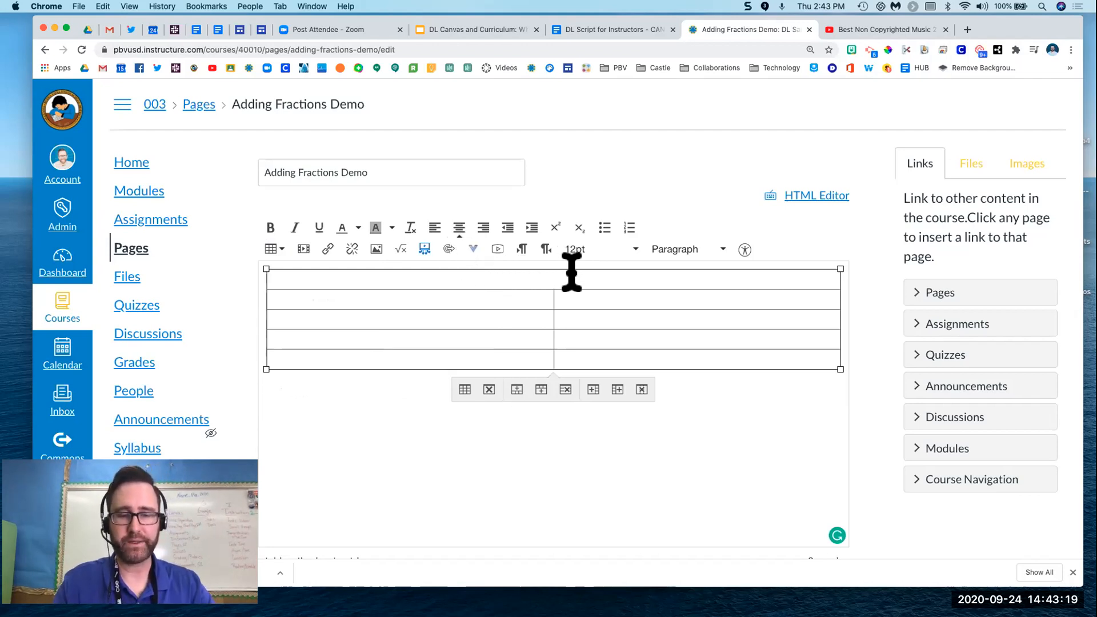
{"action": "type", "text": "Adding Frat"}
{"action": "type", "text": "tions Lesson"}
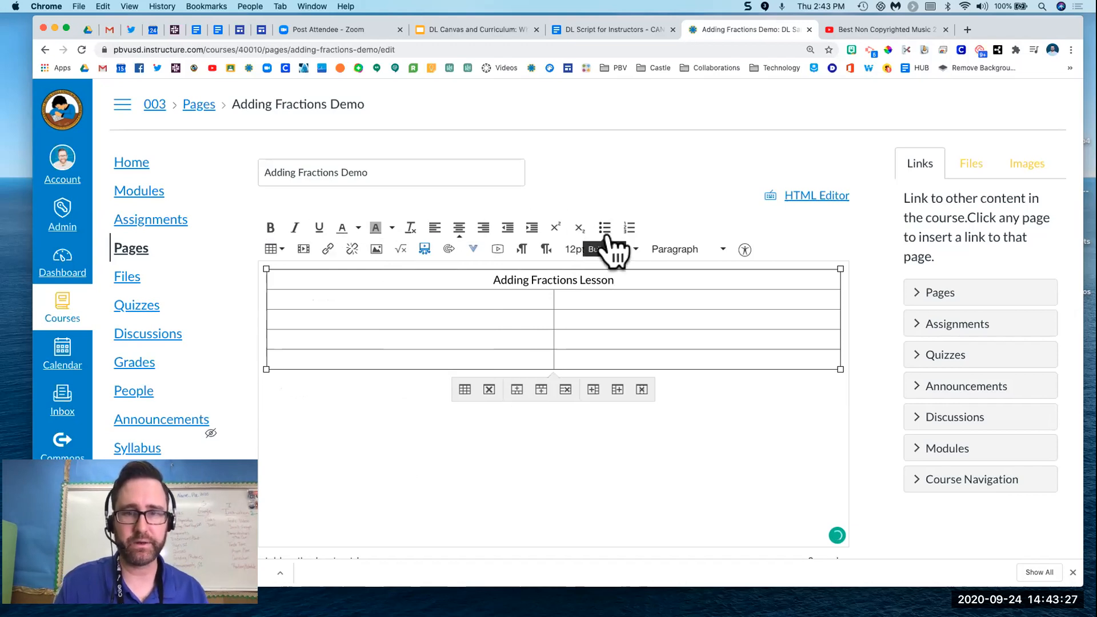
{"action": "left_click", "coordinate": [676, 249]}
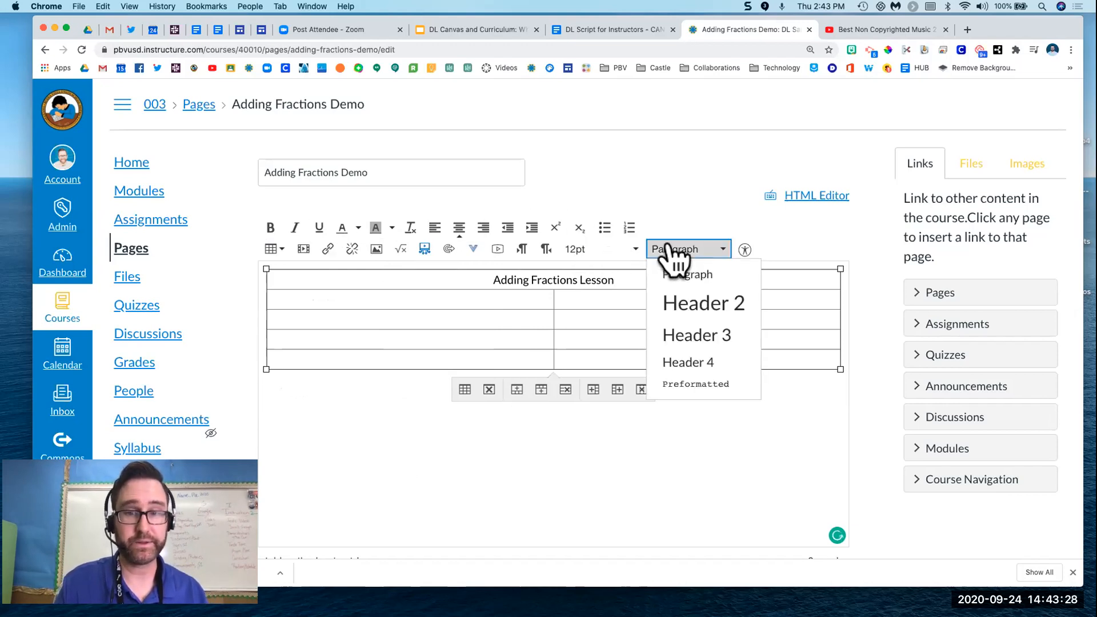
{"action": "left_click", "coordinate": [712, 306]}
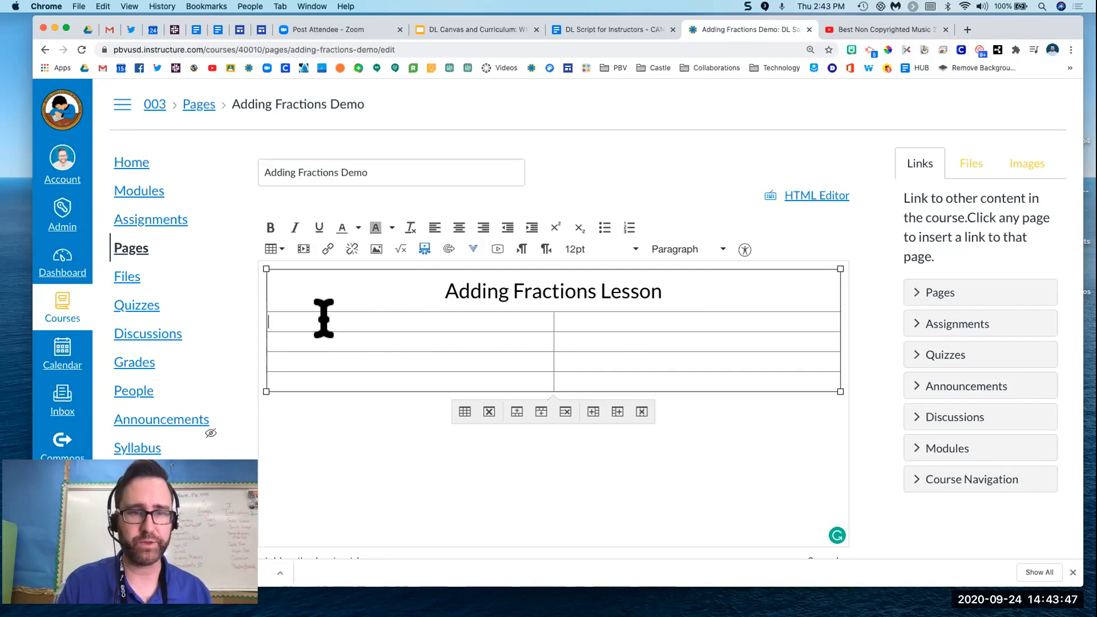
- Embed the Canvas Studio video titled "24 September, 2020" in the first cell below the title with comments turned off, and play it
{"action": "left_click", "coordinate": [303, 252]}
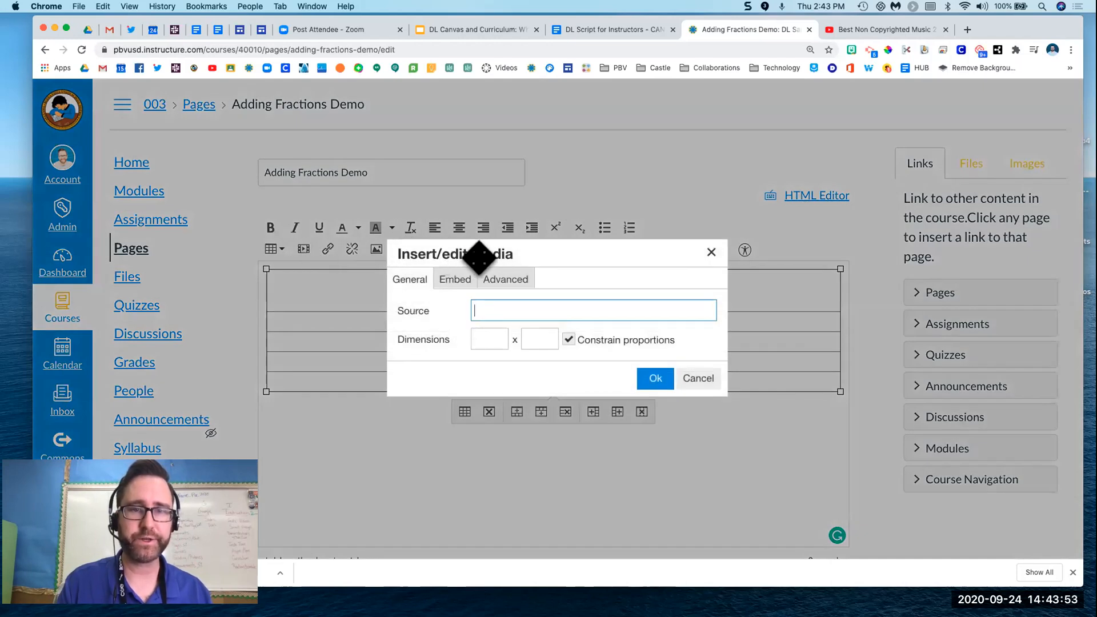
{"action": "left_click", "coordinate": [695, 379]}
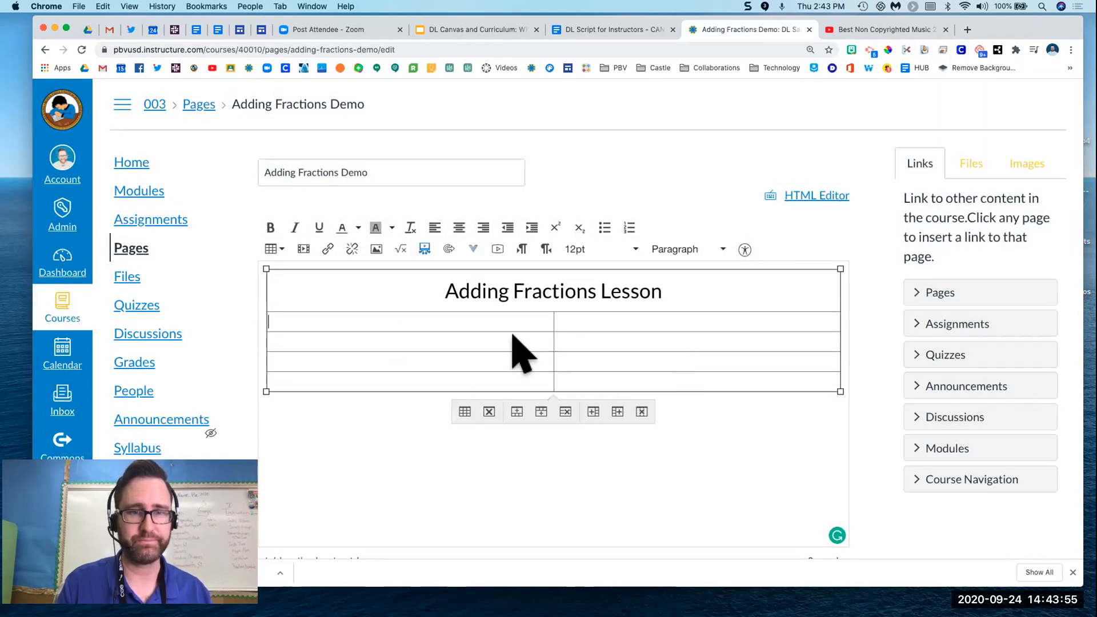
{"action": "left_click", "coordinate": [424, 250]}
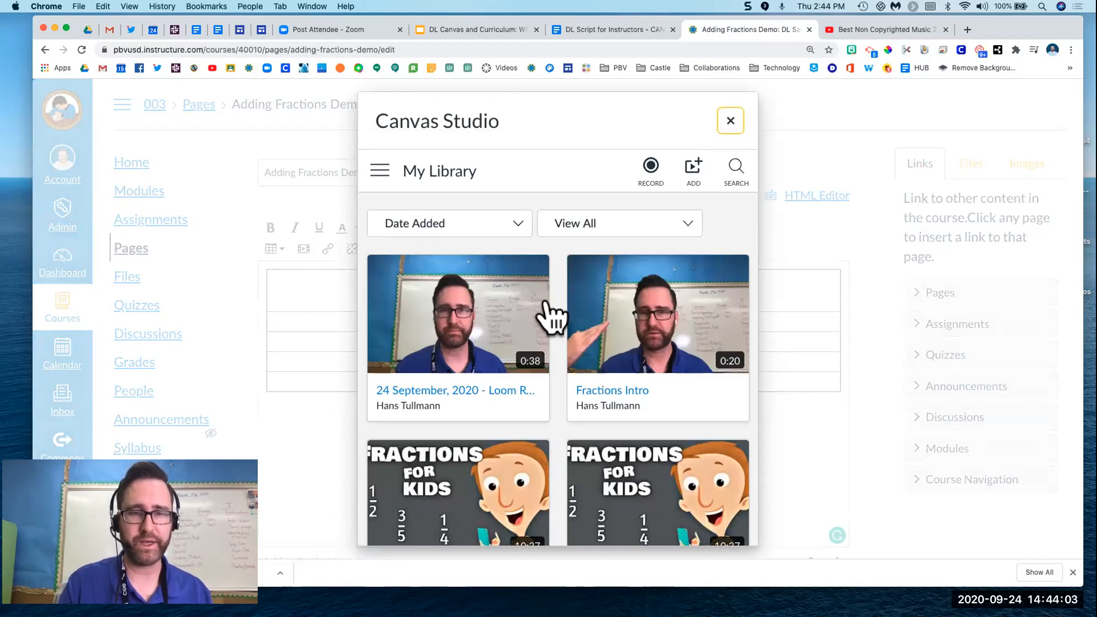
{"action": "mouse_move", "coordinate": [542, 415]}
{"action": "scroll", "coordinate": [543, 428], "scroll_direction": "down", "scroll_amount": 3}
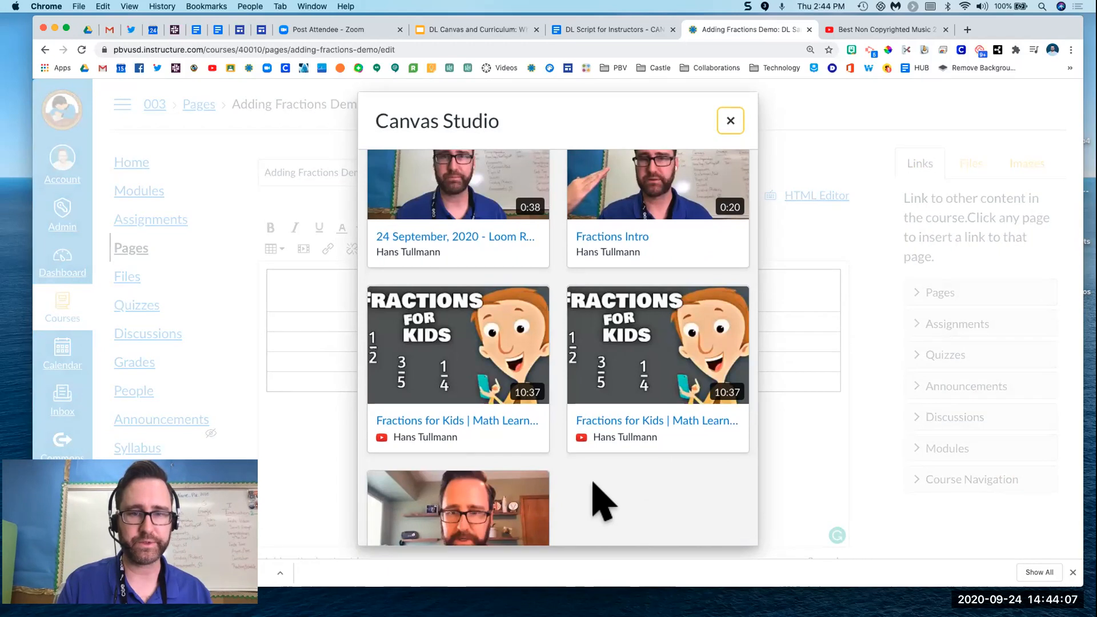
{"action": "scroll", "coordinate": [580, 502], "scroll_direction": "down", "scroll_amount": 2}
{"action": "scroll", "coordinate": [577, 492], "scroll_direction": "up", "scroll_amount": 4}
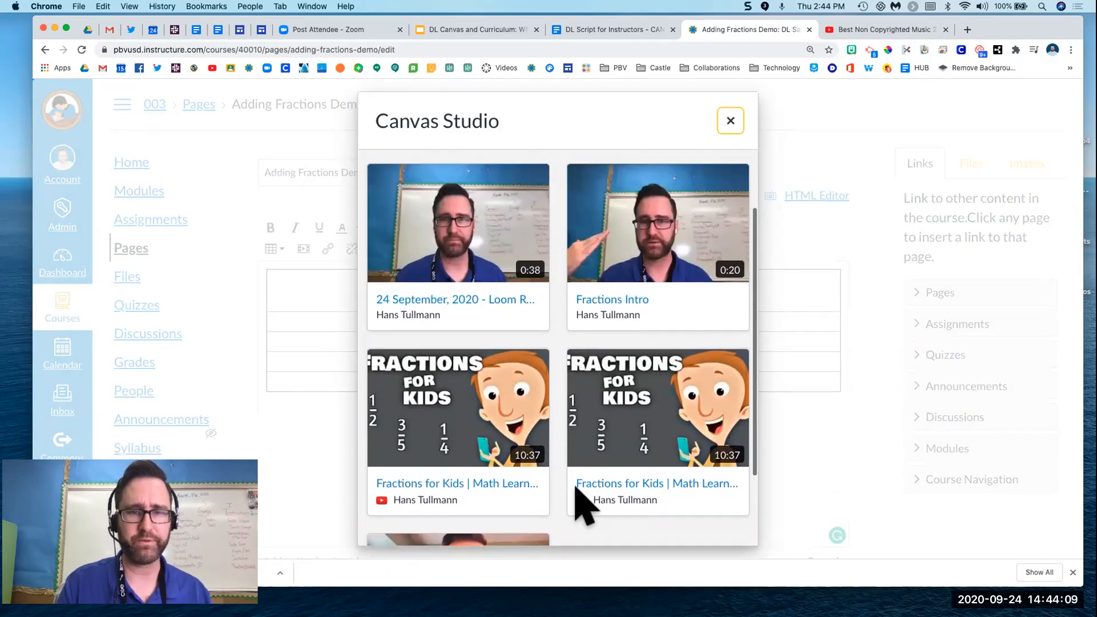
{"action": "scroll", "coordinate": [558, 334], "scroll_direction": "up", "scroll_amount": 3}
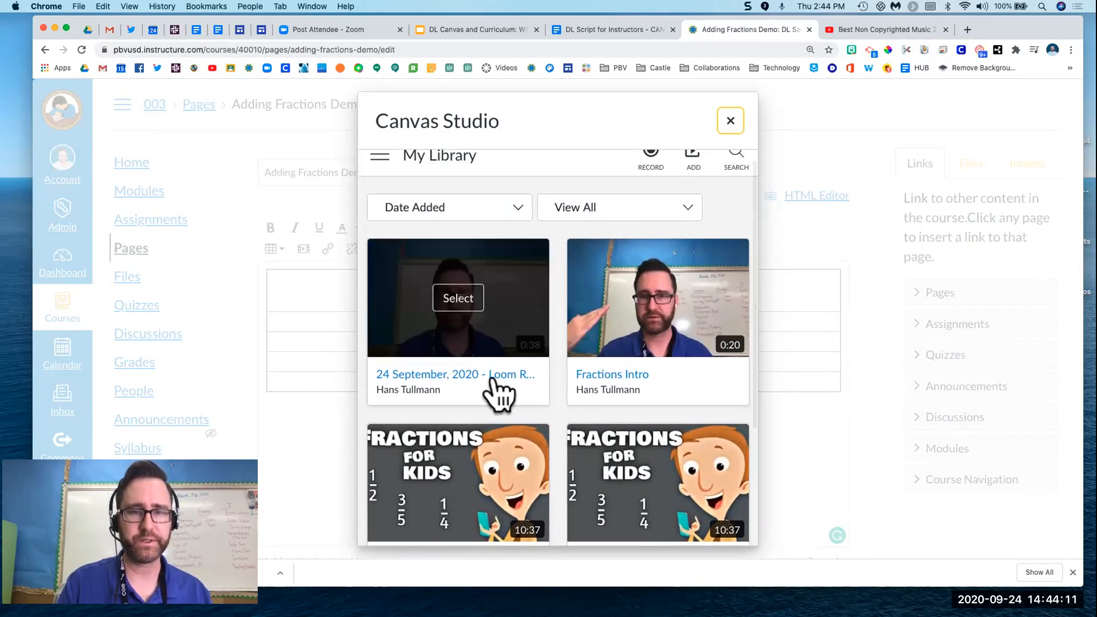
{"action": "left_click", "coordinate": [458, 297]}
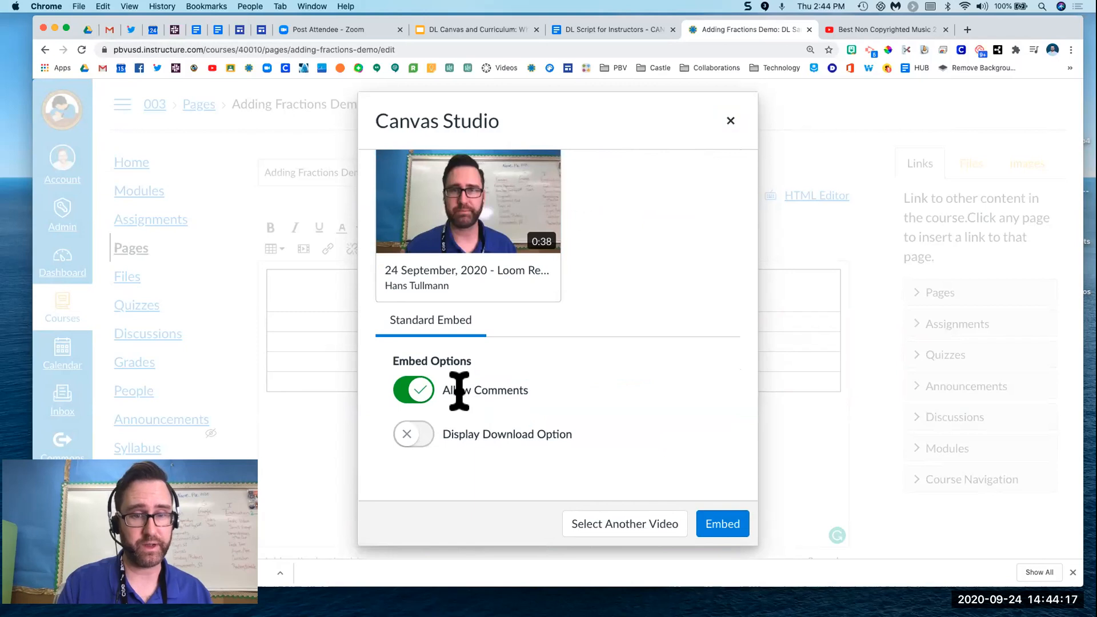
{"action": "left_click", "coordinate": [413, 391]}
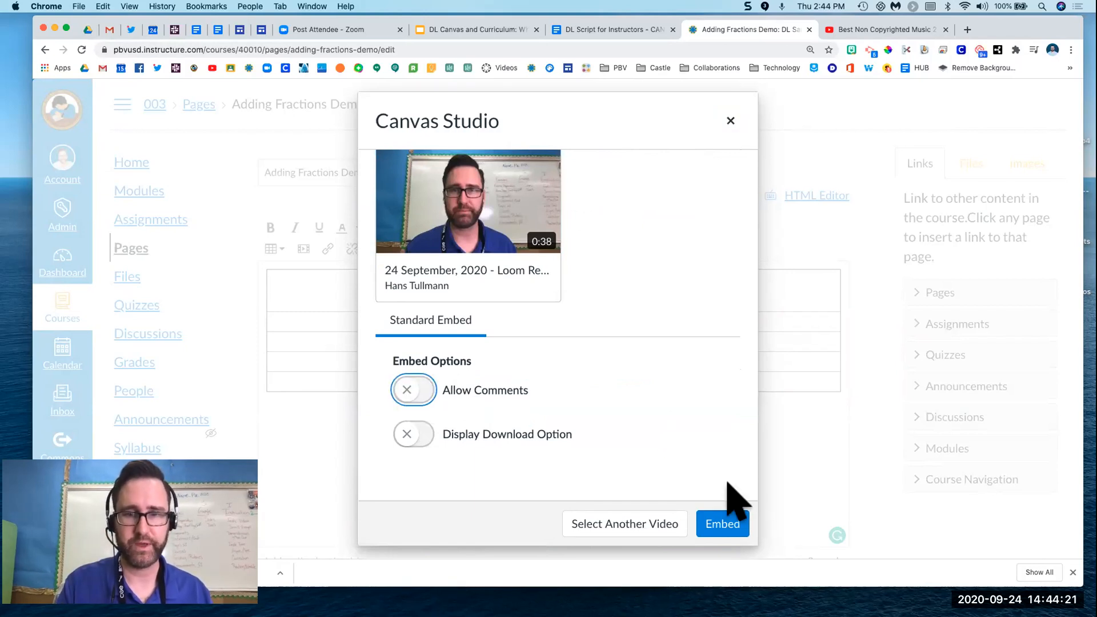
{"action": "left_click", "coordinate": [719, 526]}
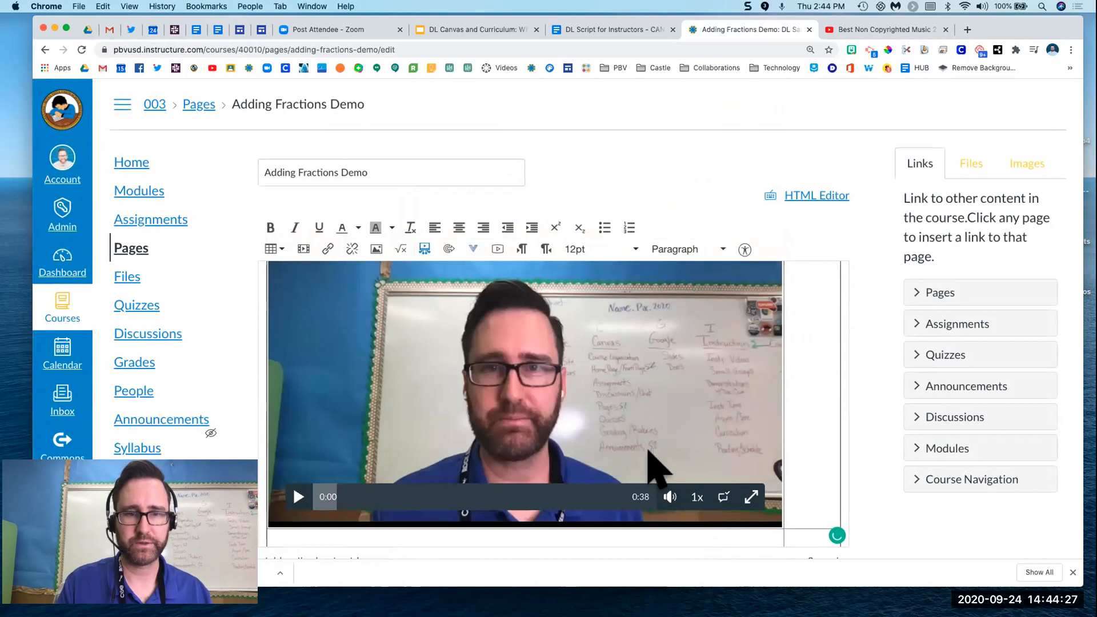
{"action": "left_click", "coordinate": [298, 496]}
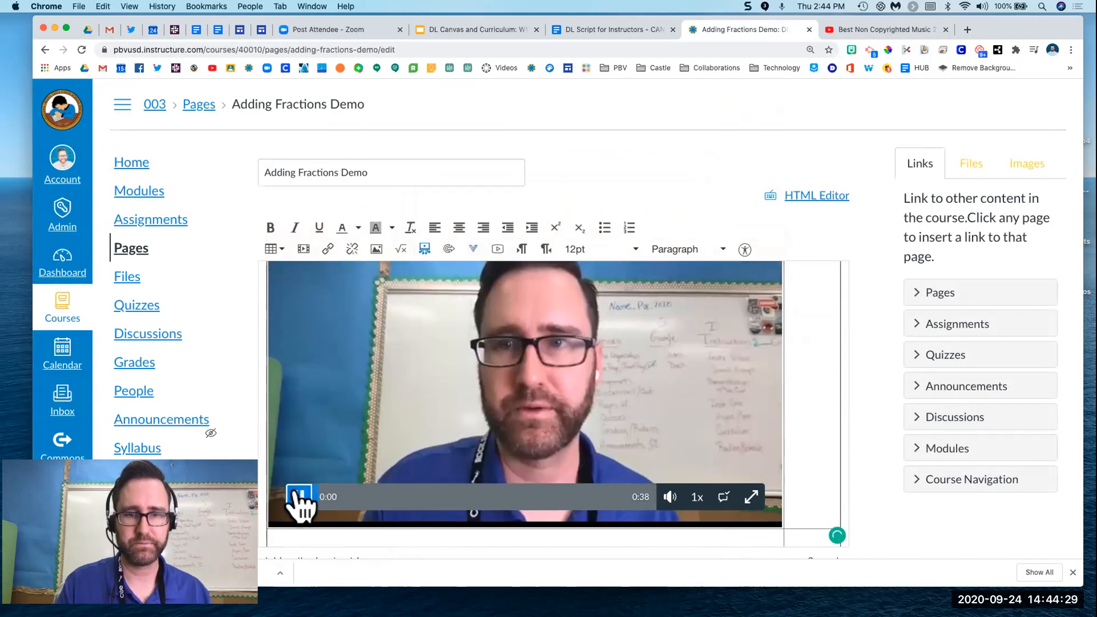
- Enter "Directions" in the empty table cell beside the embedded video
{"action": "left_click", "coordinate": [359, 498]}
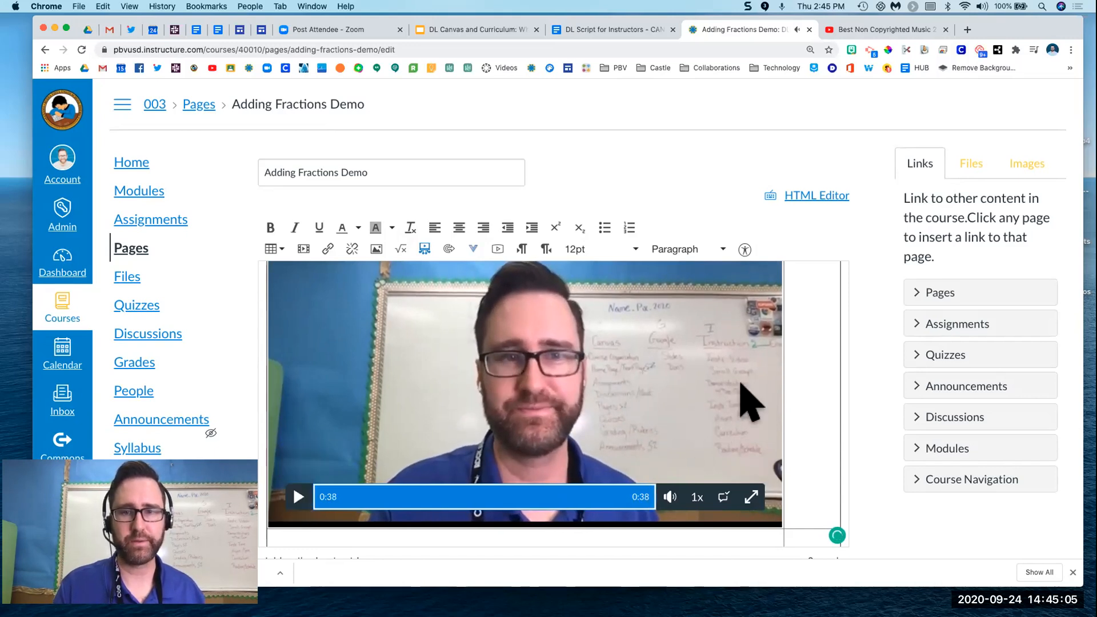
{"action": "scroll", "coordinate": [597, 363], "scroll_direction": "down", "scroll_amount": 1}
{"action": "scroll", "coordinate": [595, 355], "scroll_direction": "up", "scroll_amount": 2}
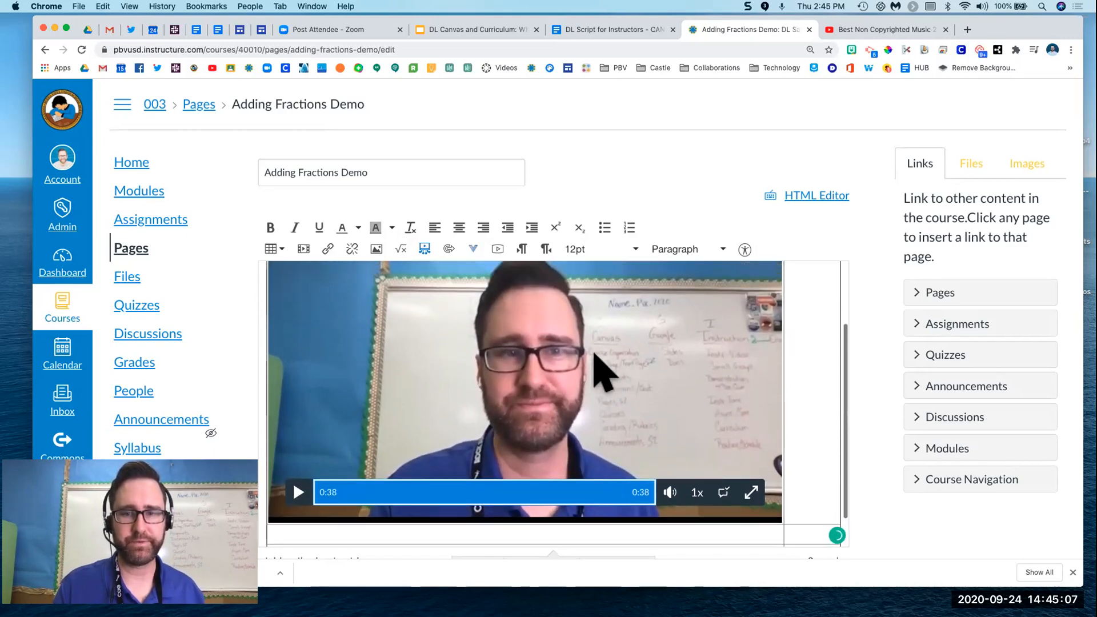
{"action": "left_click", "coordinate": [817, 404]}
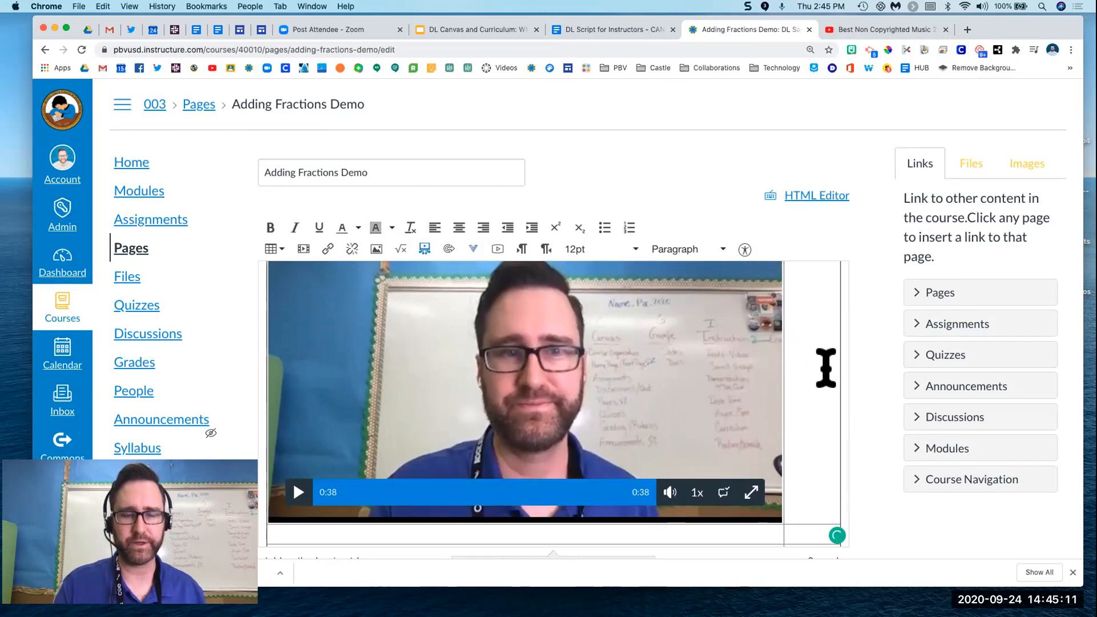
{"action": "type", "text": "Dr"}
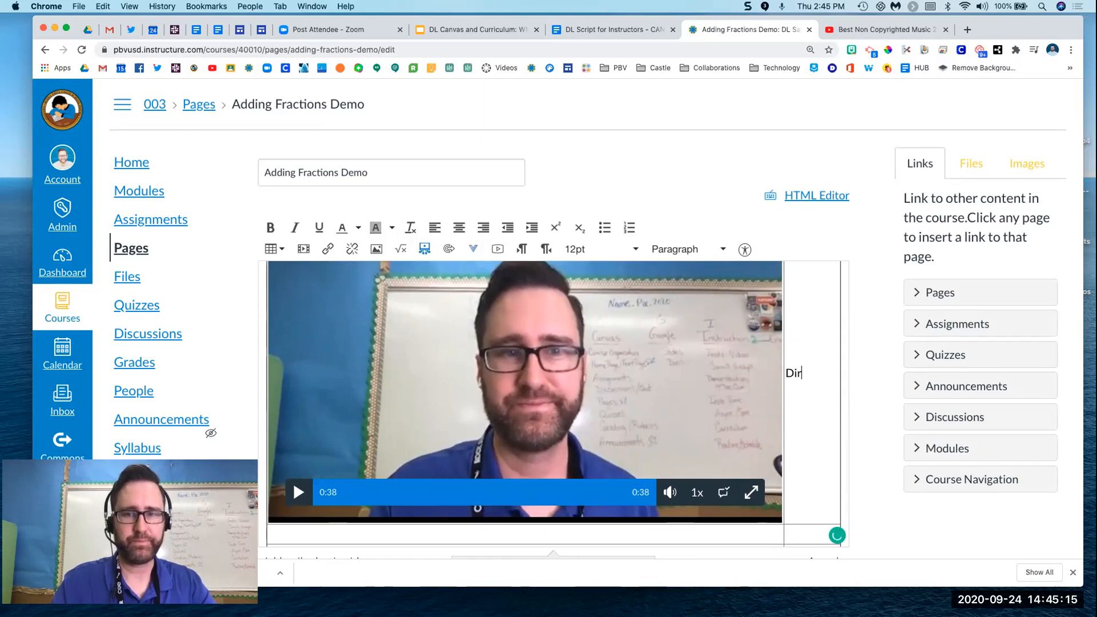
{"action": "type", "text": "rections"}
{"action": "key", "text": "Return"}
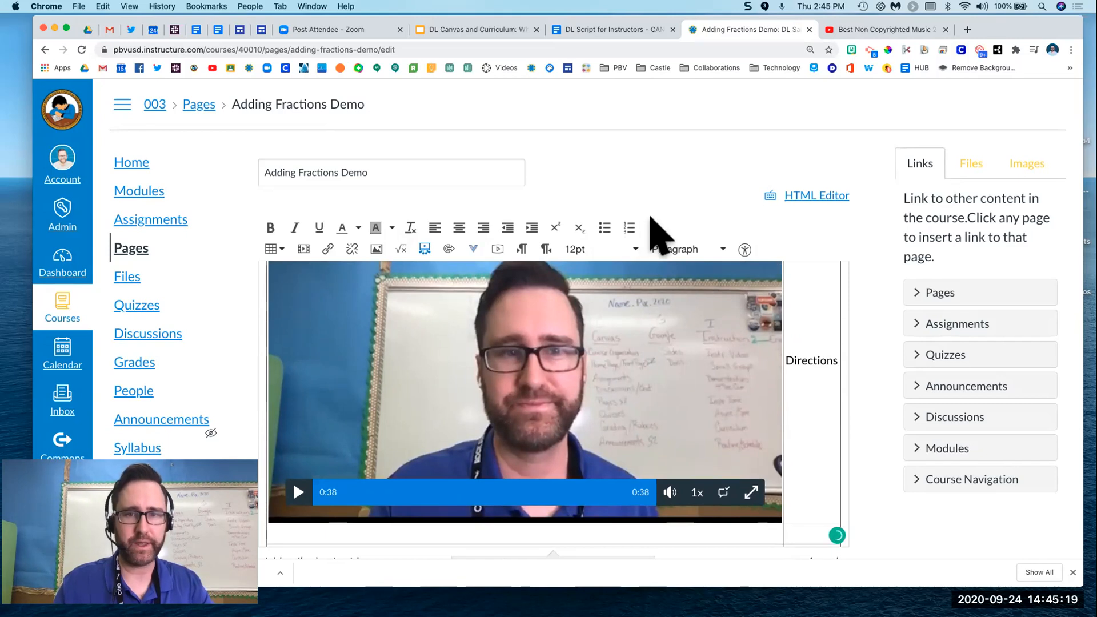
- Add a numbered list of three items, each reading "Step", under Directions
{"action": "left_click", "coordinate": [630, 229]}
{"action": "type", "text": "Ste"}
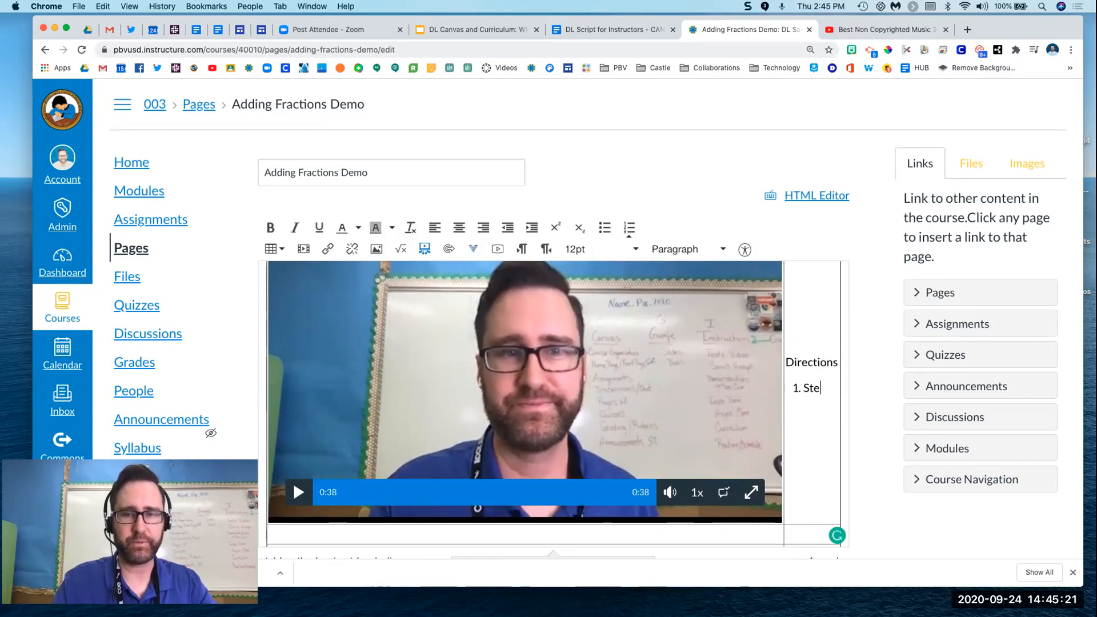
{"action": "type", "text": "p"}
{"action": "key", "text": "Return"}
{"action": "type", "text": "Step"}
{"action": "key", "text": "BackSpace"}
{"action": "key", "text": "Return"}
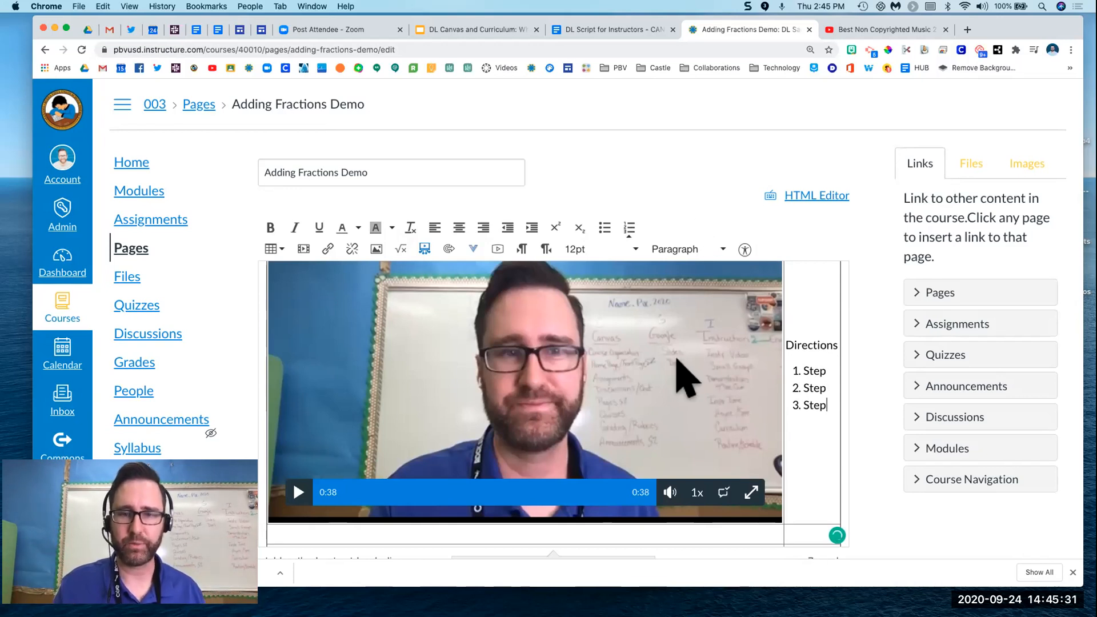
- Save the page without publishing it and review the table layout on the saved page
{"action": "scroll", "coordinate": [798, 448], "scroll_direction": "down", "scroll_amount": 3}
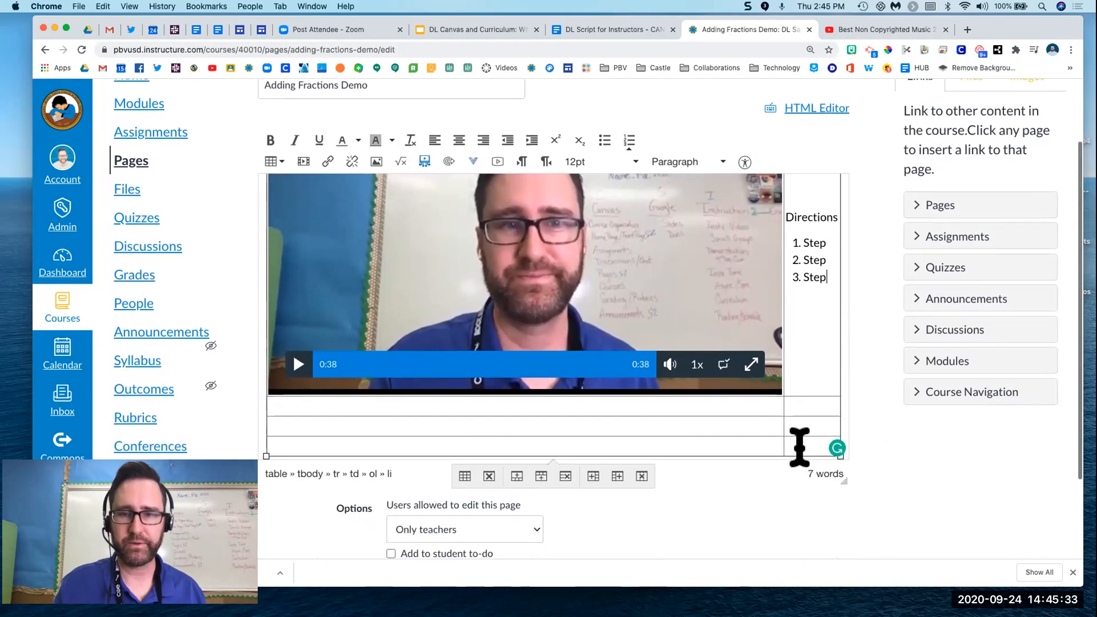
{"action": "scroll", "coordinate": [800, 447], "scroll_direction": "down", "scroll_amount": 3}
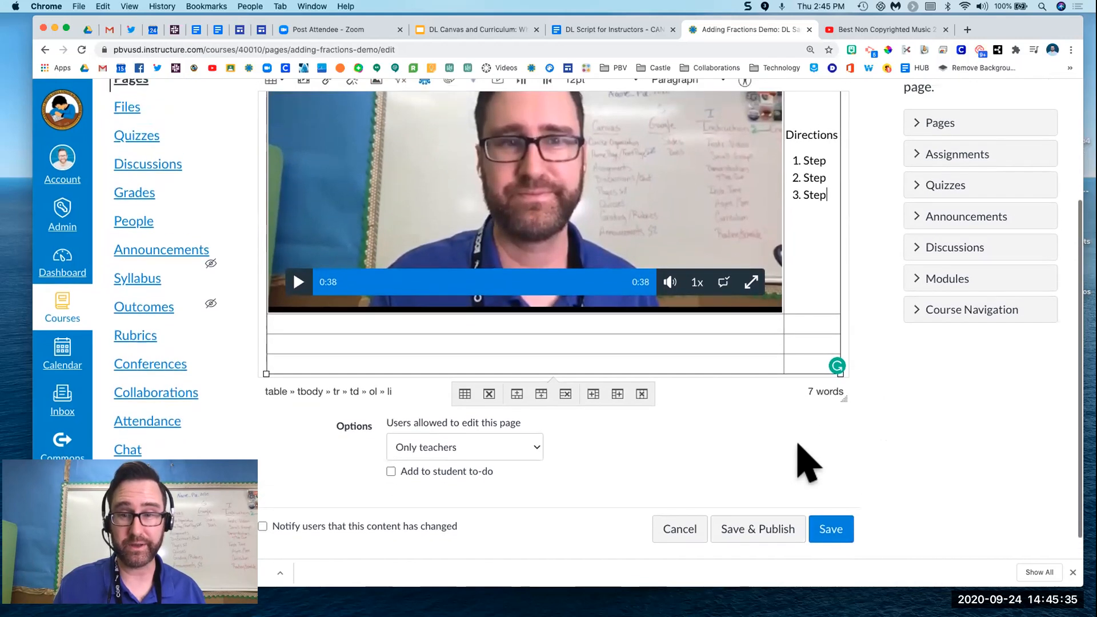
{"action": "left_click", "coordinate": [833, 534]}
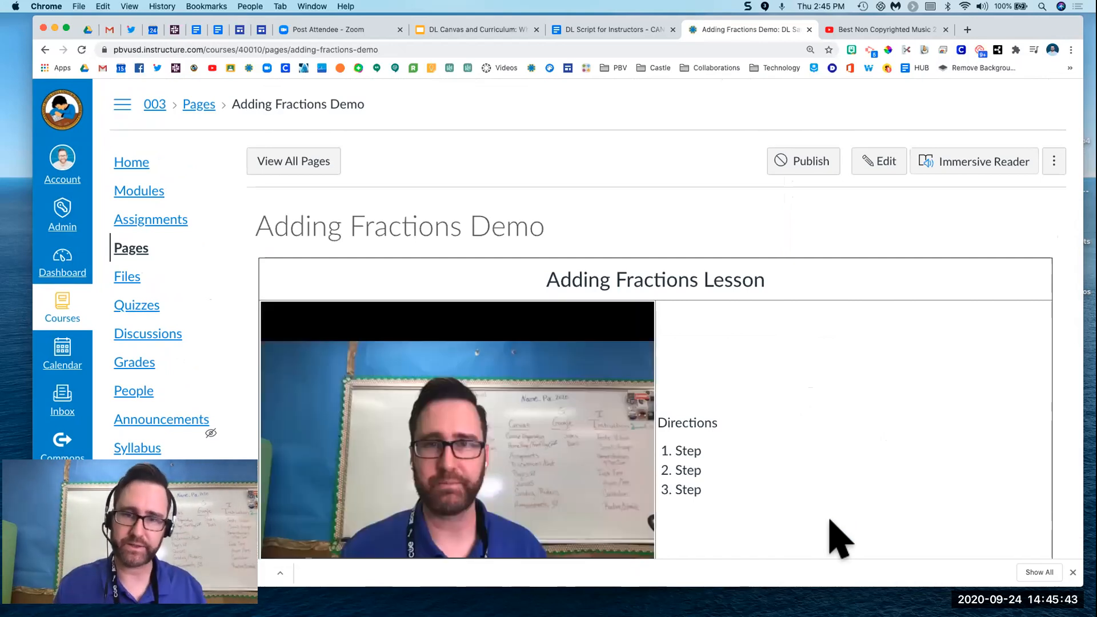
{"action": "scroll", "coordinate": [839, 540], "scroll_direction": "down", "scroll_amount": 3}
{"action": "scroll", "coordinate": [830, 521], "scroll_direction": "down", "scroll_amount": 1}
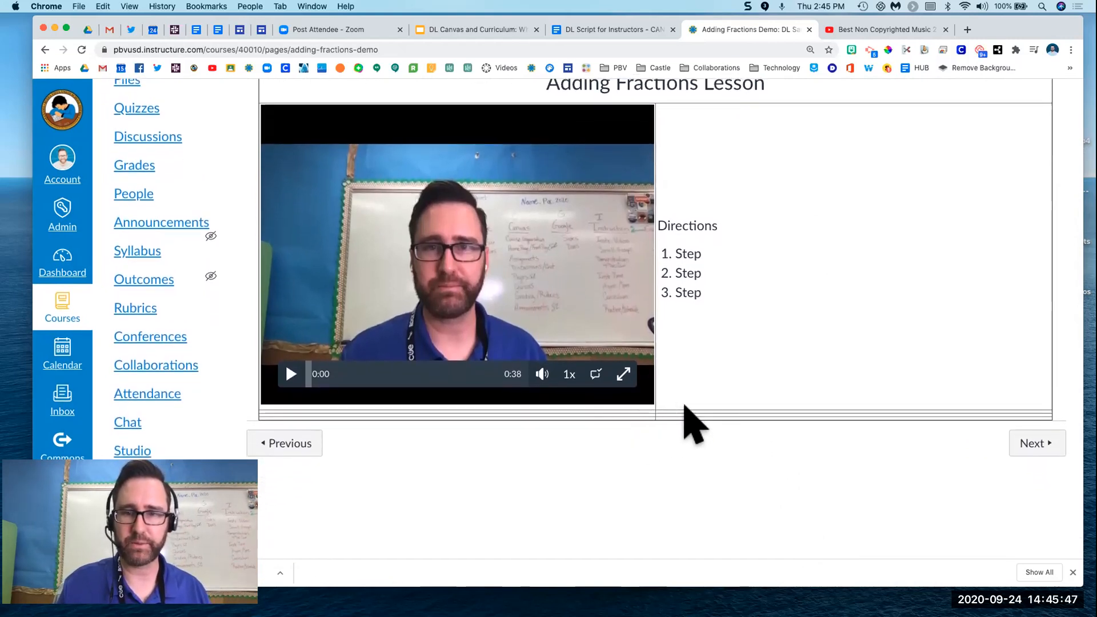
{"action": "scroll", "coordinate": [735, 394], "scroll_direction": "up", "scroll_amount": 4}
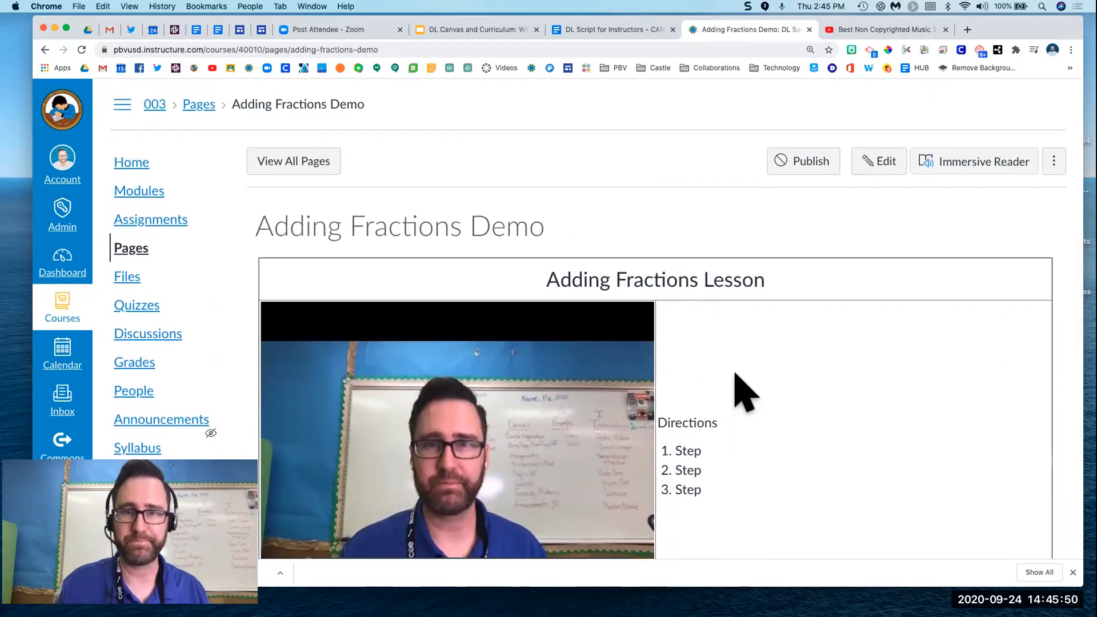
- Reopen the page for editing and enter "ENGAGE" in the table cell directly below the video
{"action": "left_click", "coordinate": [877, 162]}
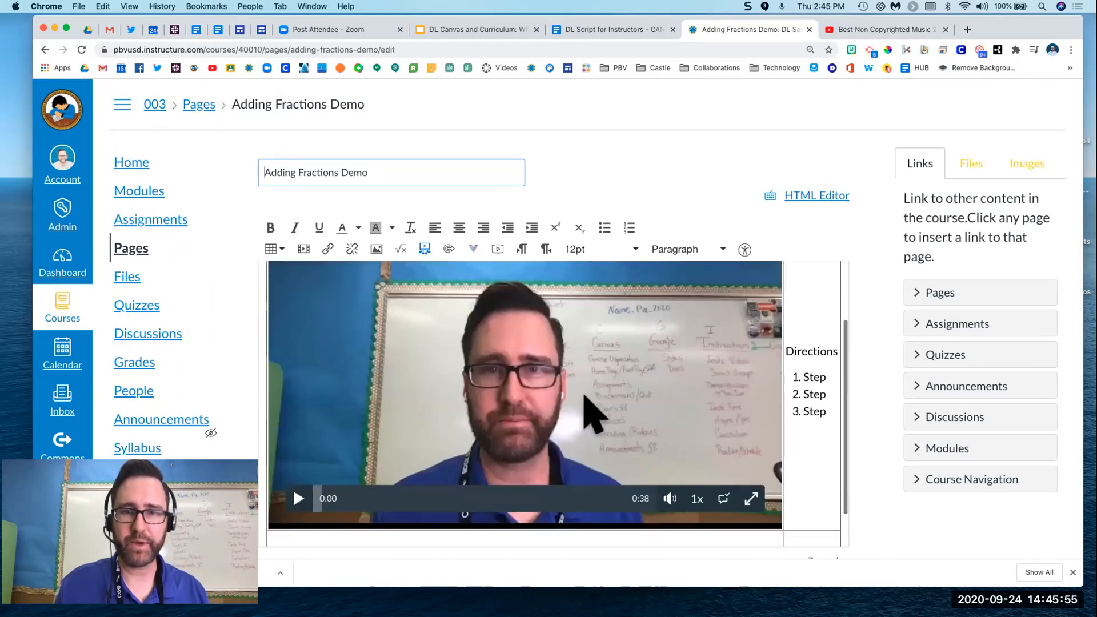
{"action": "scroll", "coordinate": [594, 400], "scroll_direction": "down", "scroll_amount": 1}
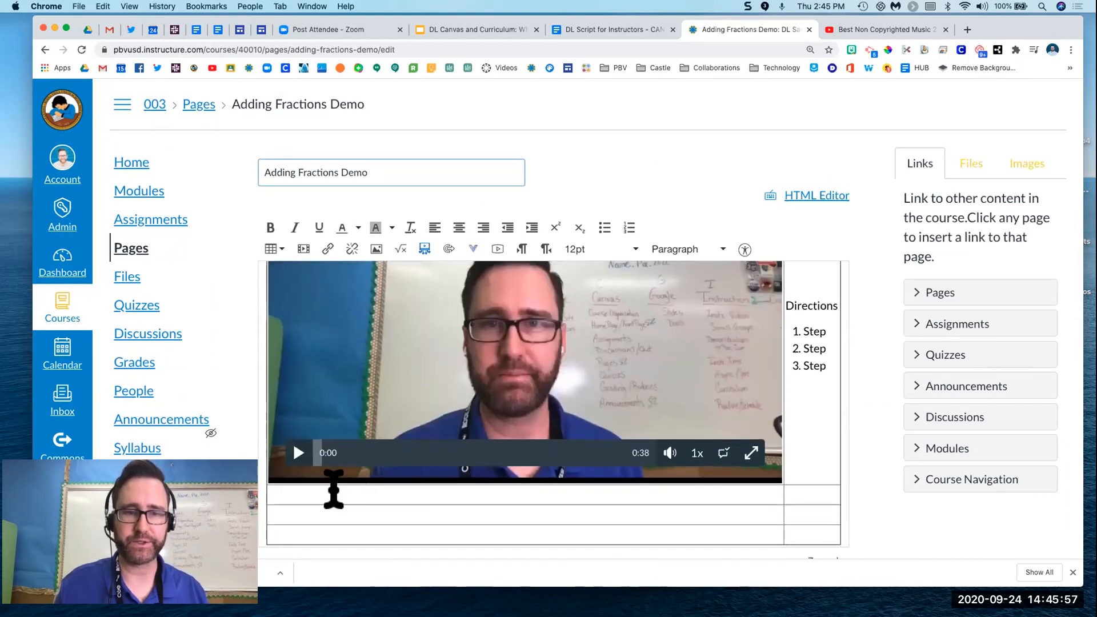
{"action": "left_click", "coordinate": [333, 489]}
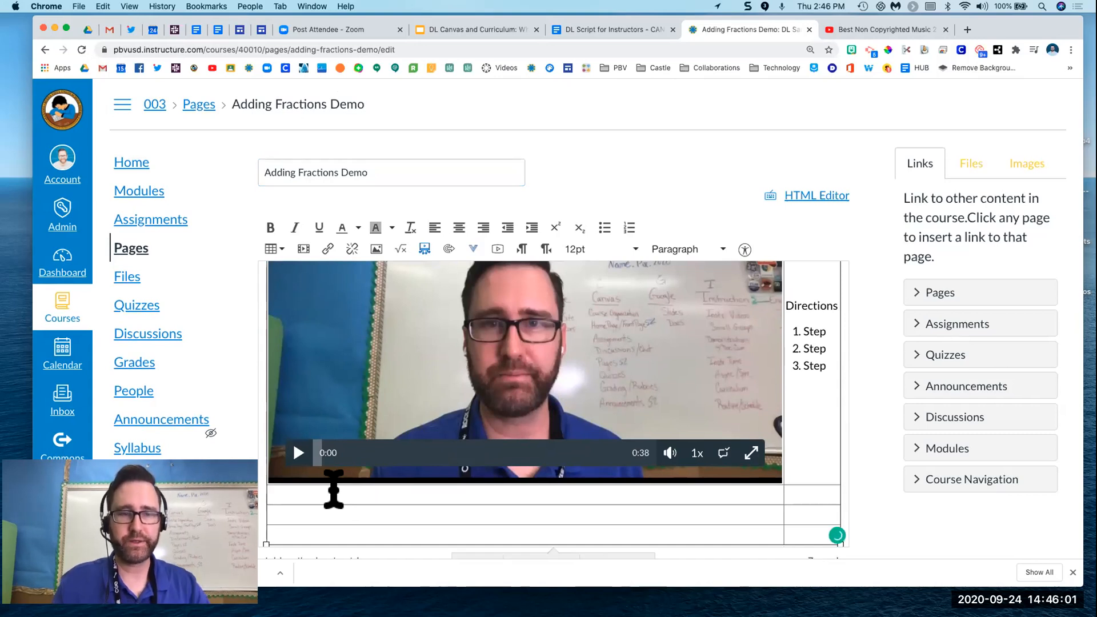
{"action": "type", "text": "E"}
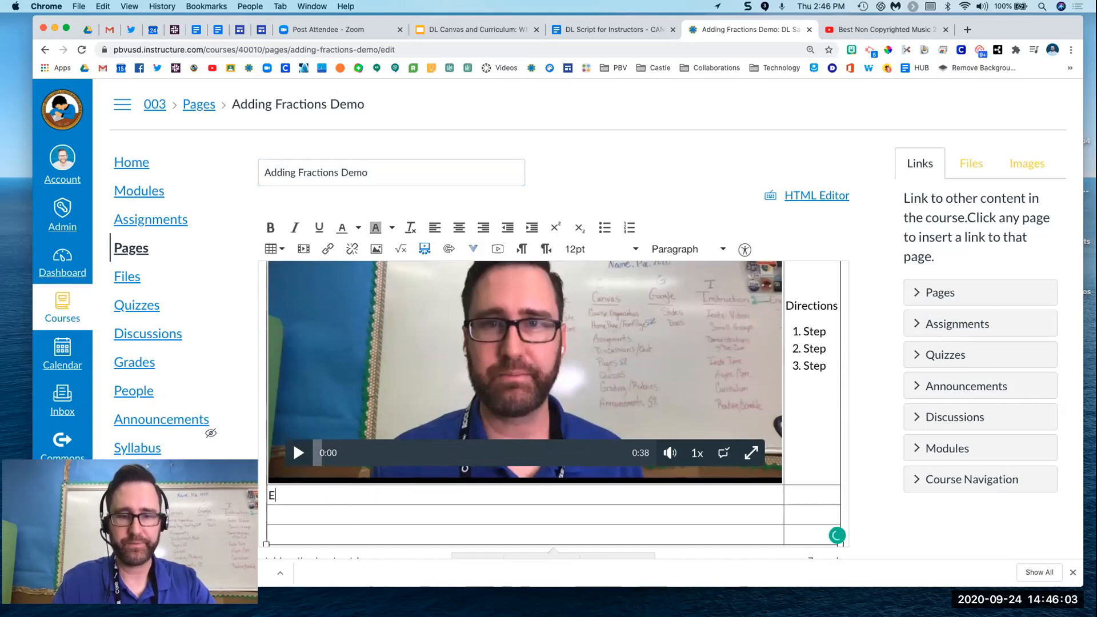
{"action": "type", "text": "NGAGE"}
{"action": "key", "text": "Return"}
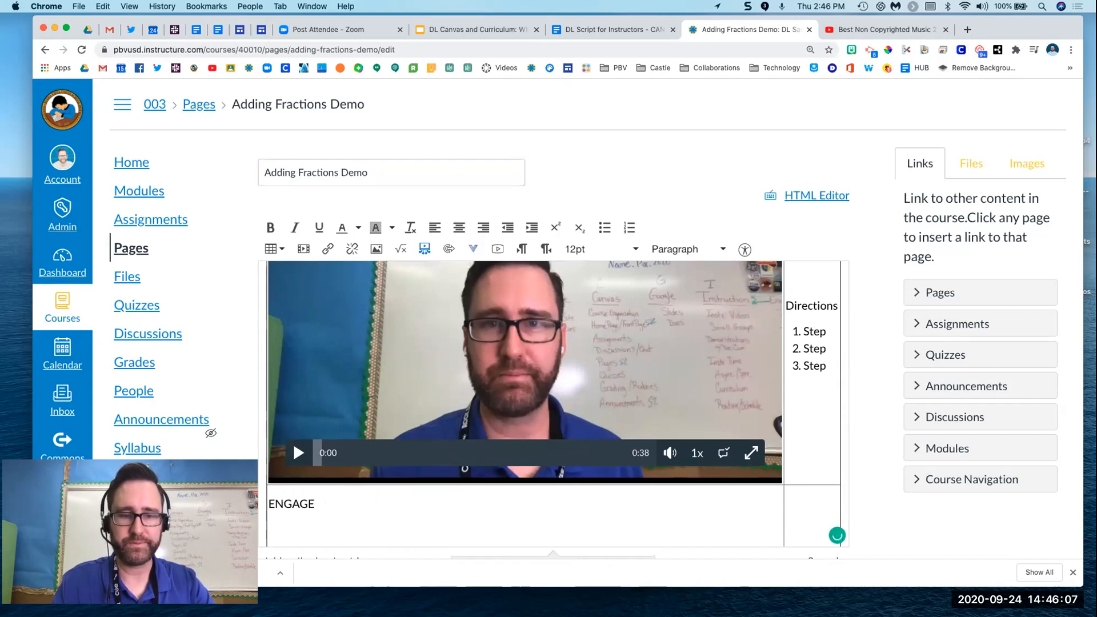
- Add the line "Prompt: Where have you seen fractions in real life?" below ENGAGE
{"action": "type", "text": "Prompt"}
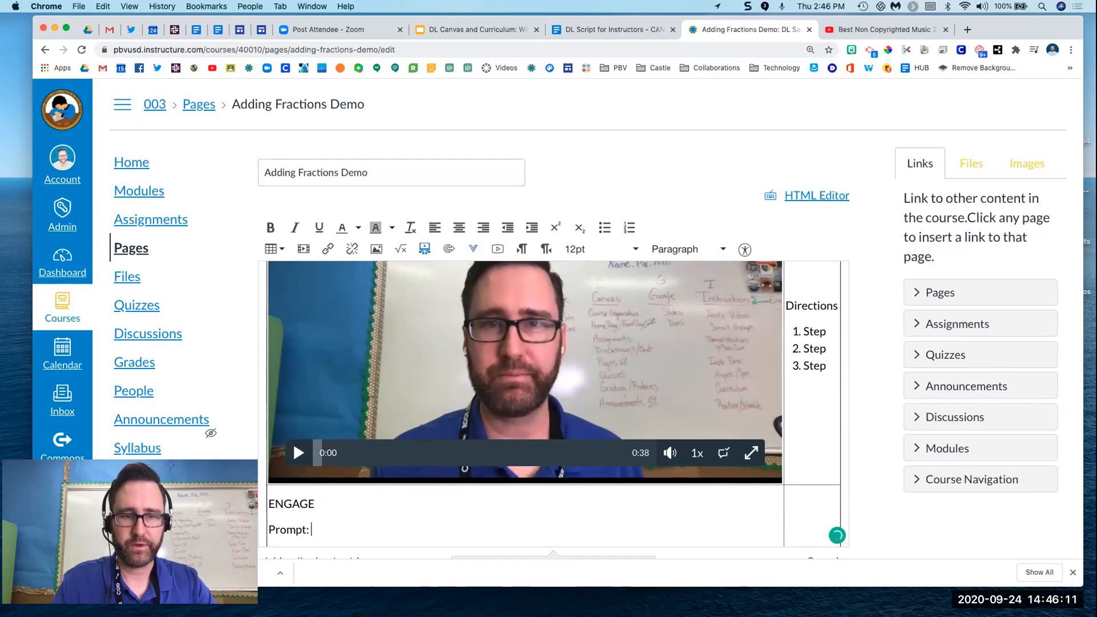
{"action": "type", "text": ": Where have you seen"}
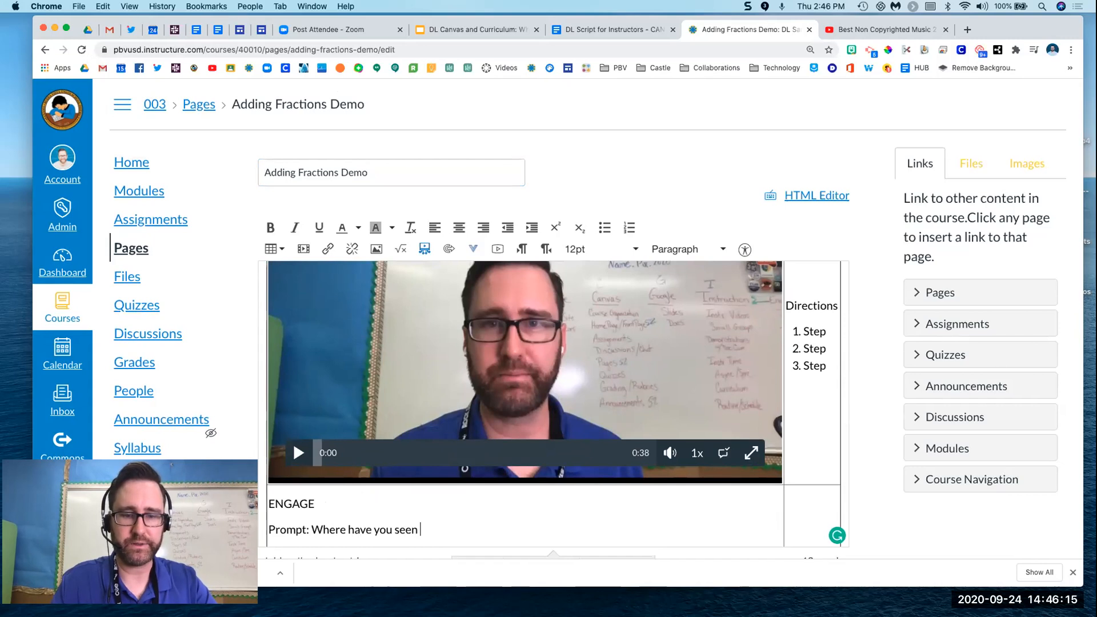
{"action": "type", "text": " fractions in"}
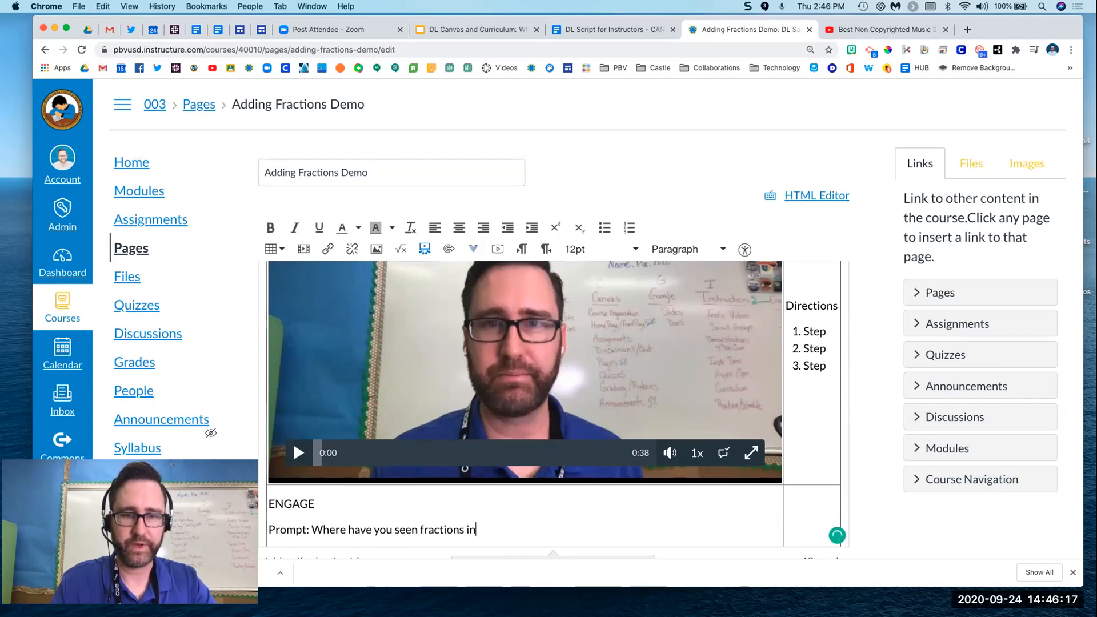
{"action": "type", "text": " real li"}
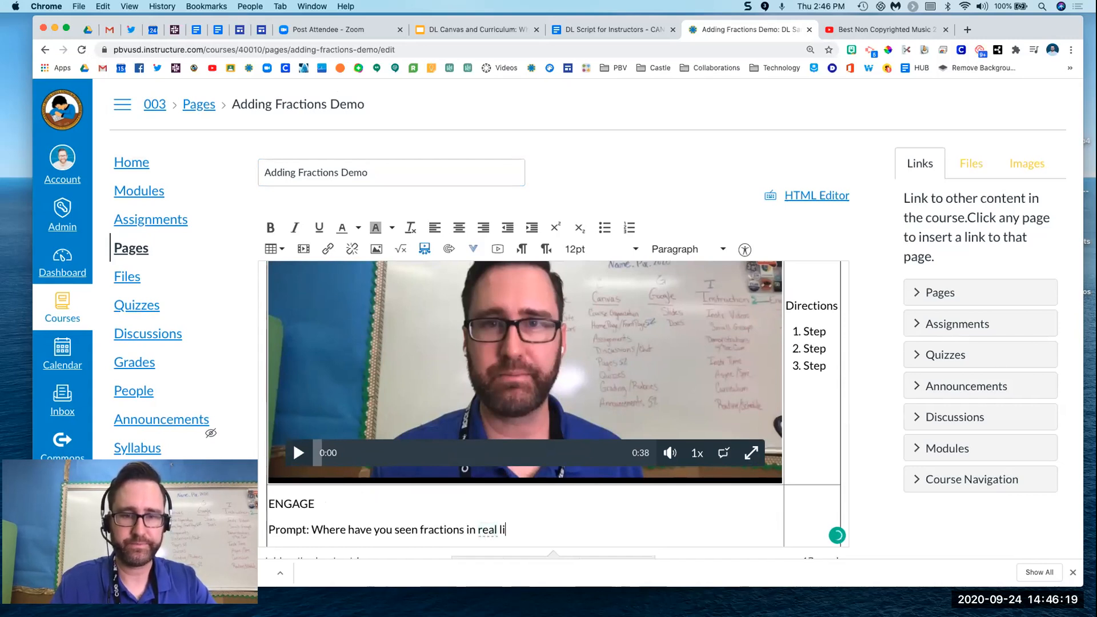
{"action": "type", "text": "fe?"}
- Open the Canvas Studio library for the cell beside the ENGAGE prompt and browse its videos
{"action": "scroll", "coordinate": [441, 503], "scroll_direction": "down", "scroll_amount": 2}
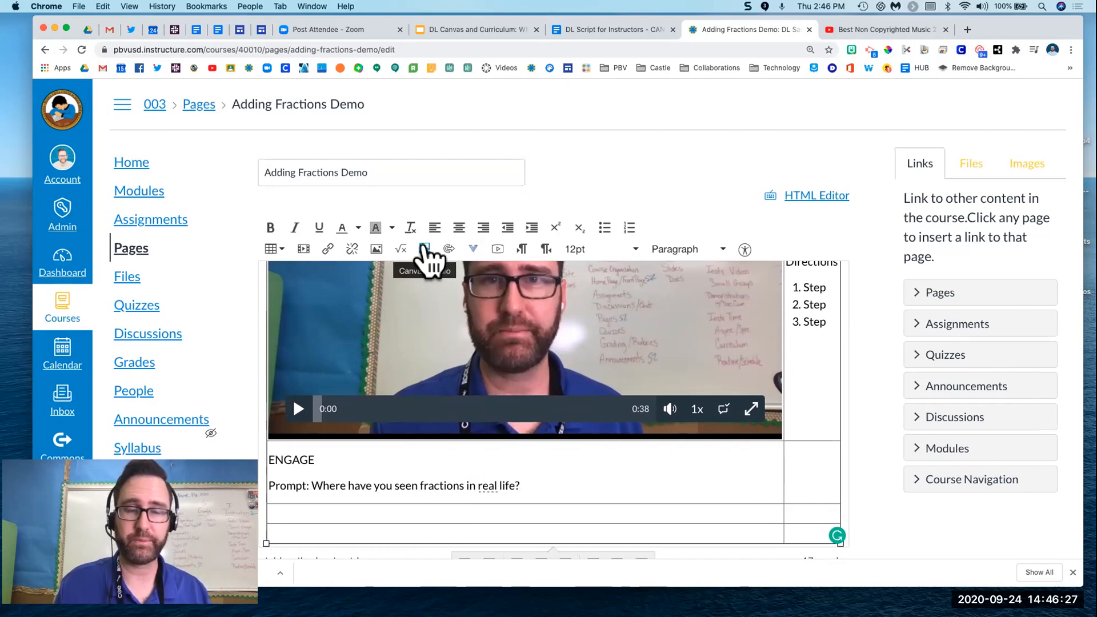
{"action": "left_click", "coordinate": [424, 246]}
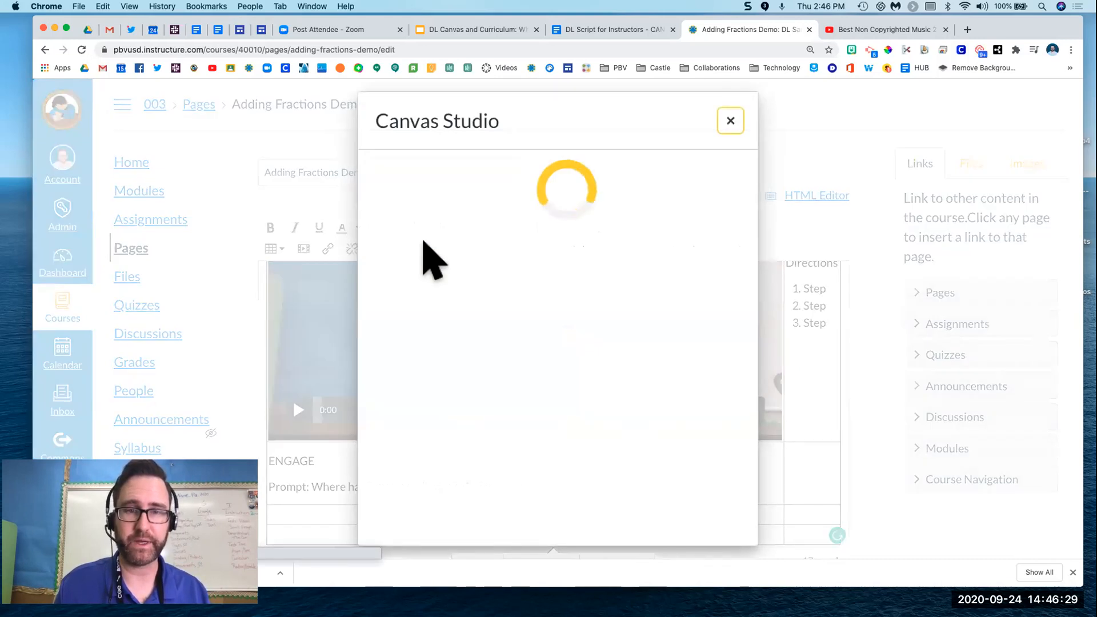
{"action": "mouse_move", "coordinate": [404, 274]}
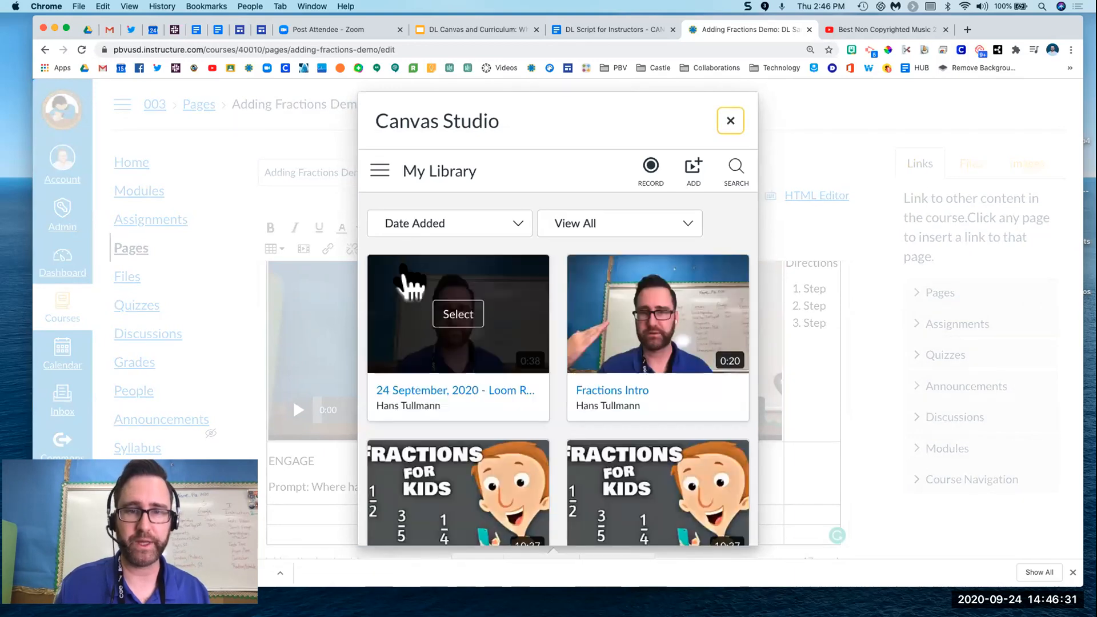
{"action": "scroll", "coordinate": [551, 391], "scroll_direction": "down", "scroll_amount": 3}
{"action": "mouse_move", "coordinate": [458, 380]}
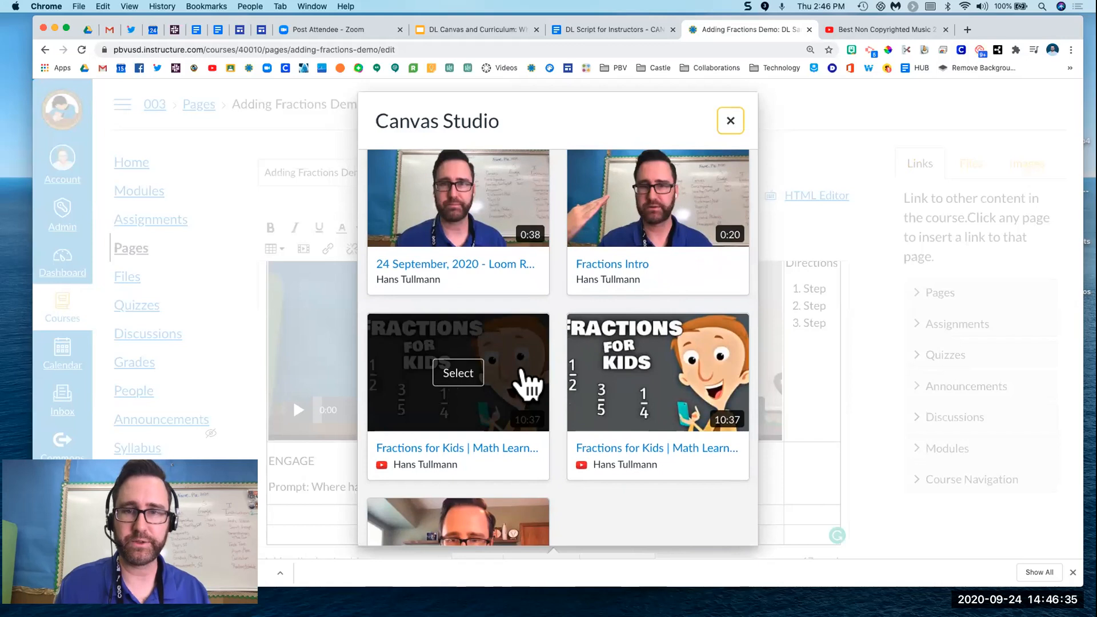
{"action": "scroll", "coordinate": [527, 384], "scroll_direction": "up", "scroll_amount": 3}
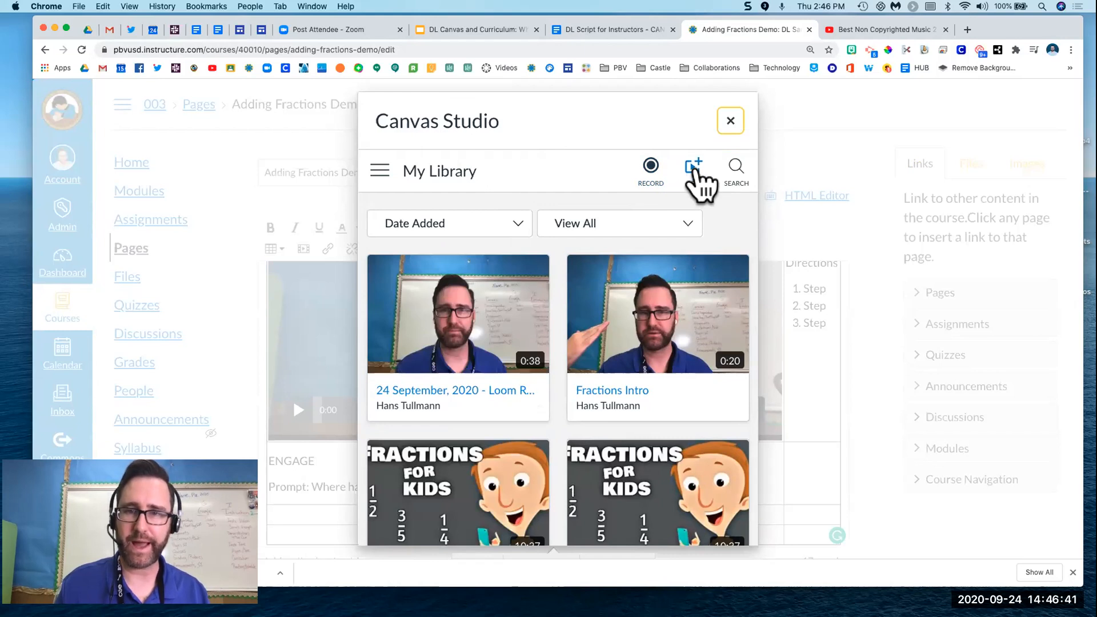
{"action": "left_click", "coordinate": [701, 184]}
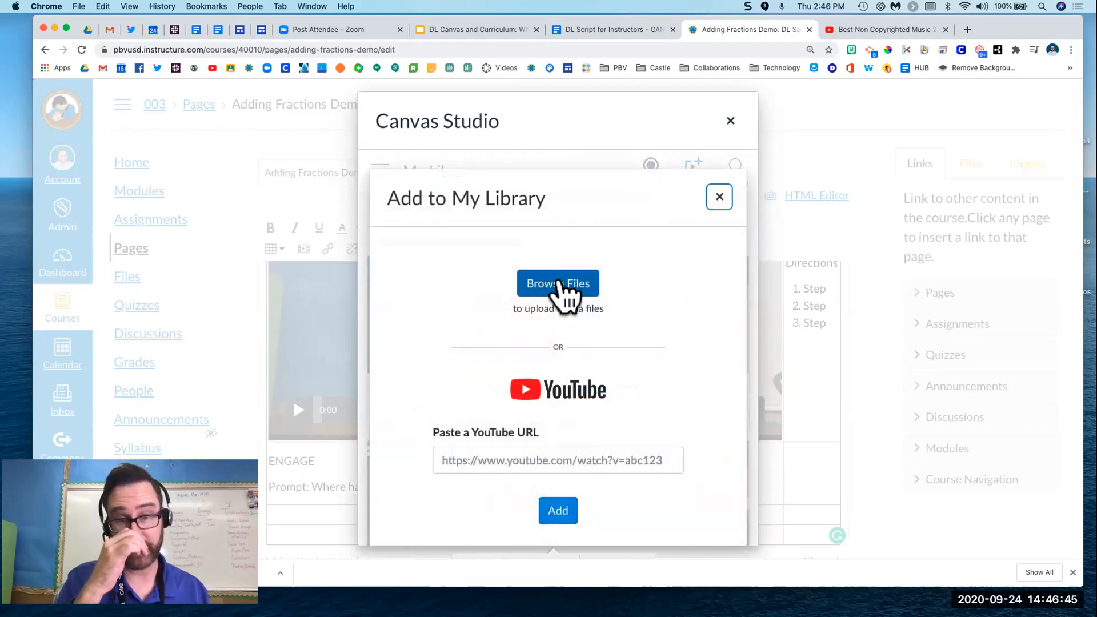
{"action": "left_click", "coordinate": [540, 459]}
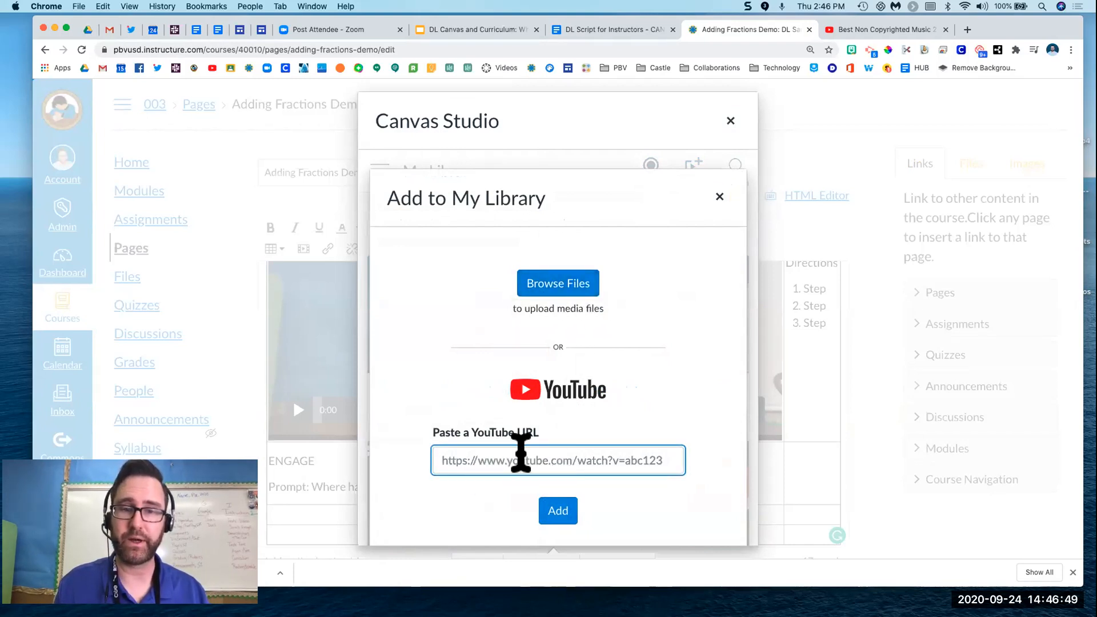
{"action": "left_click", "coordinate": [718, 197]}
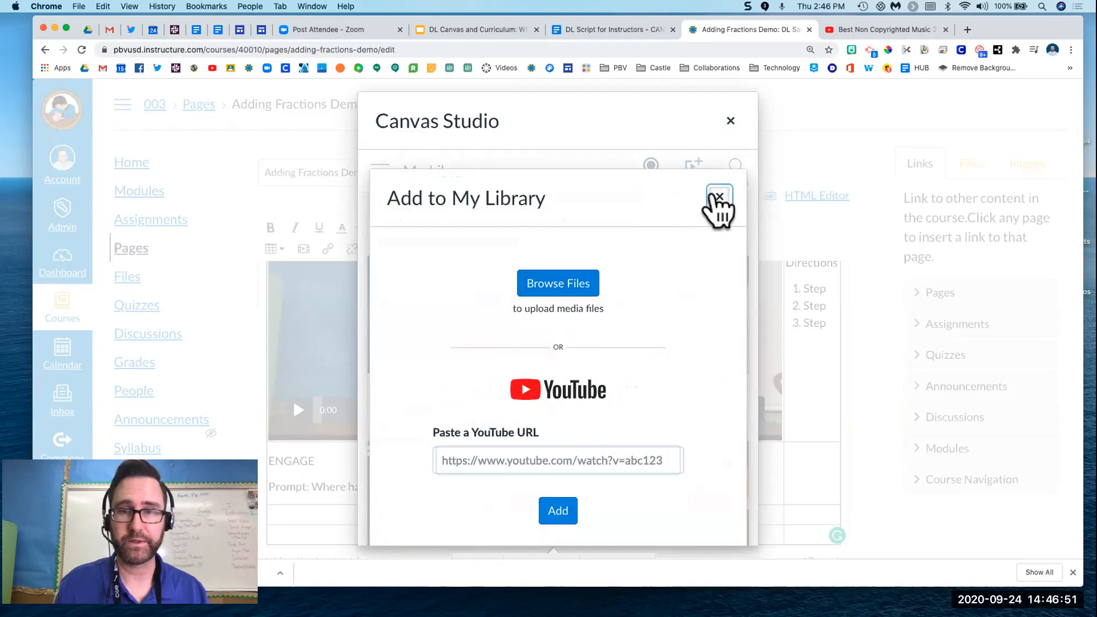
- Embed the Studio video "Fractions for Kids | Math Learning Video" beside the ENGAGE prompt with comments turned off, and play it
{"action": "scroll", "coordinate": [454, 486], "scroll_direction": "down", "scroll_amount": 1}
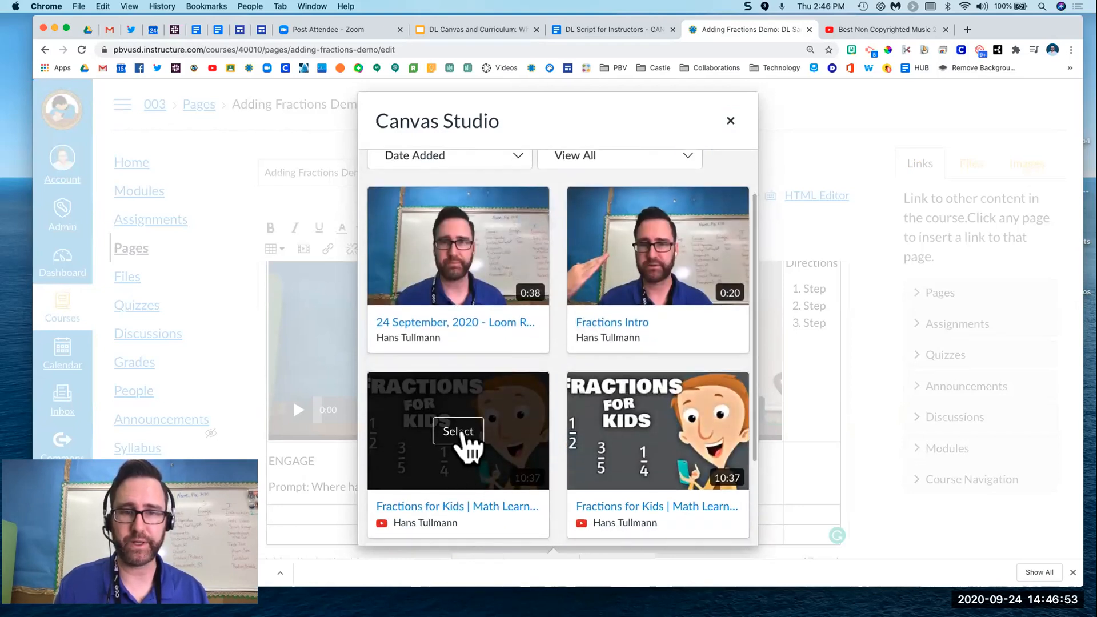
{"action": "left_click", "coordinate": [461, 433]}
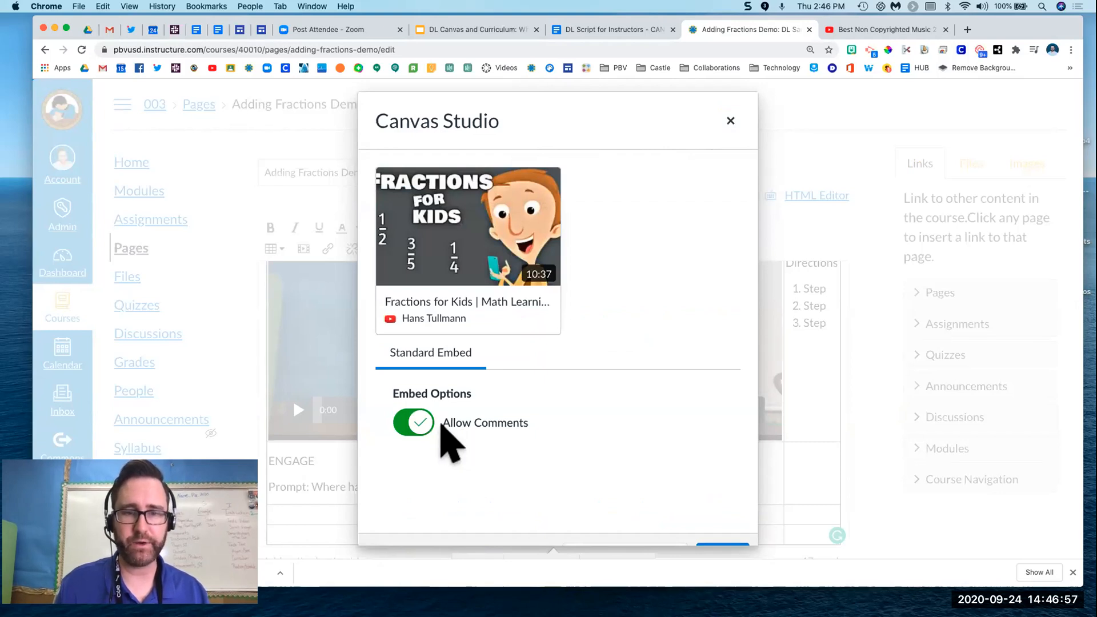
{"action": "left_click_drag", "start_coordinate": [443, 422], "coordinate": [556, 426]}
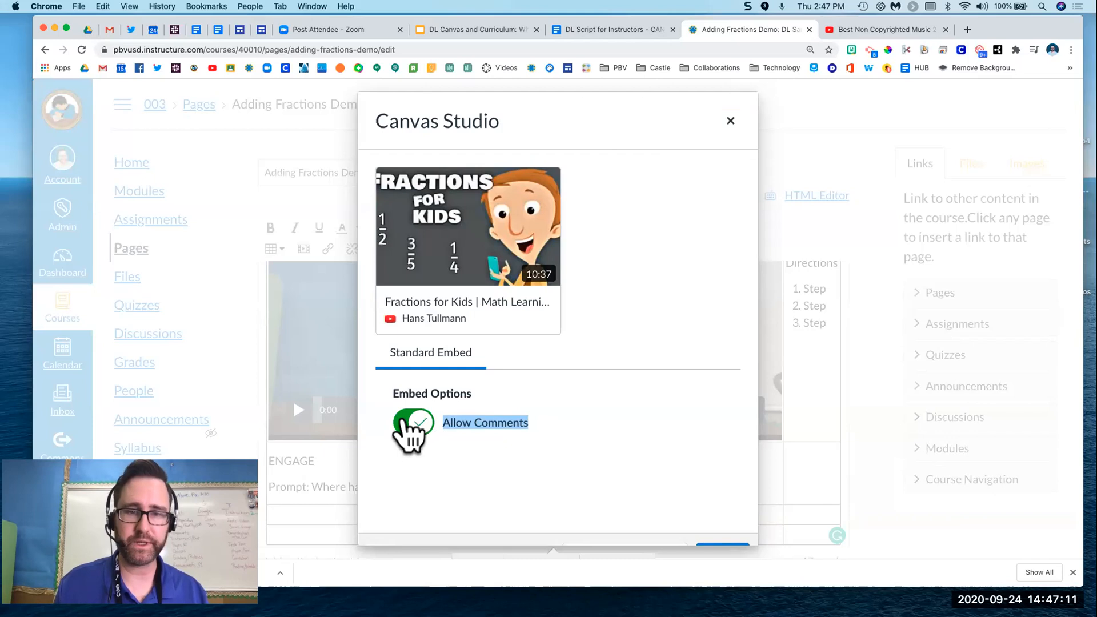
{"action": "left_click", "coordinate": [409, 434]}
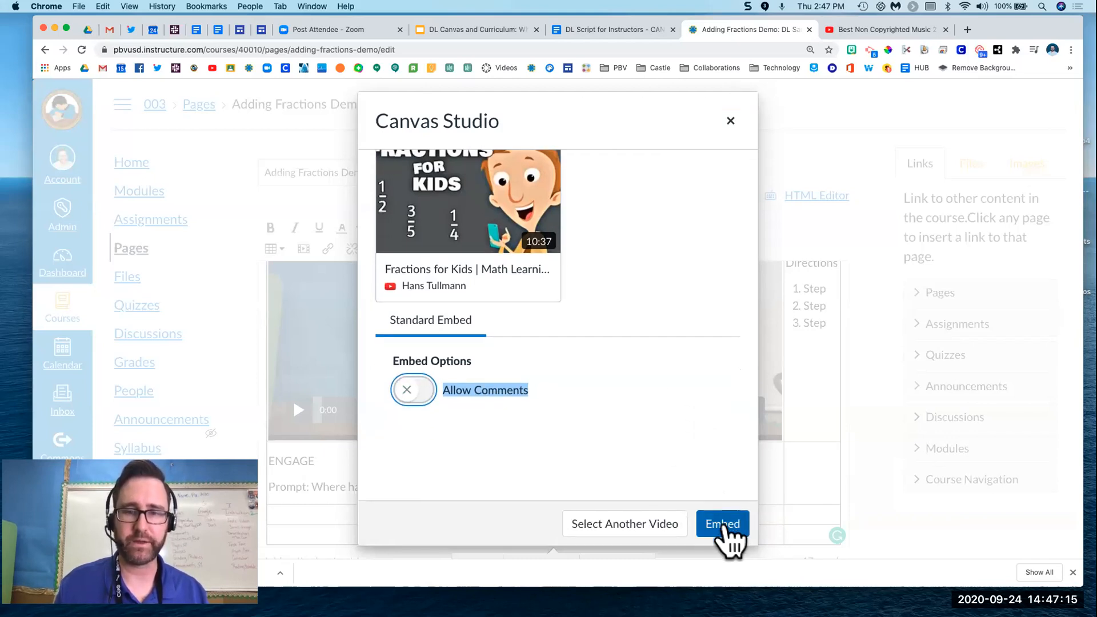
{"action": "left_click", "coordinate": [725, 527]}
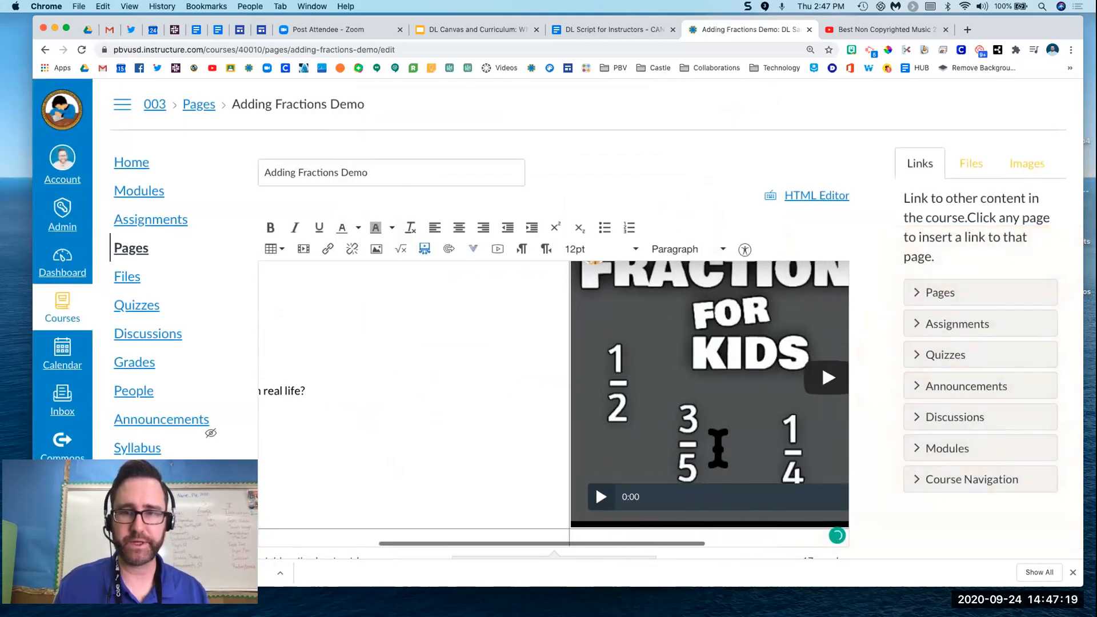
{"action": "scroll", "coordinate": [719, 449], "scroll_direction": "right", "scroll_amount": 4}
{"action": "scroll", "coordinate": [718, 449], "scroll_direction": "up", "scroll_amount": 1}
{"action": "left_click", "coordinate": [617, 421]}
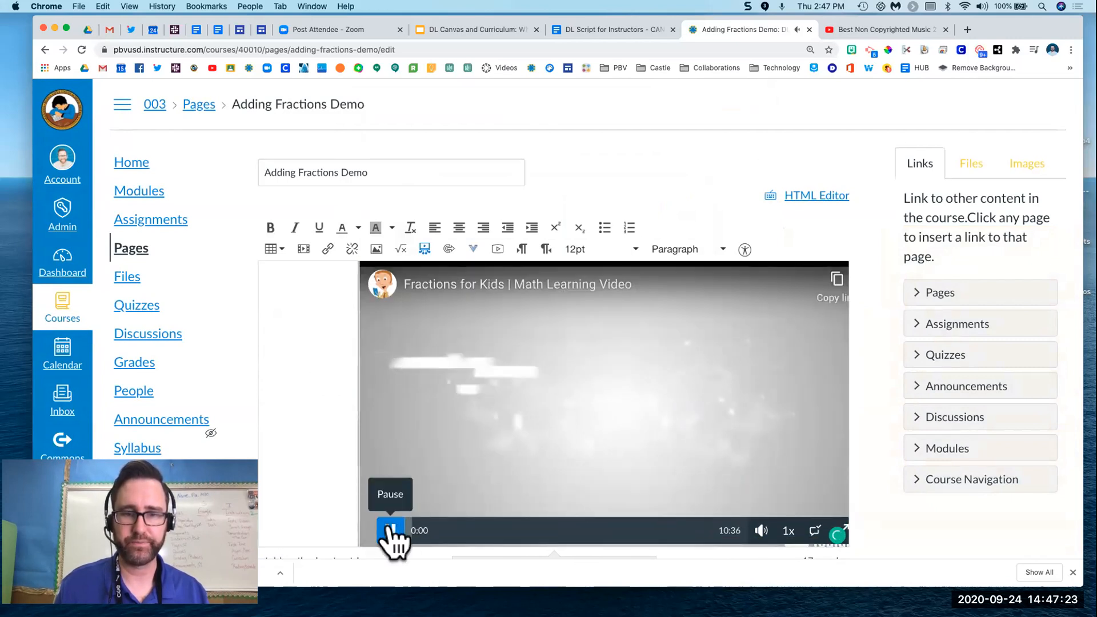
- Pause the embedded fractions video and return to the ENGAGE prompt and the empty table rows below it
{"action": "left_click", "coordinate": [390, 529]}
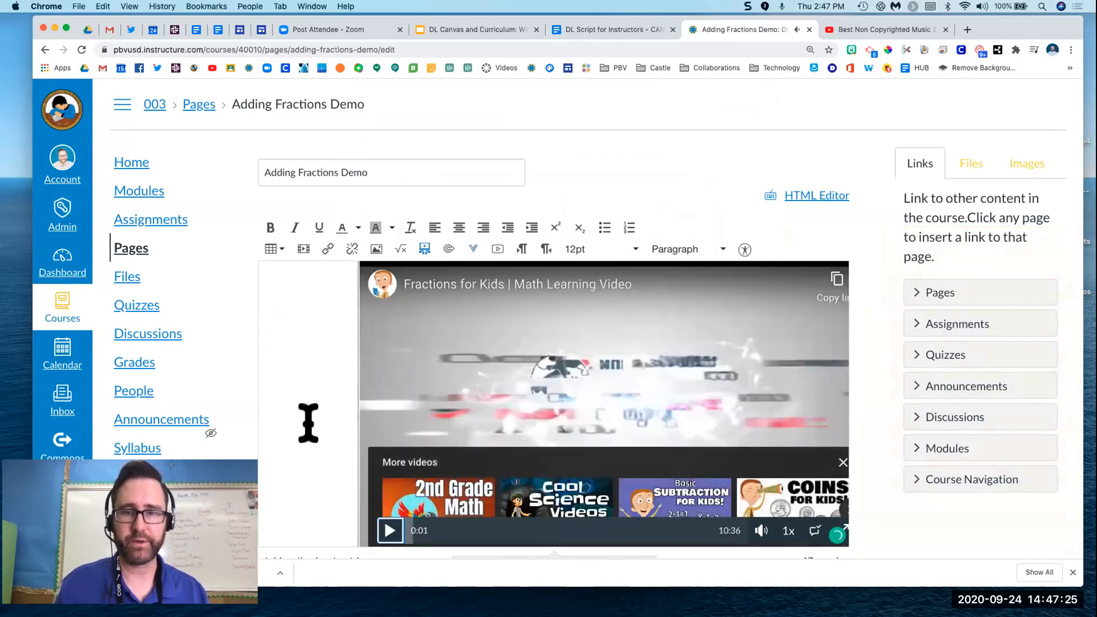
{"action": "scroll", "coordinate": [308, 423], "scroll_direction": "left", "scroll_amount": 10}
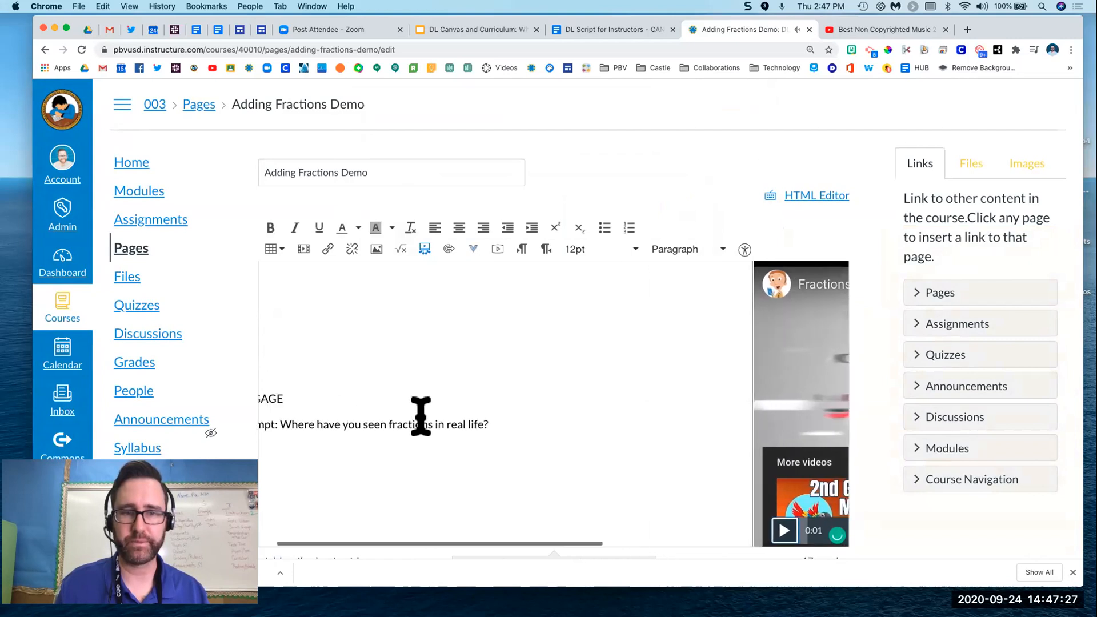
{"action": "scroll", "coordinate": [421, 416], "scroll_direction": "down", "scroll_amount": 2}
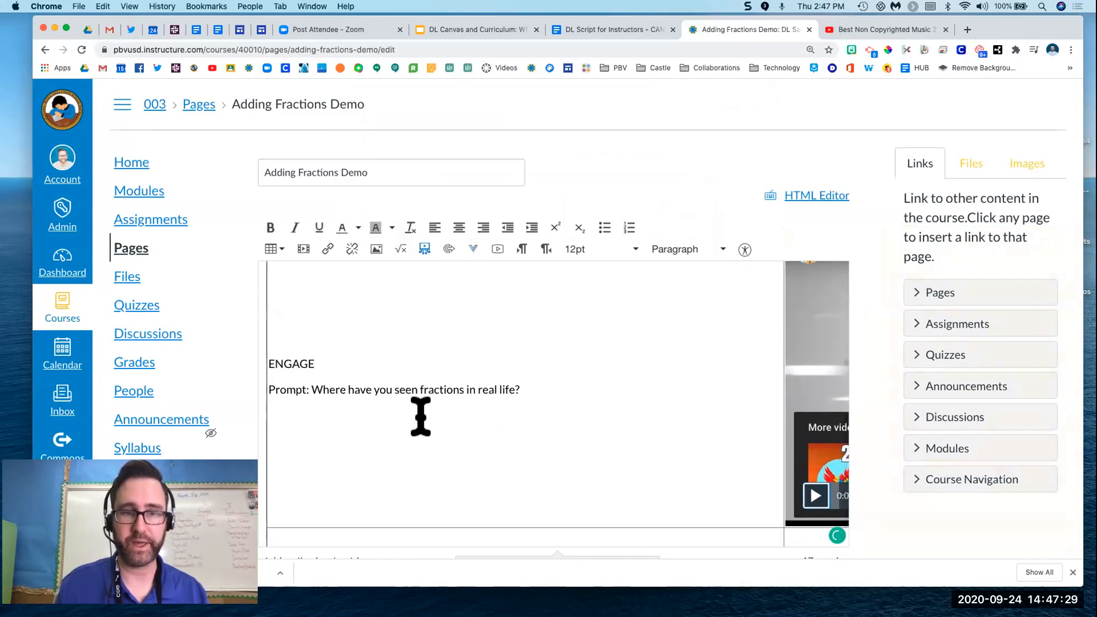
{"action": "scroll", "coordinate": [421, 416], "scroll_direction": "down", "scroll_amount": 1}
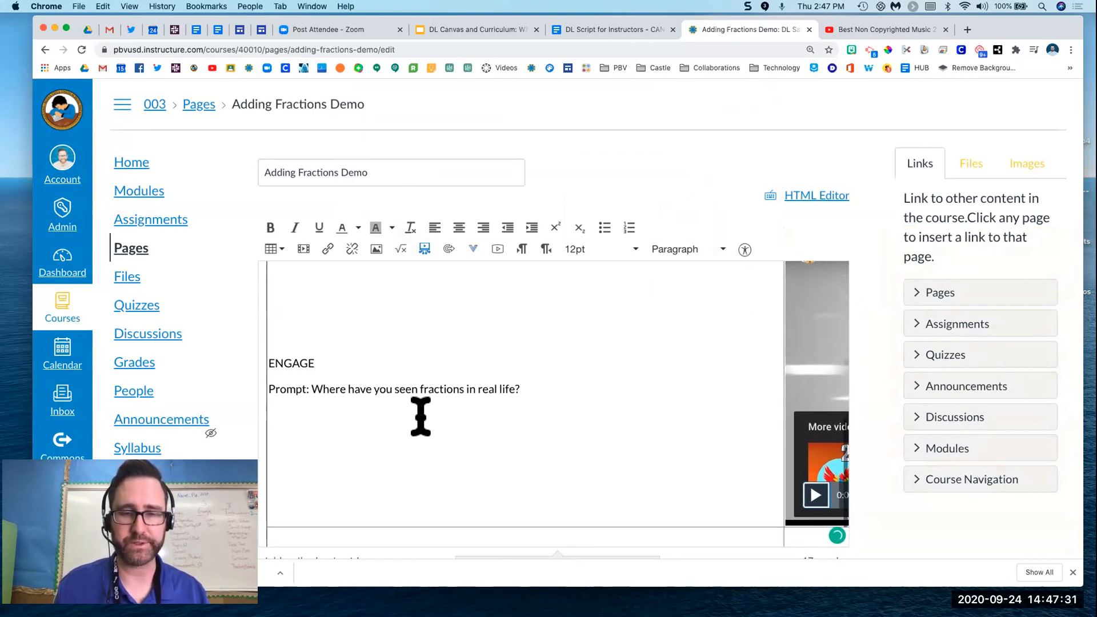
{"action": "scroll", "coordinate": [421, 416], "scroll_direction": "down", "scroll_amount": 1}
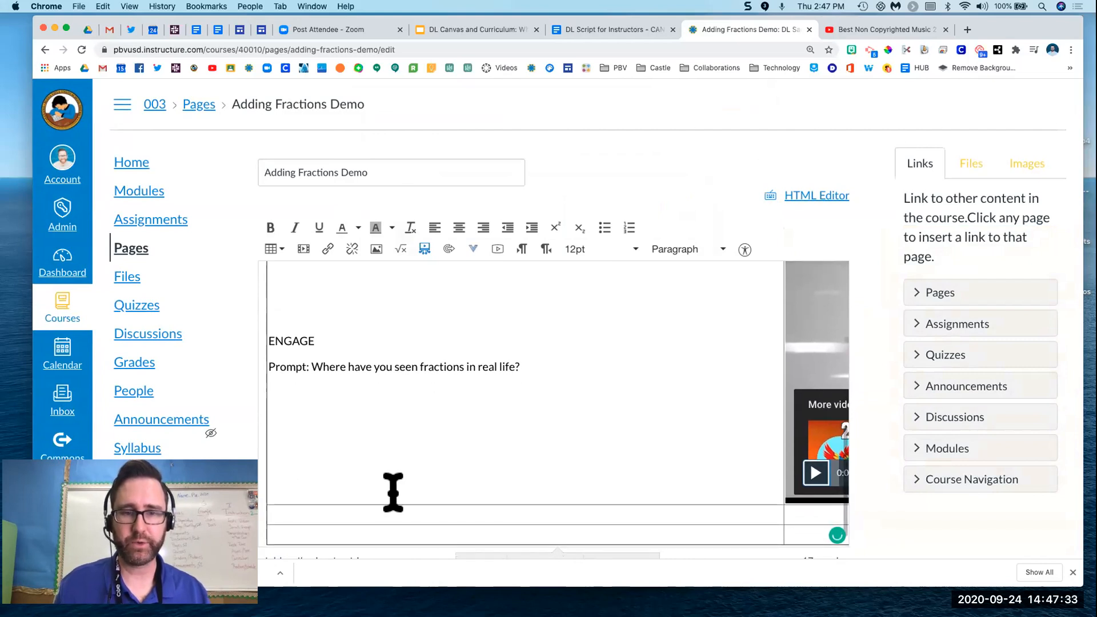
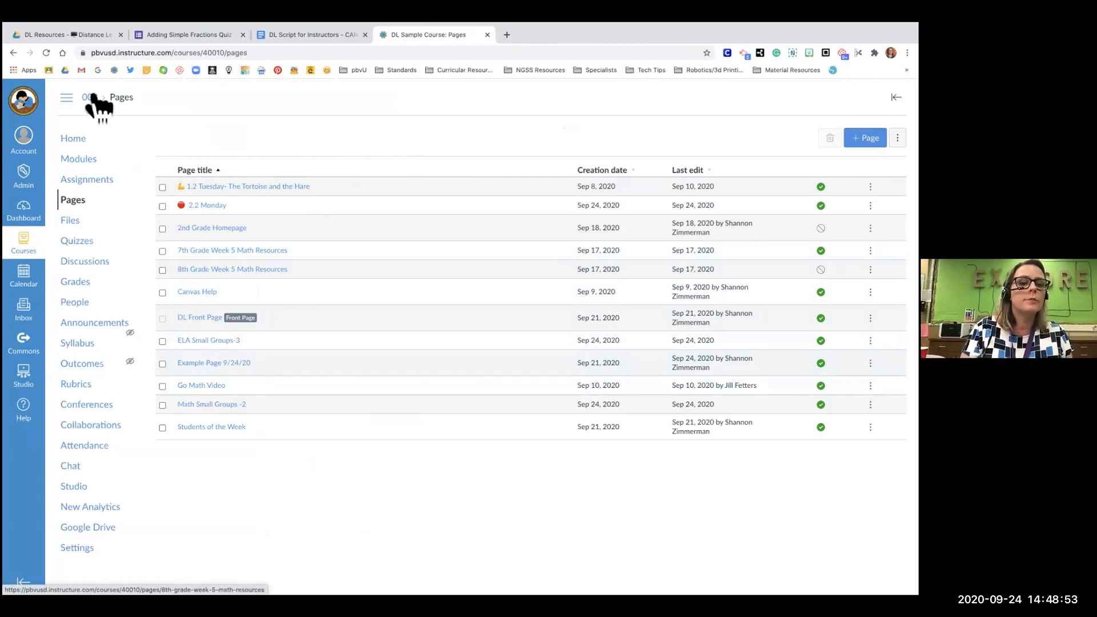
- Refresh the course's page list and open the Adding Fractions Demo page for editing
{"action": "left_click", "coordinate": [46, 52]}
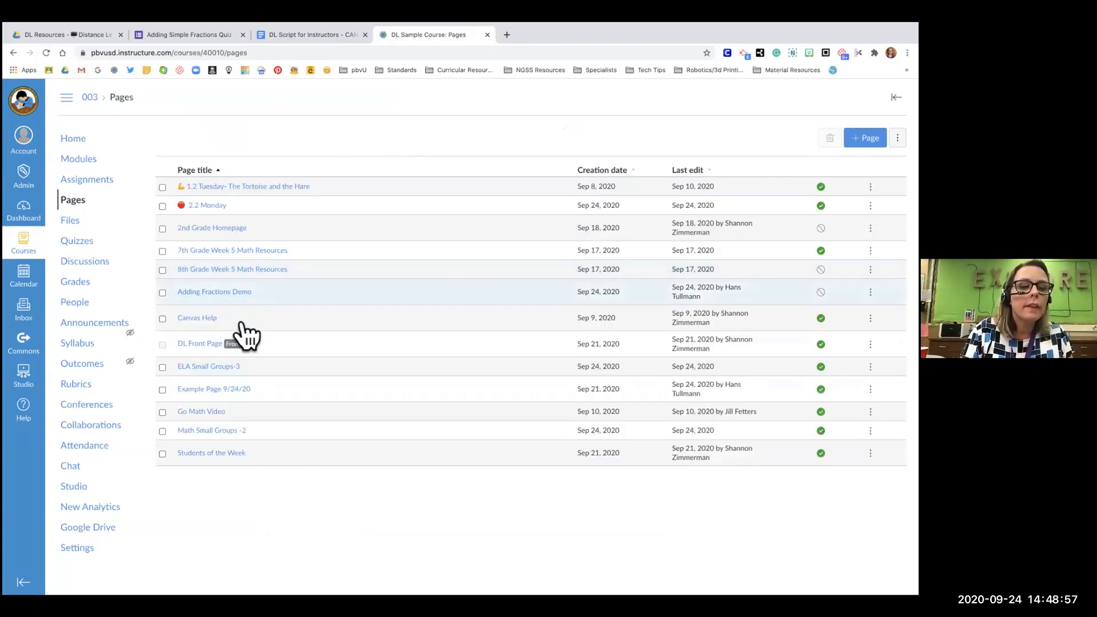
{"action": "left_click", "coordinate": [229, 293]}
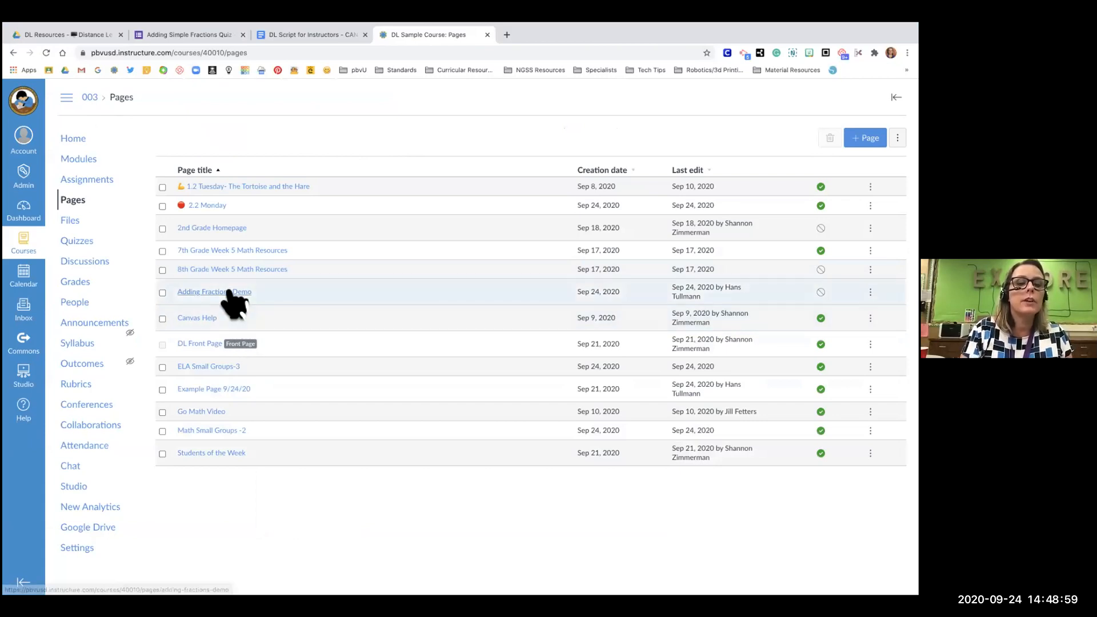
{"action": "left_click", "coordinate": [773, 138]}
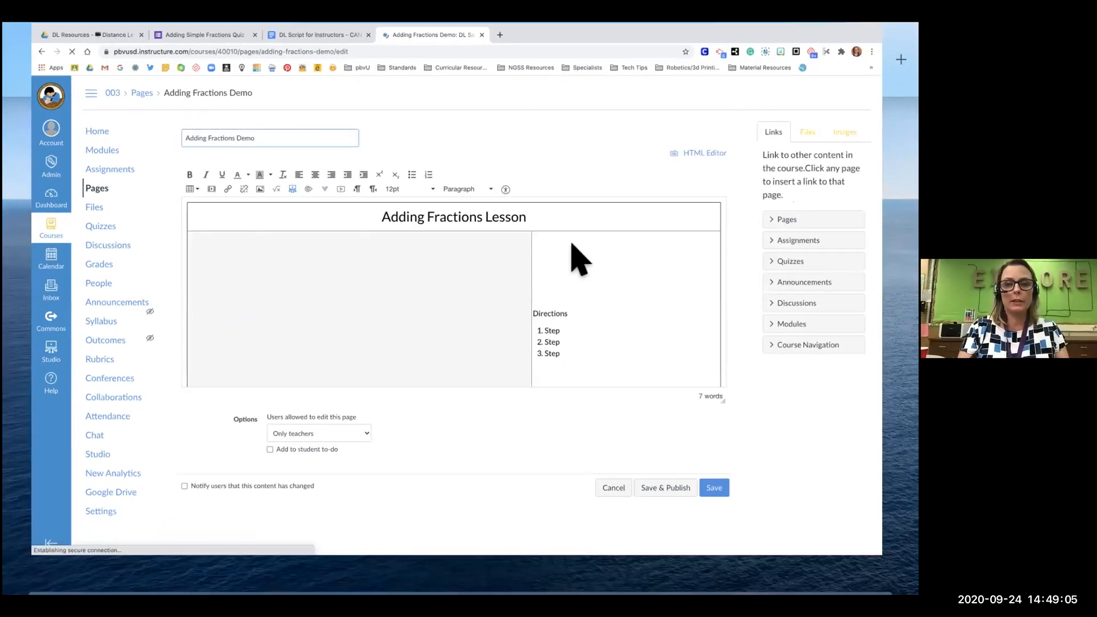
{"action": "scroll", "coordinate": [573, 247], "scroll_direction": "down", "scroll_amount": 2}
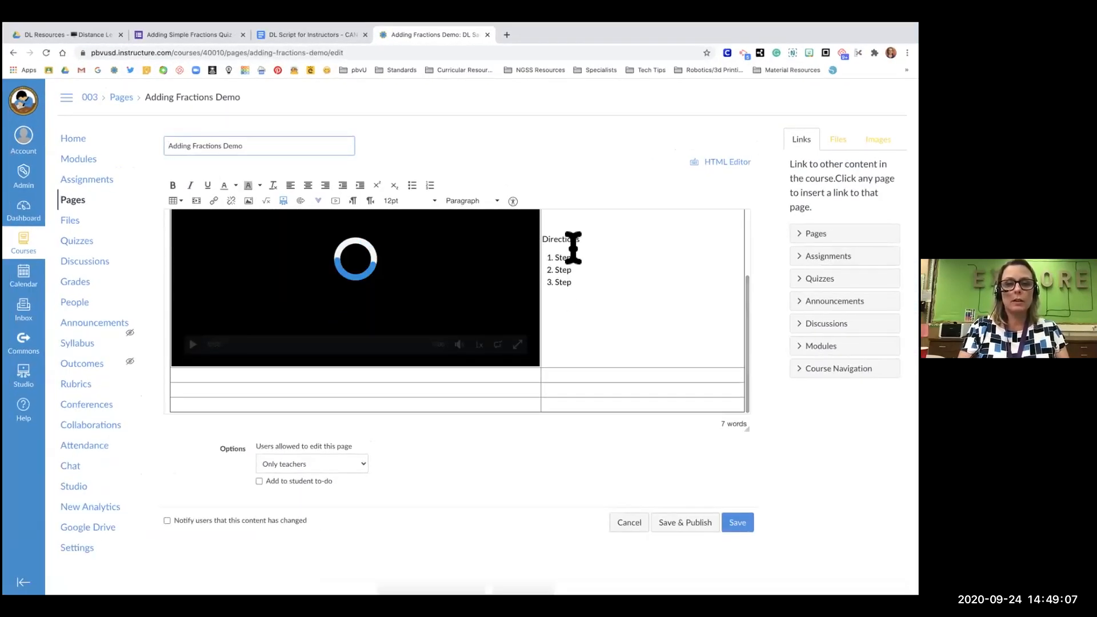
{"action": "left_click", "coordinate": [342, 377]}
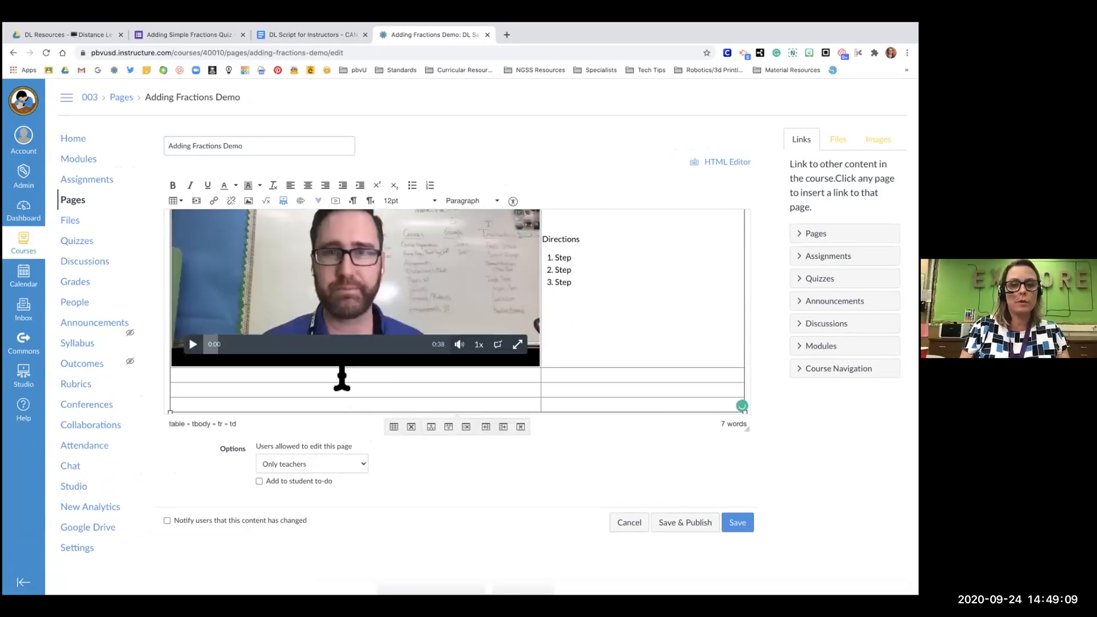
{"action": "scroll", "coordinate": [353, 377], "scroll_direction": "down", "scroll_amount": 1}
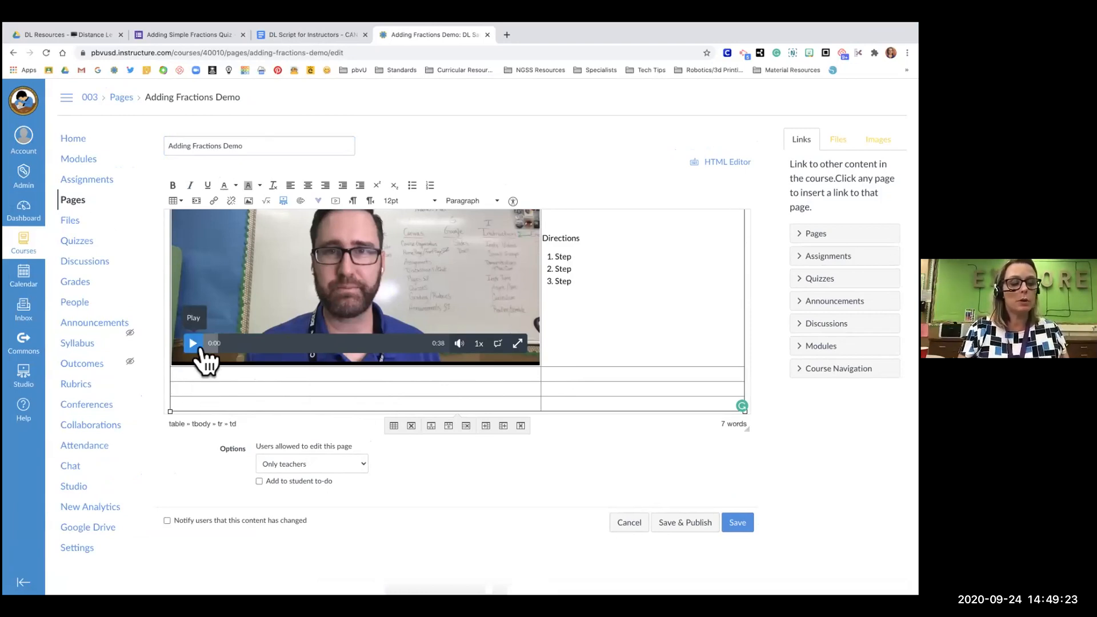
{"action": "left_click", "coordinate": [197, 201]}
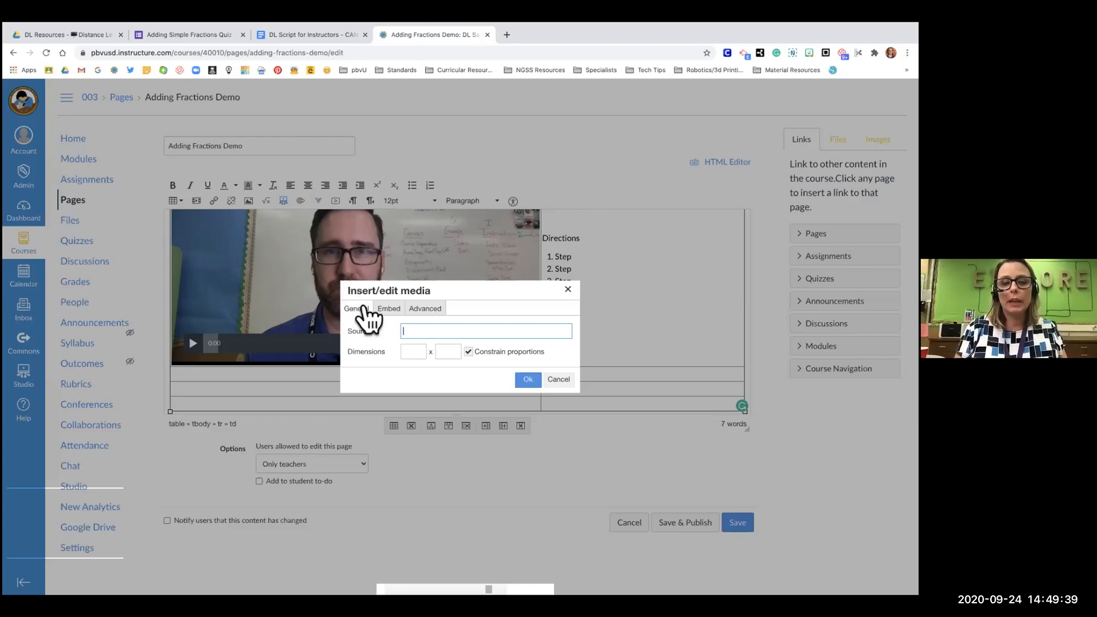
{"action": "left_click", "coordinate": [390, 309]}
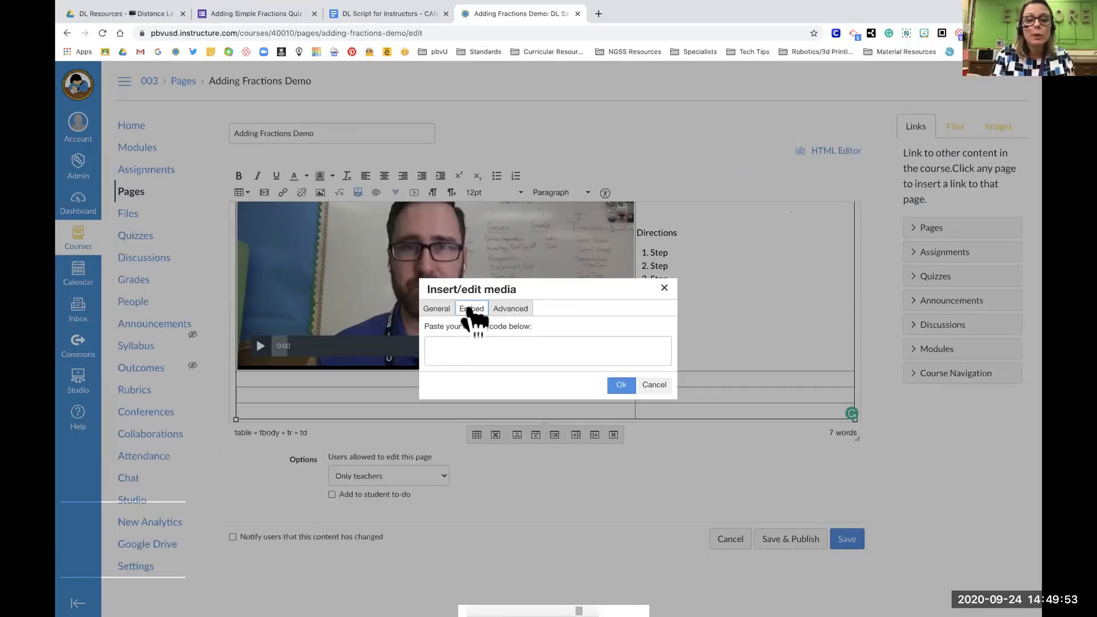
{"action": "left_click", "coordinate": [451, 345]}
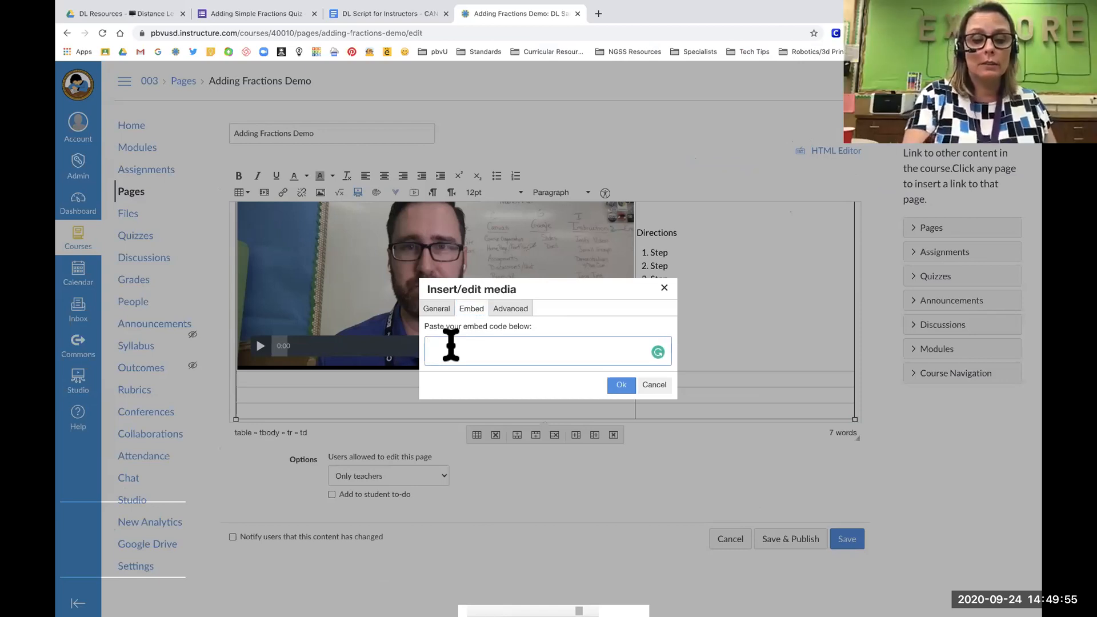
{"action": "type", "text": "<iframe src=\"https://www.didax.com/apps/unifix\" width=\"720\" height=\"480\"></iframe>"}
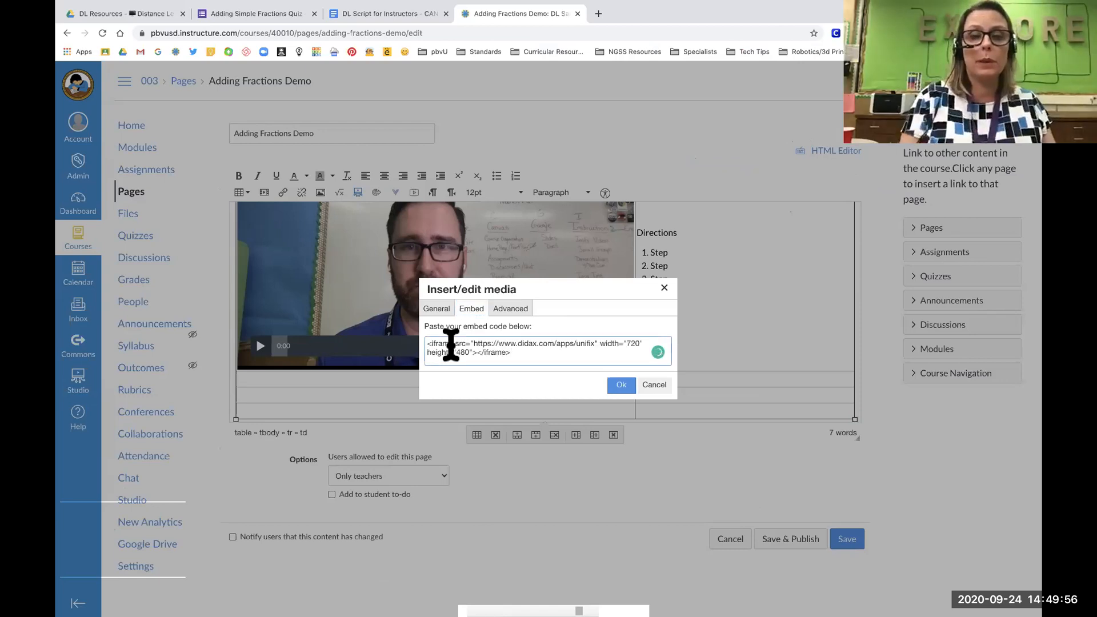
{"action": "left_click", "coordinate": [620, 384]}
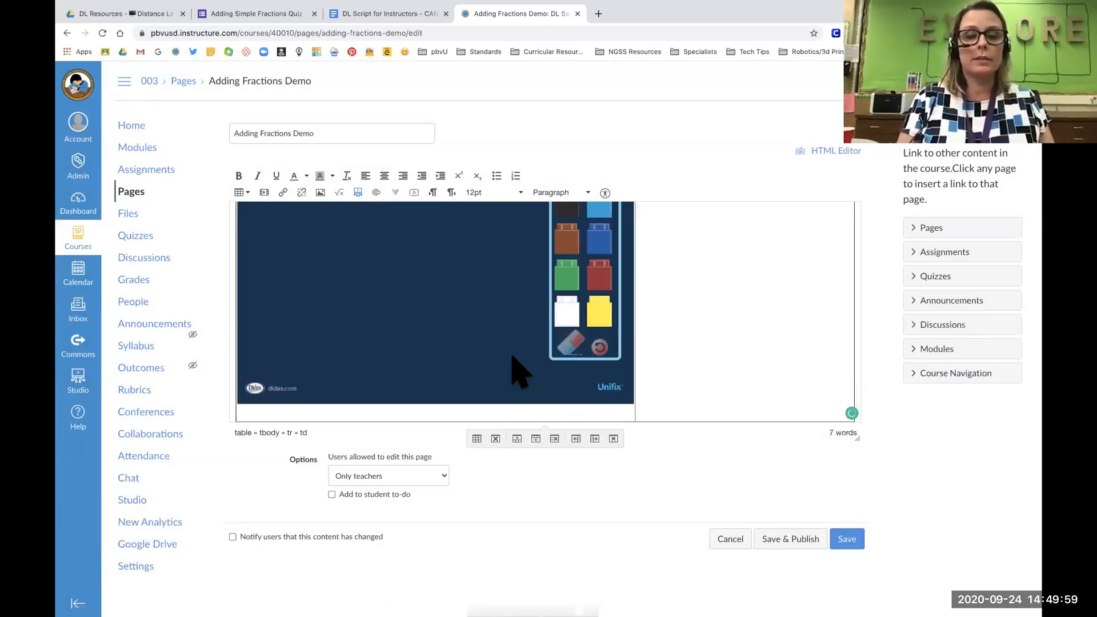
{"action": "scroll", "coordinate": [514, 369], "scroll_direction": "up", "scroll_amount": 5}
{"action": "scroll", "coordinate": [517, 371], "scroll_direction": "down", "scroll_amount": 3}
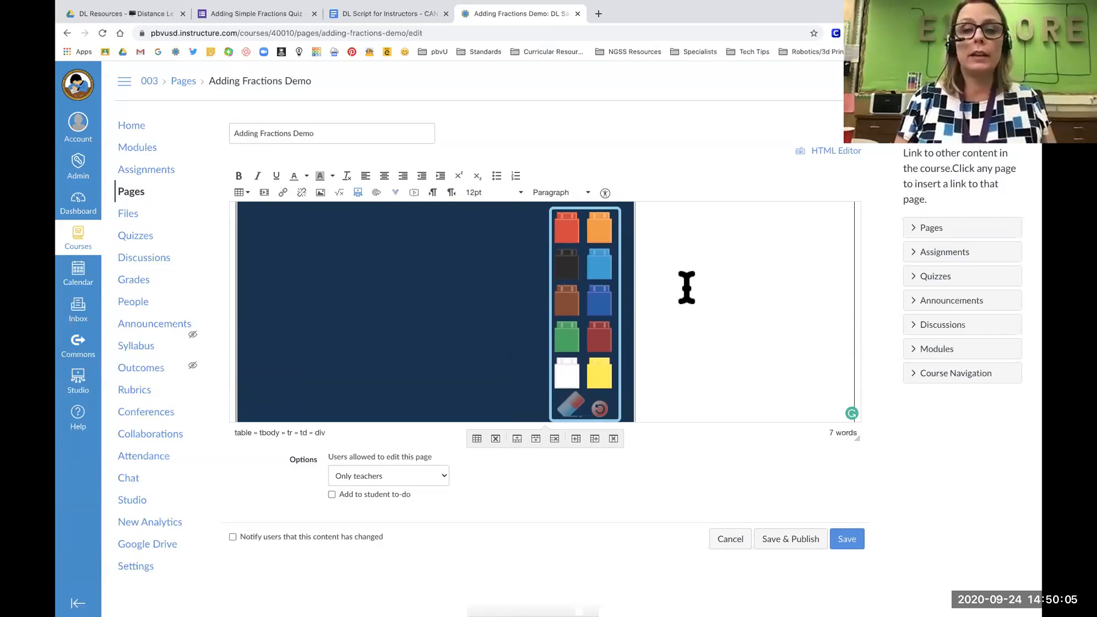
- Start an equation for the cell beside the Unifix app, entering the fraction 1/4 followed by a plus sign
{"action": "scroll", "coordinate": [688, 291], "scroll_direction": "down", "scroll_amount": 2}
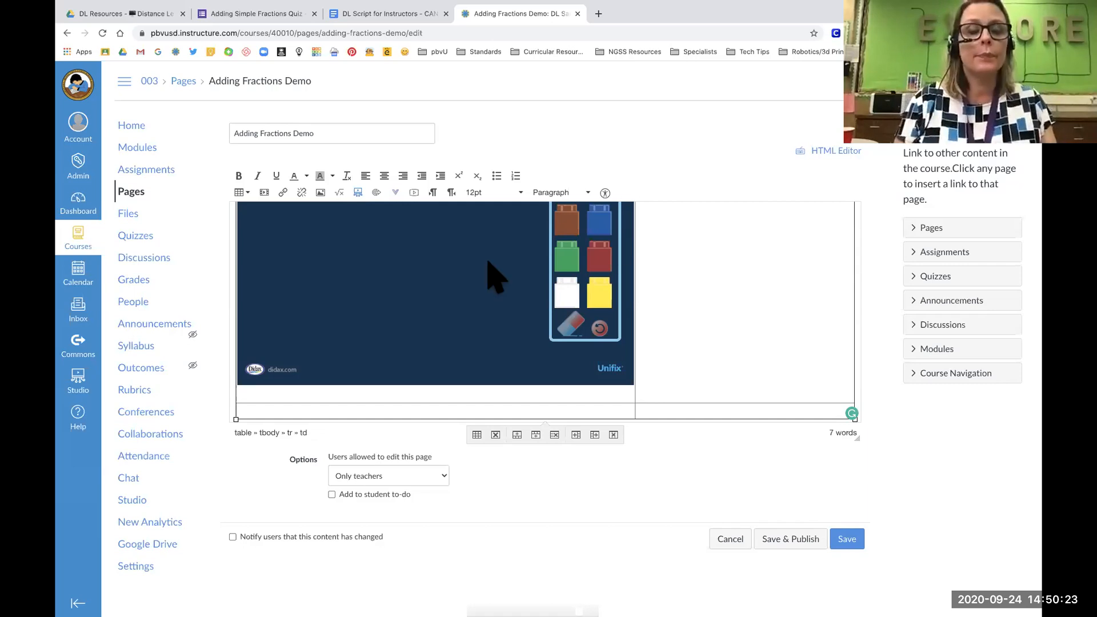
{"action": "left_click", "coordinate": [341, 195]}
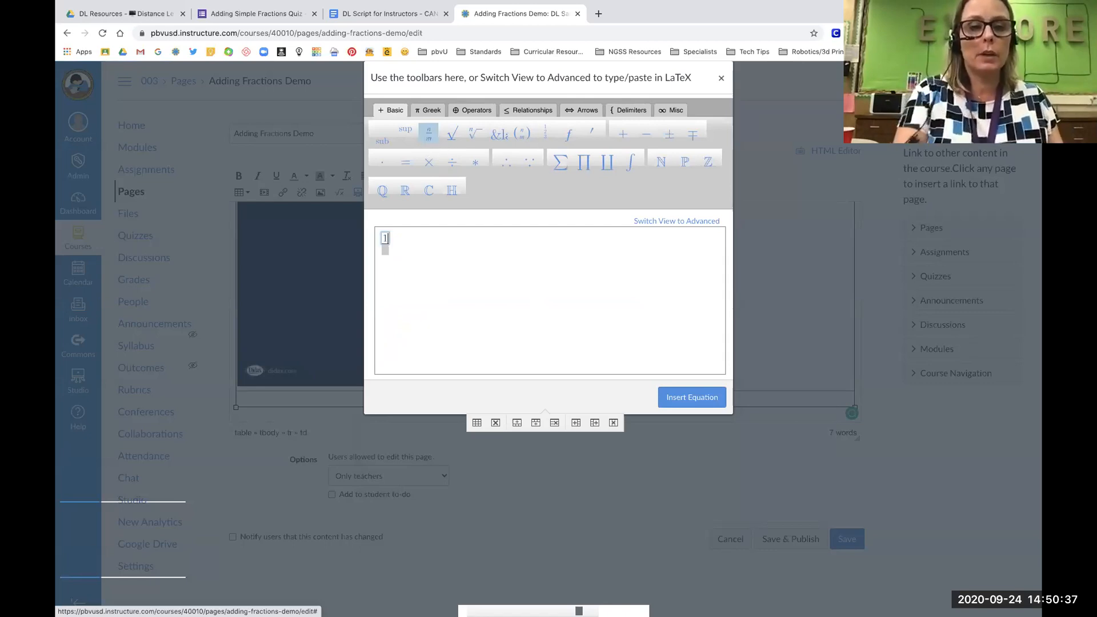
{"action": "left_click", "coordinate": [387, 250]}
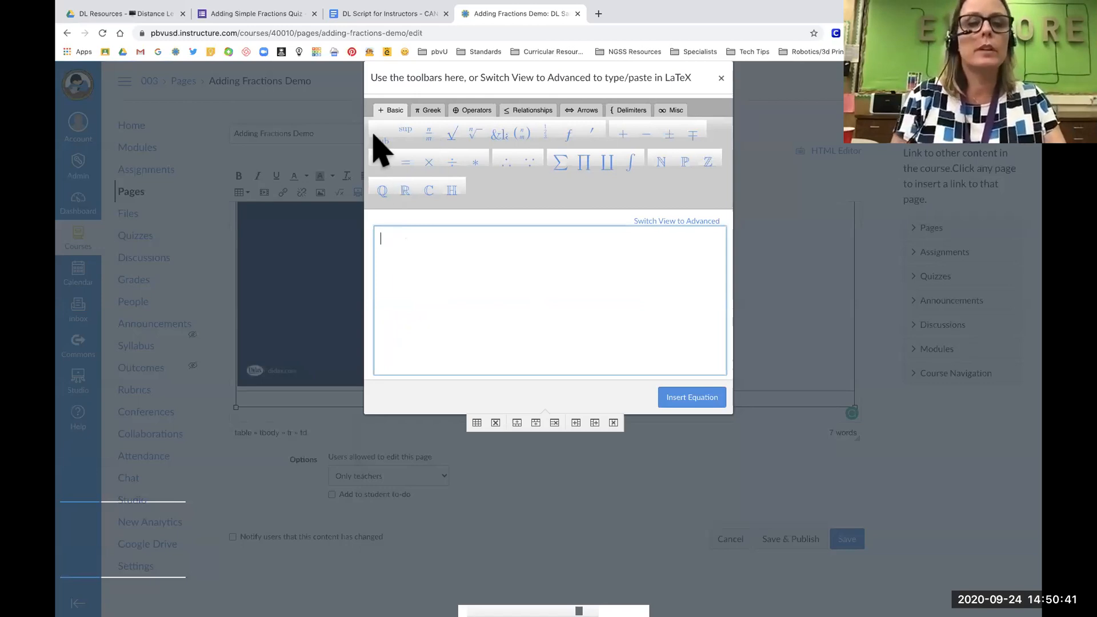
{"action": "left_click", "coordinate": [427, 135]}
{"action": "type", "text": "1/4"}
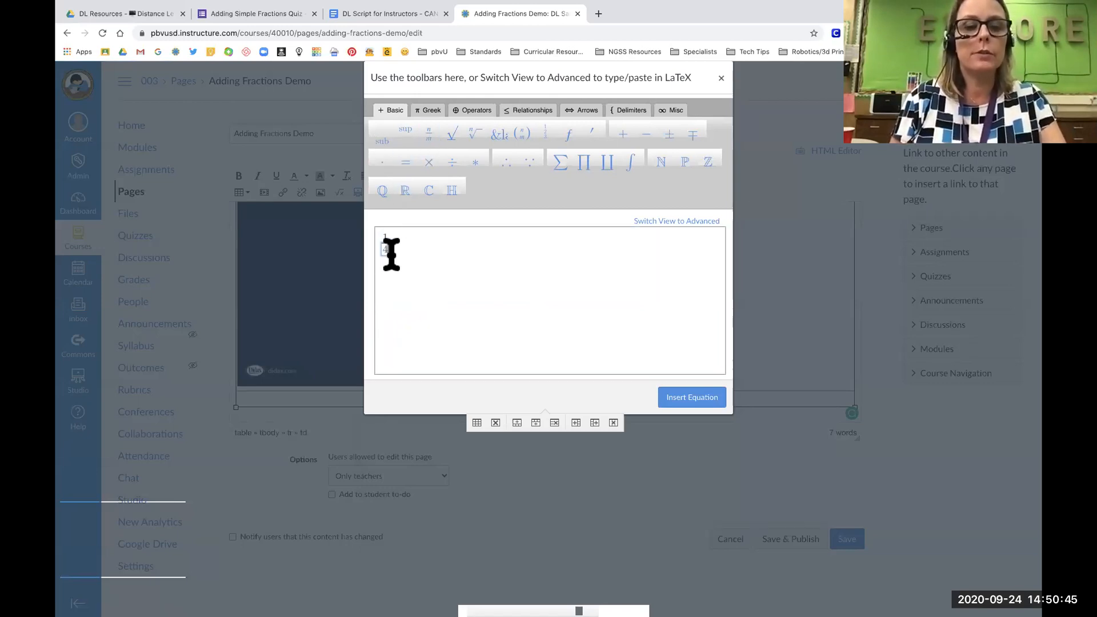
{"action": "key", "text": "Down"}
{"action": "type", "text": "4"}
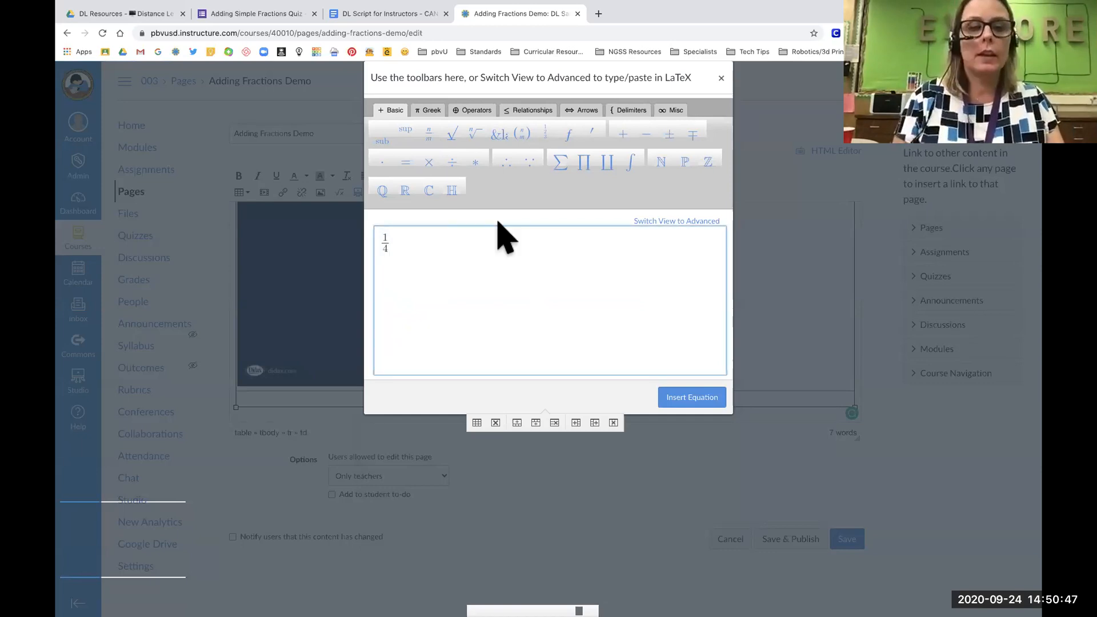
{"action": "key", "text": "Right"}
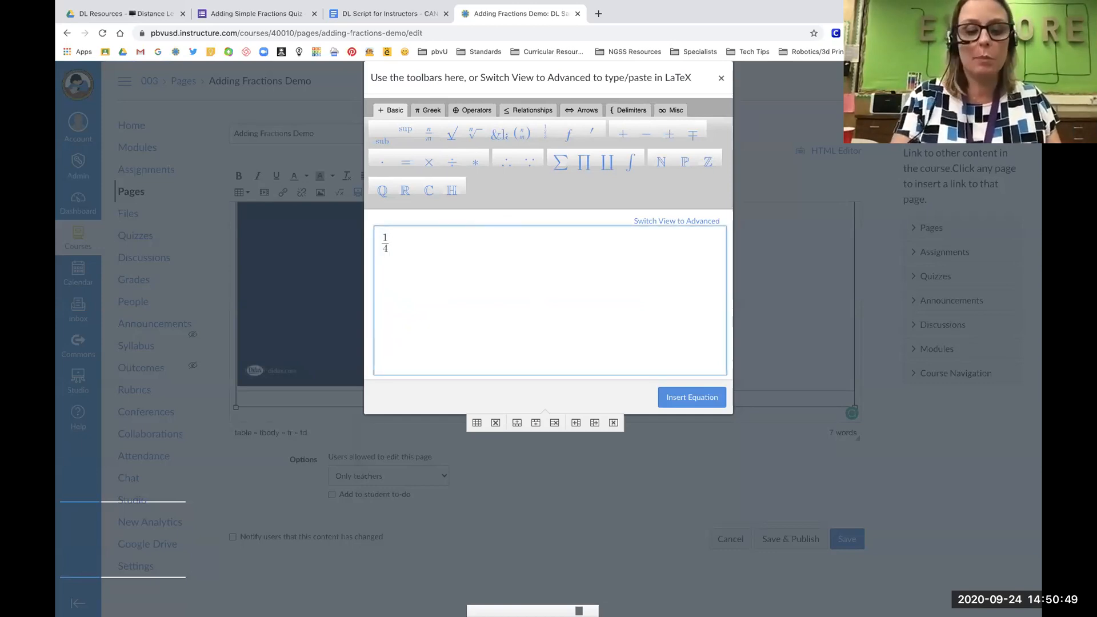
{"action": "type", "text": "+"}
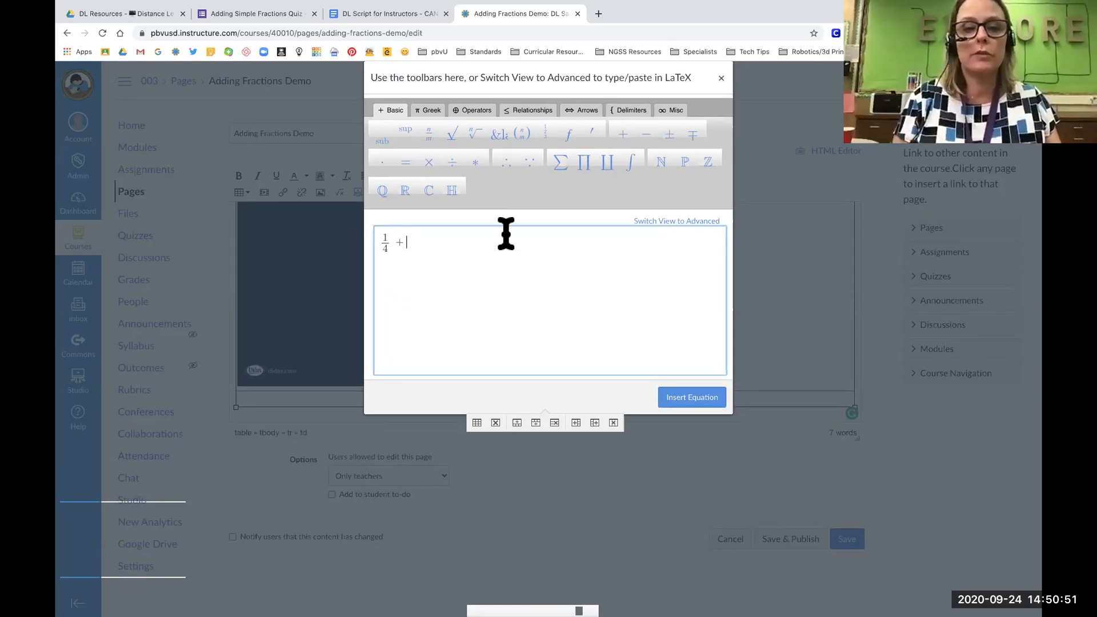
- Complete the equation with the fraction 2/4 and an equals sign, and insert it into the page
{"action": "left_click", "coordinate": [429, 135]}
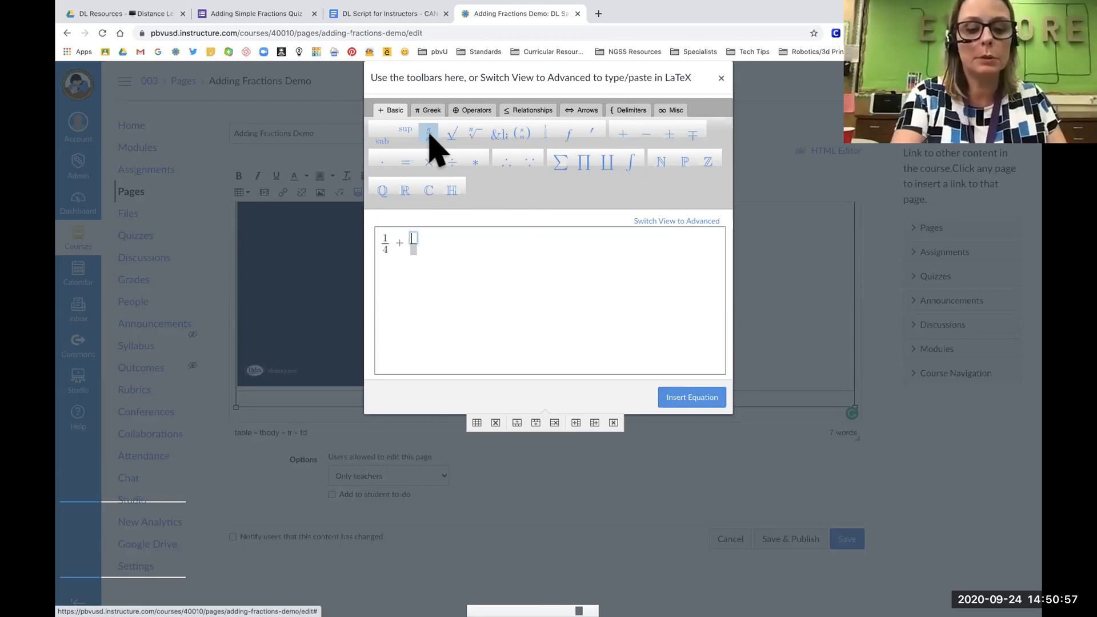
{"action": "left_click", "coordinate": [414, 250]}
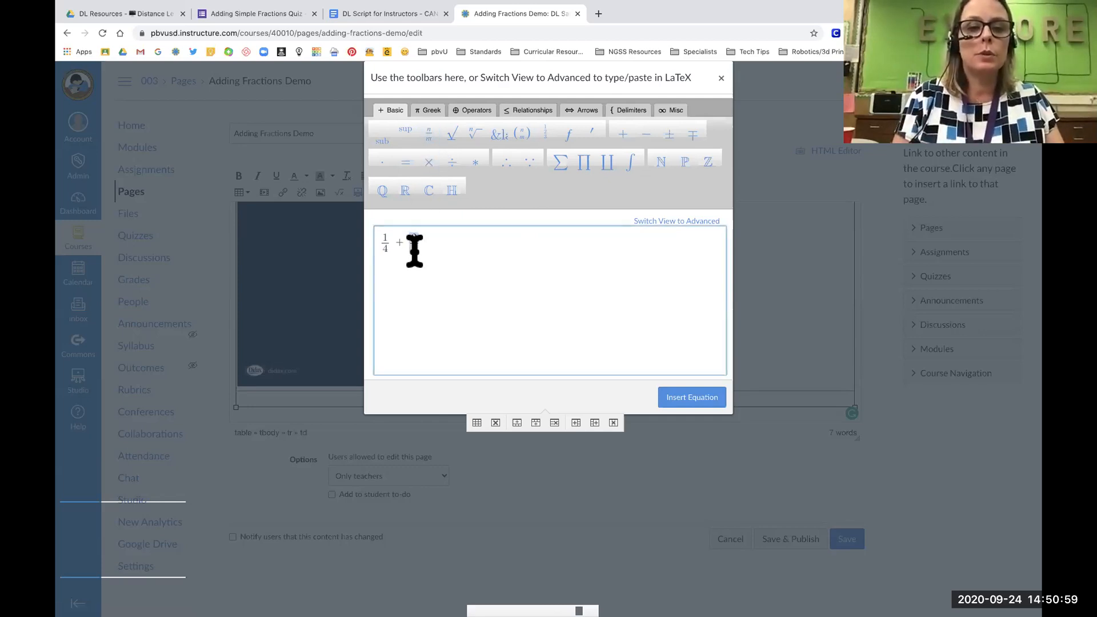
{"action": "left_click", "coordinate": [413, 249]}
{"action": "type", "text": "4"}
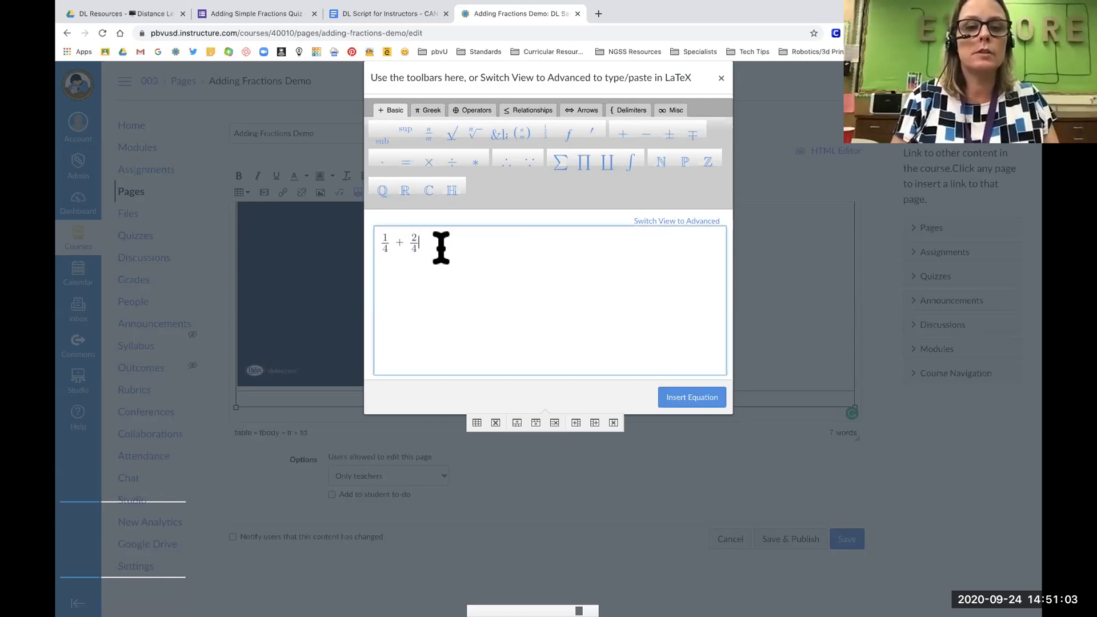
{"action": "key", "text": "Right"}
{"action": "type", "text": "="}
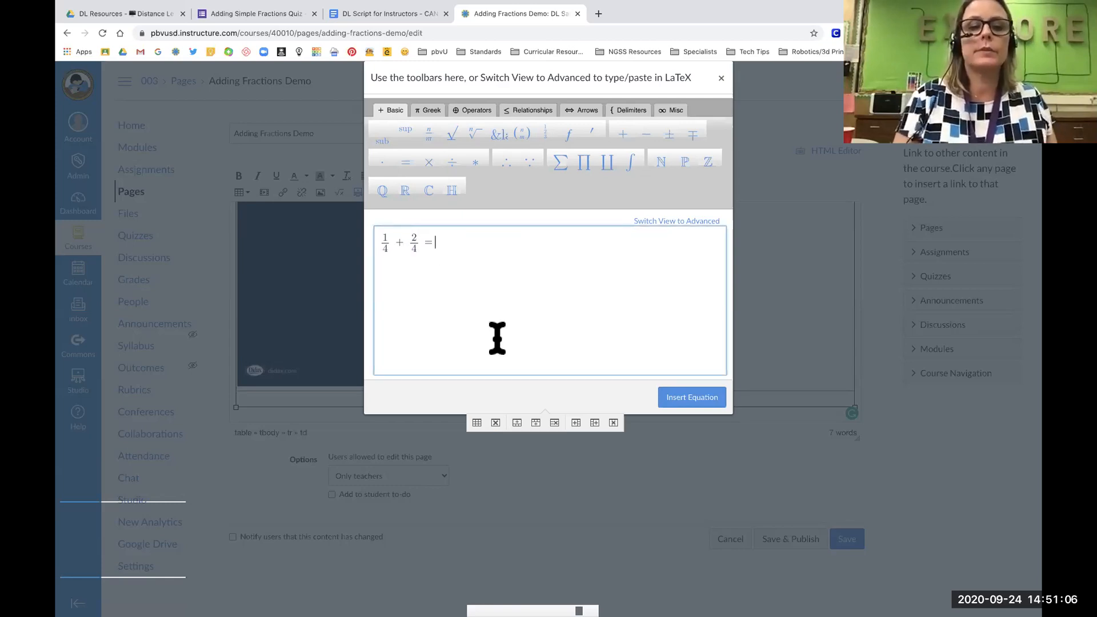
{"action": "left_click", "coordinate": [686, 400]}
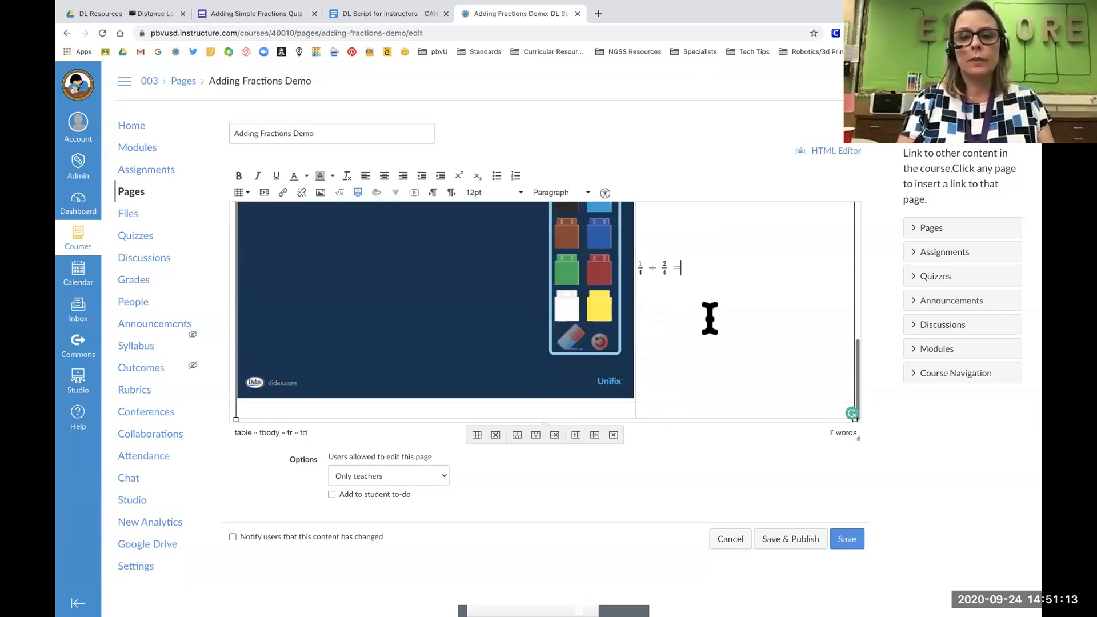
- Enlarge the fraction equation to fill most of its cell's width and centre it in the cell
{"action": "left_click", "coordinate": [669, 271]}
{"action": "left_click_drag", "start_coordinate": [682, 278], "coordinate": [783, 342]}
{"action": "left_click", "coordinate": [722, 343]}
{"action": "left_click", "coordinate": [718, 269]}
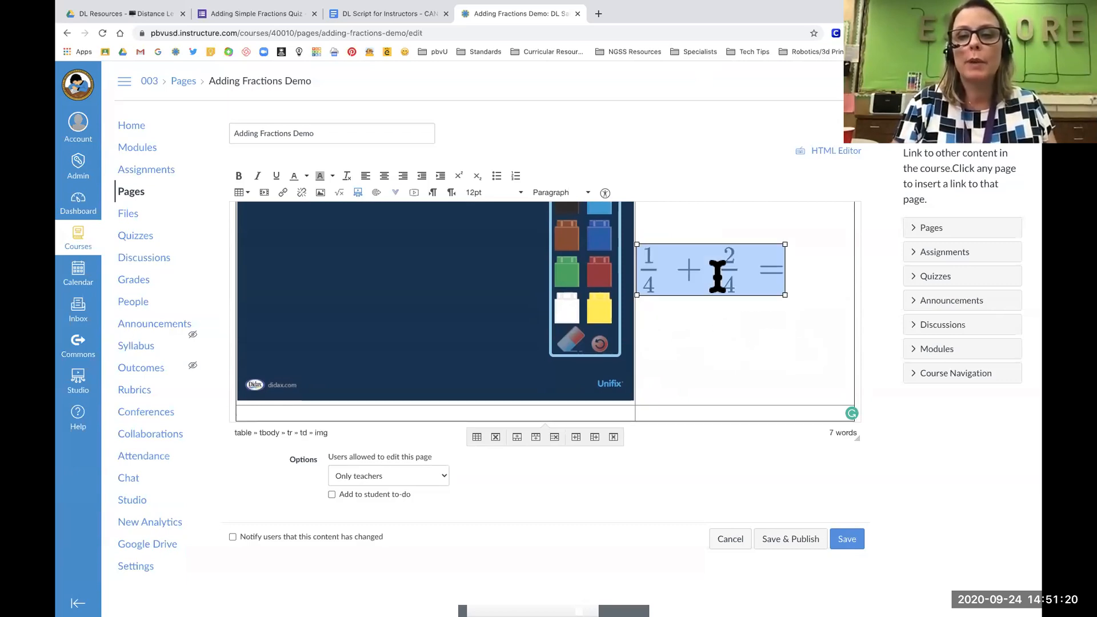
{"action": "left_click", "coordinate": [383, 175]}
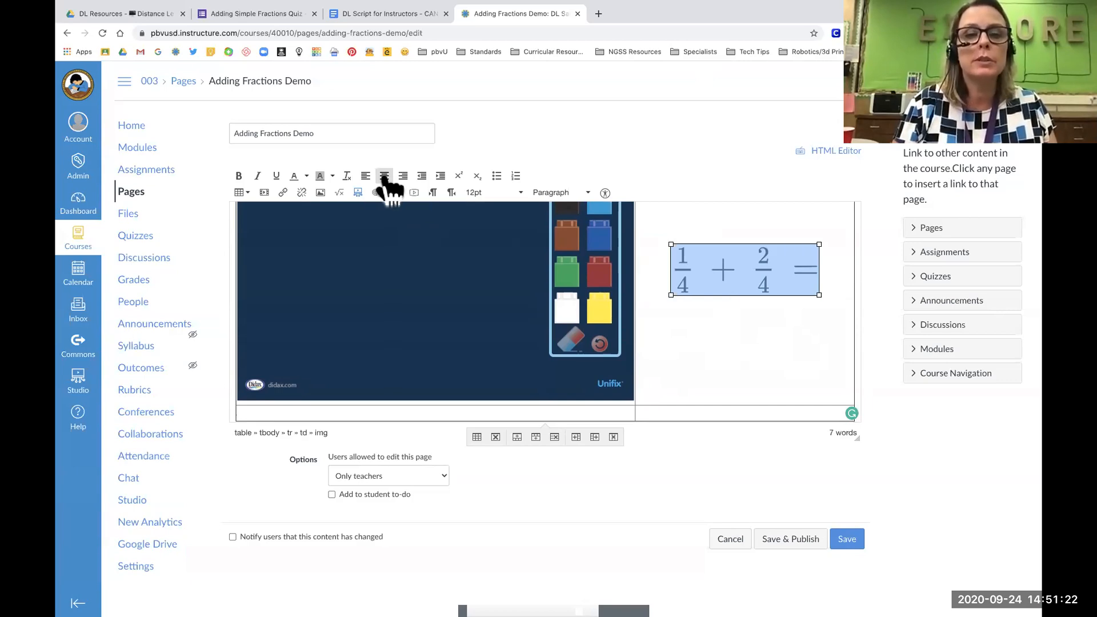
- Insert a link to the discussion "Math Talk: Adding Simple Fractions" in the table cell below the Unifix app
{"action": "left_click", "coordinate": [656, 355]}
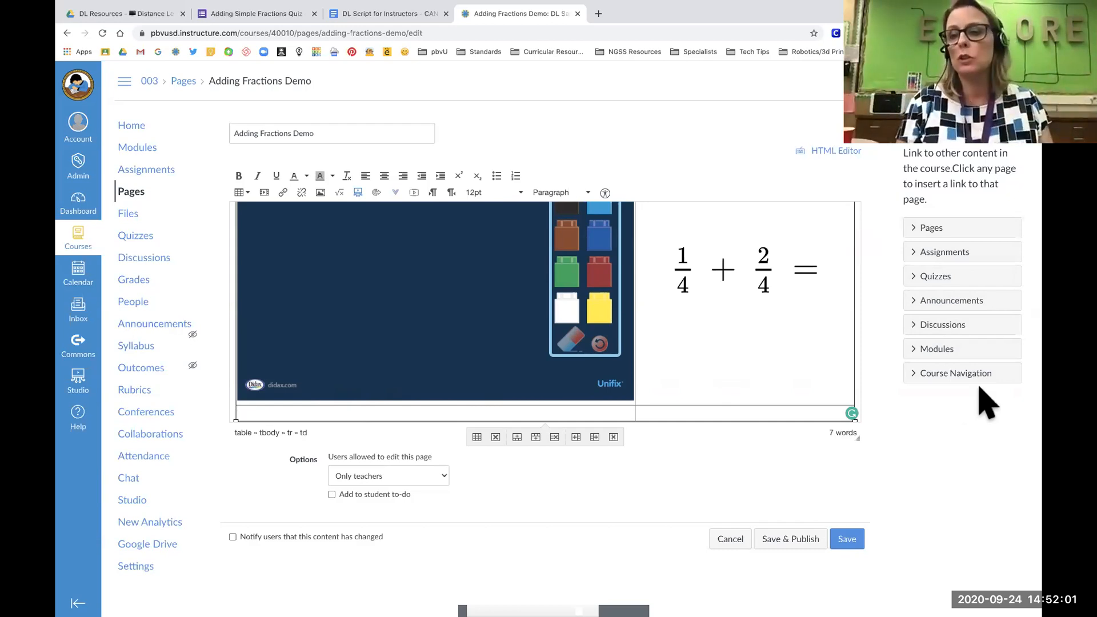
{"action": "left_click", "coordinate": [950, 325]}
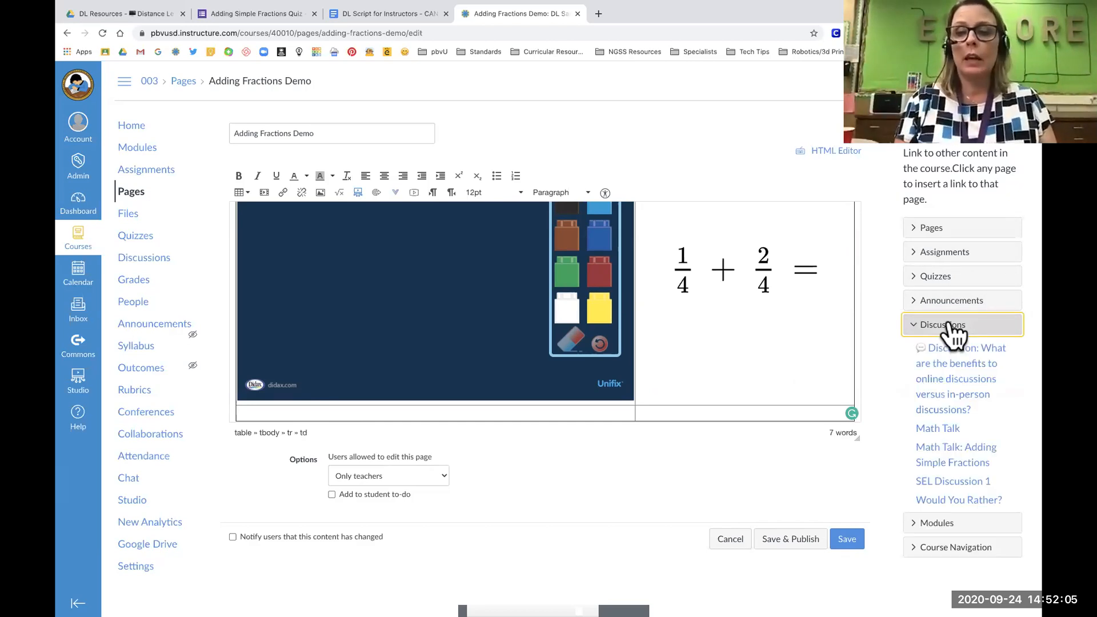
{"action": "left_click", "coordinate": [960, 454]}
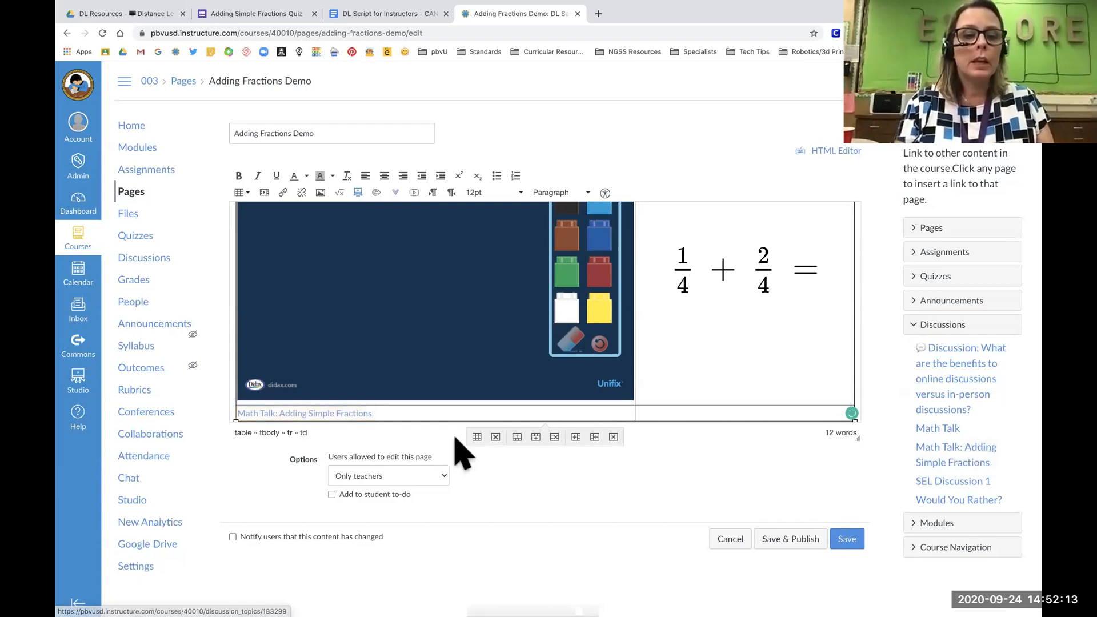
- Start inserting an image in the empty table cell beside the "Math Talk: Adding Simple Fractions" link
{"action": "scroll", "coordinate": [399, 415], "scroll_direction": "down", "scroll_amount": 1}
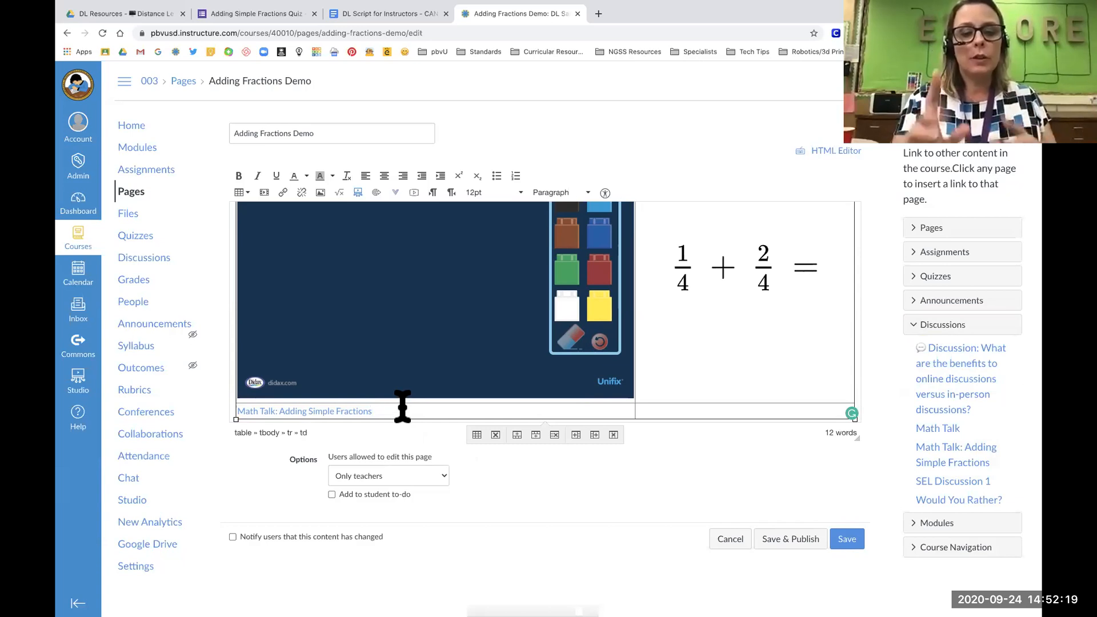
{"action": "left_click", "coordinate": [663, 410]}
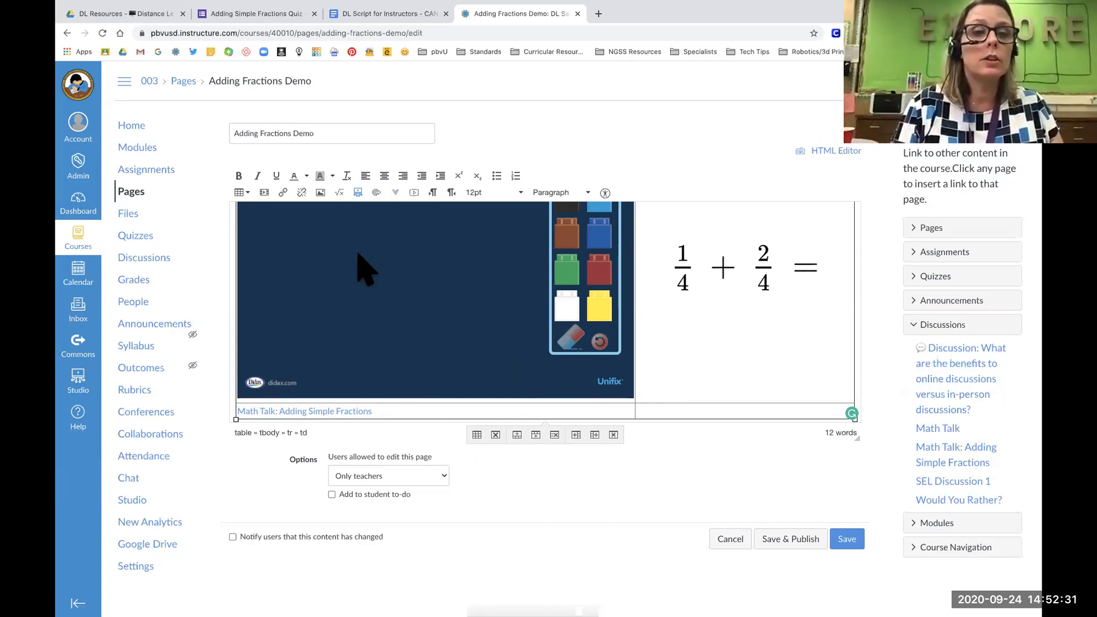
{"action": "left_click", "coordinate": [321, 193]}
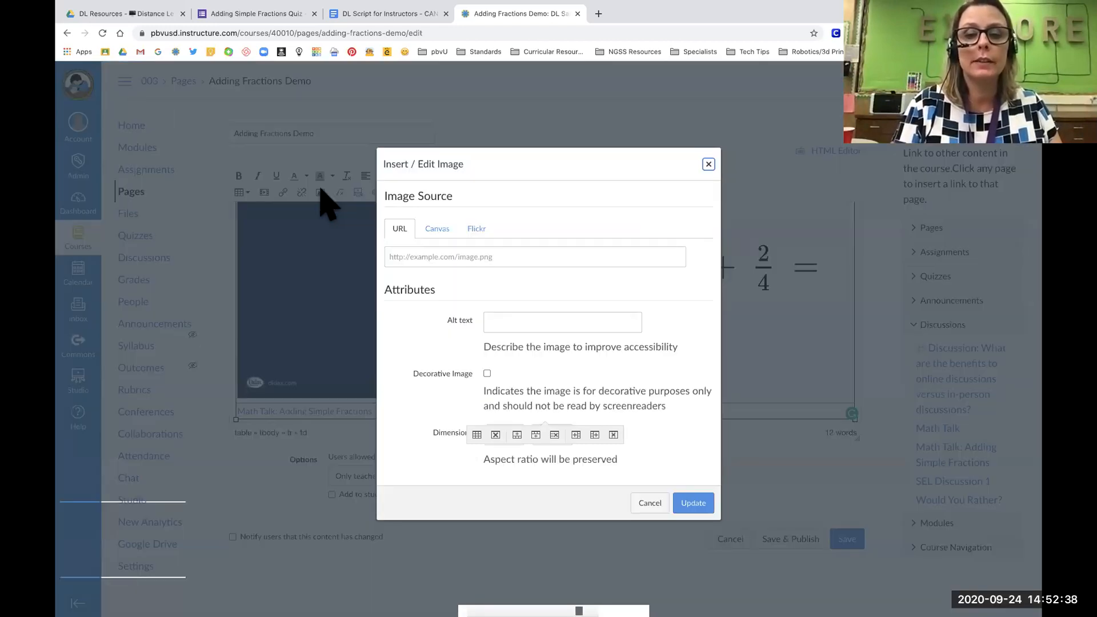
- Search Google Images for "discussion" in a new browser tab
{"action": "left_click", "coordinate": [598, 13]}
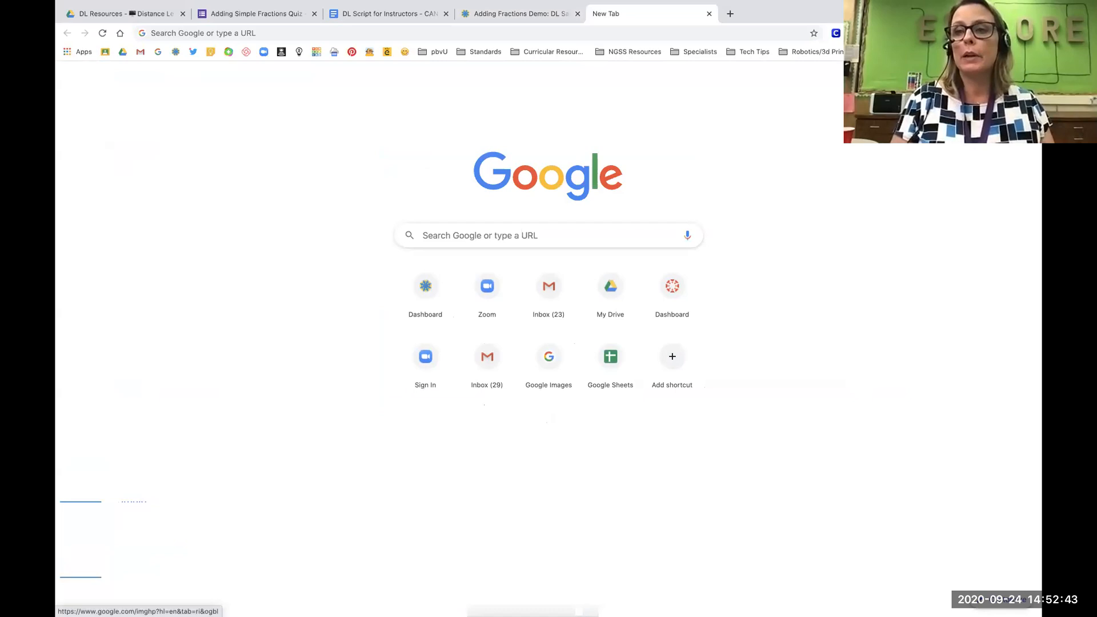
{"action": "left_click", "coordinate": [548, 357]}
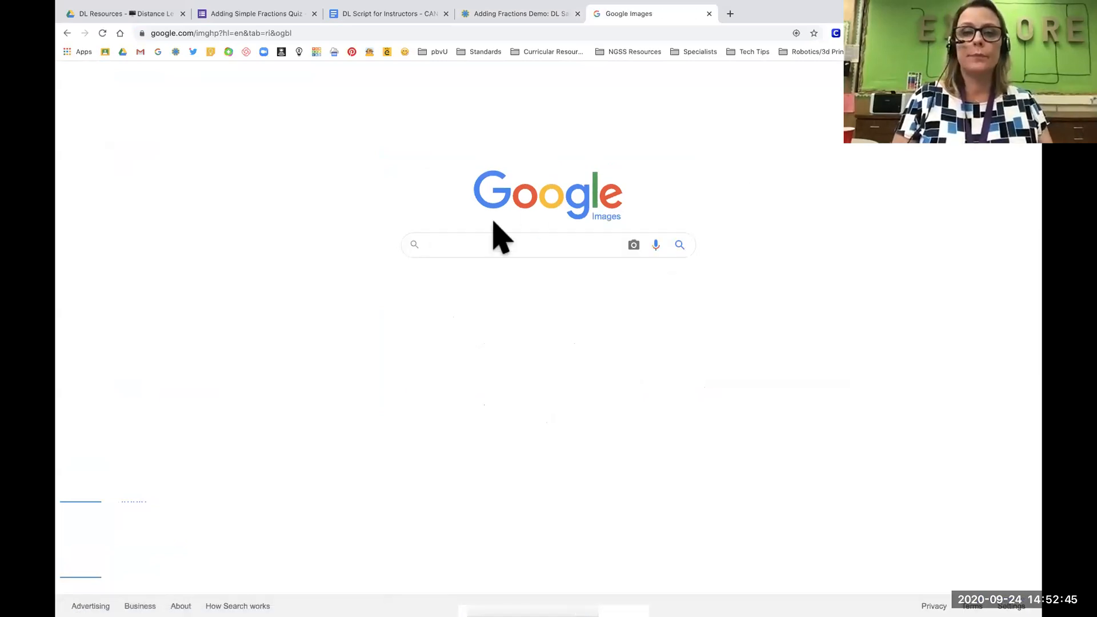
{"action": "left_click", "coordinate": [470, 243]}
{"action": "type", "text": "discussion"}
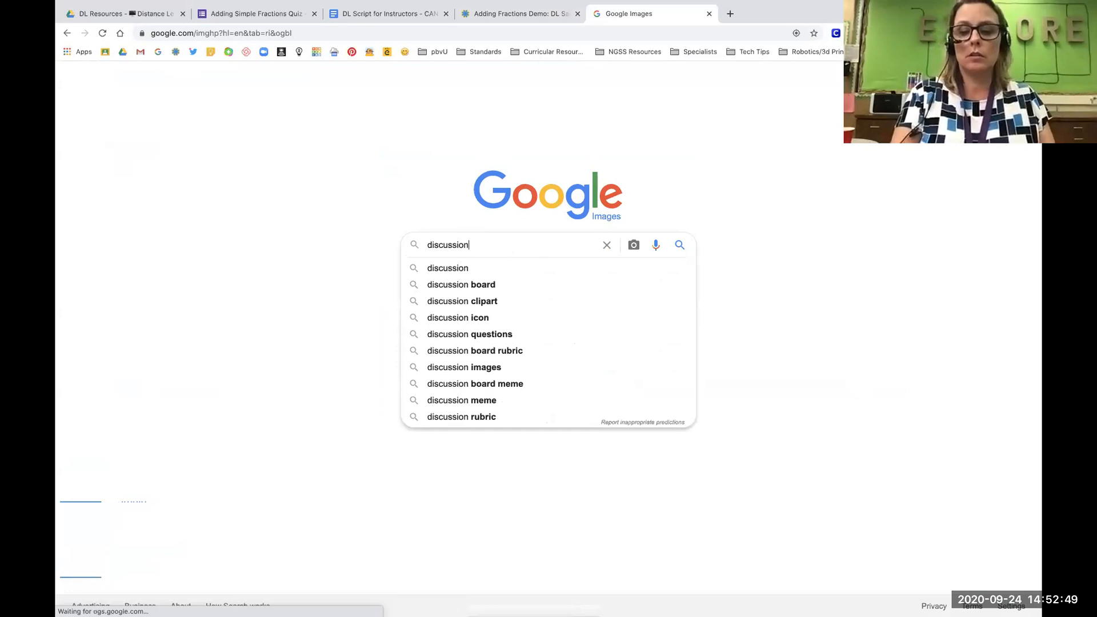
{"action": "key", "text": "Return"}
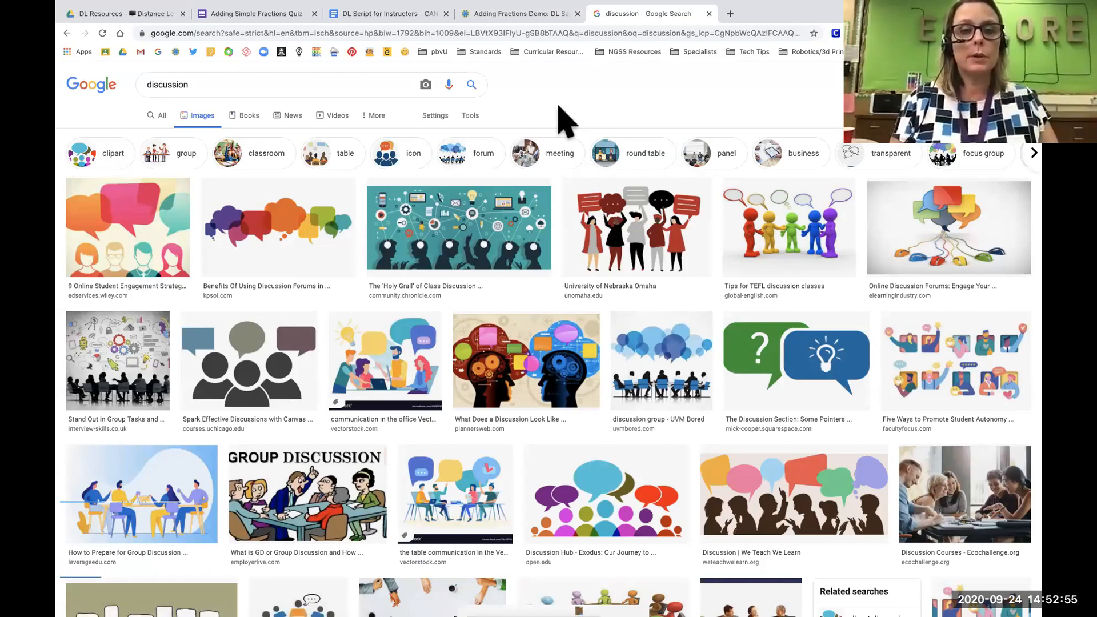
- Filter the image results by usage rights to Creative Commons licenses
{"action": "left_click", "coordinate": [476, 116]}
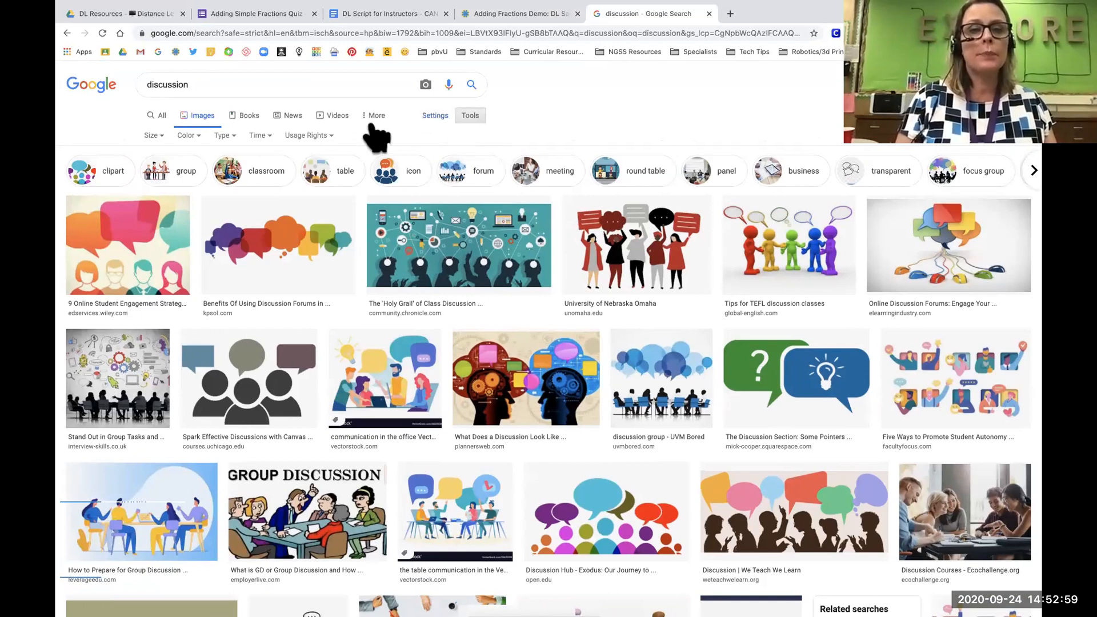
{"action": "left_click", "coordinate": [331, 137]}
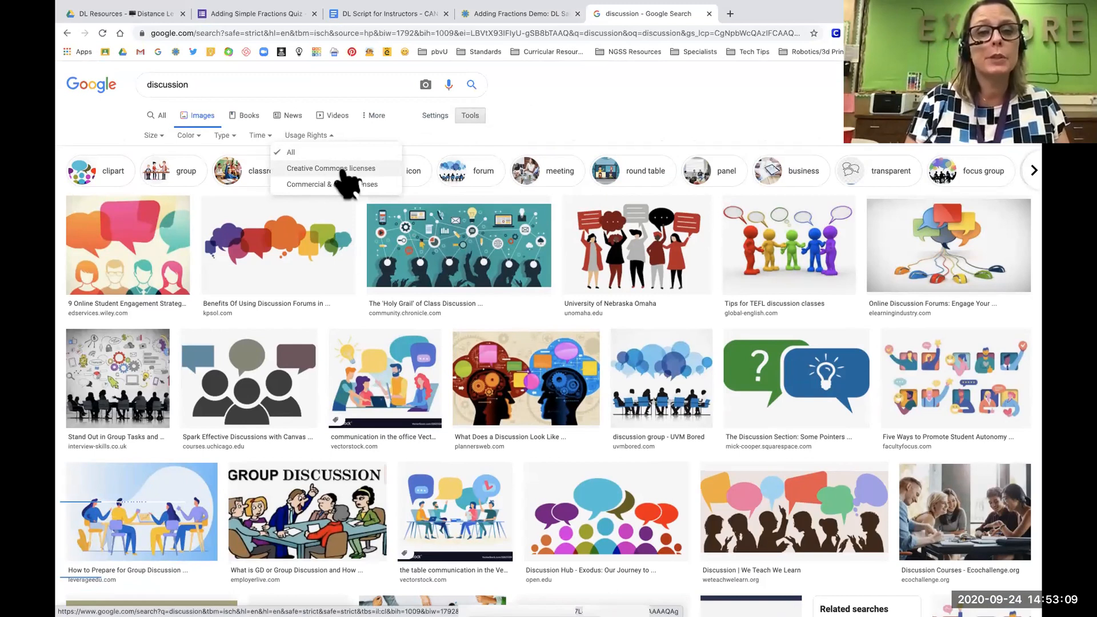
{"action": "left_click", "coordinate": [341, 170]}
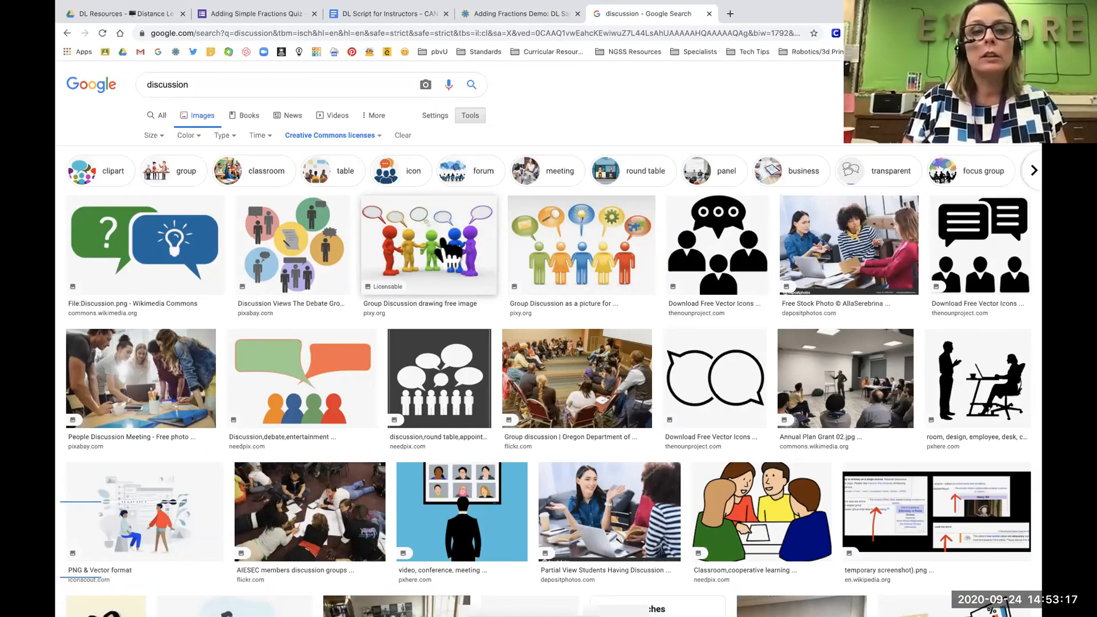
- Copy the image address of the pixy.org "Group Discussion drawing free image" with the coloured figures
{"action": "left_click", "coordinate": [439, 251]}
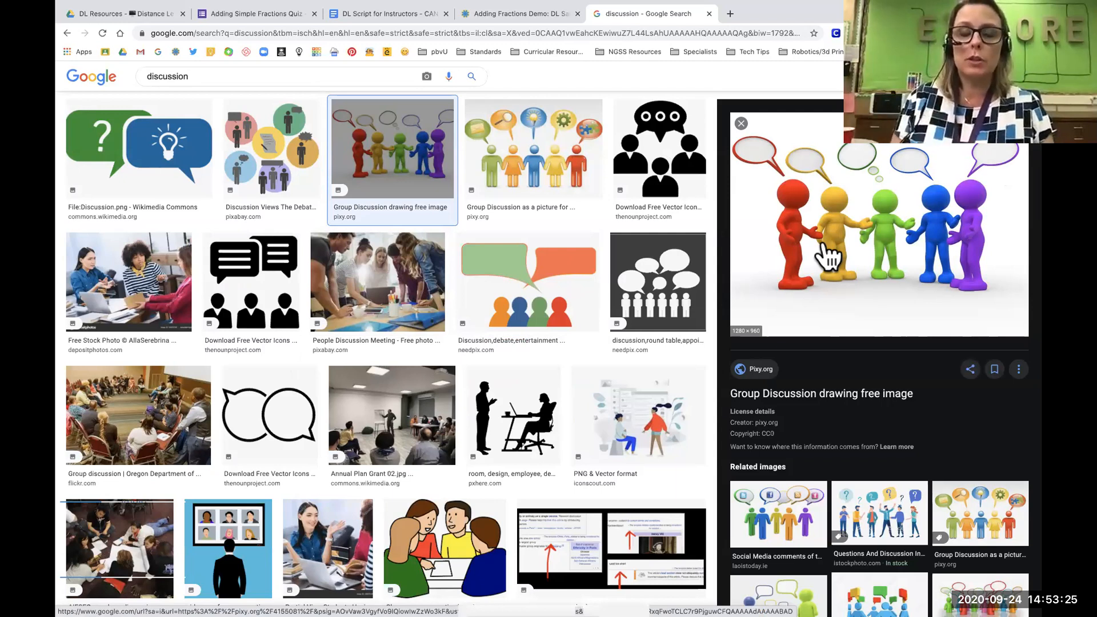
{"action": "right_click", "coordinate": [868, 240]}
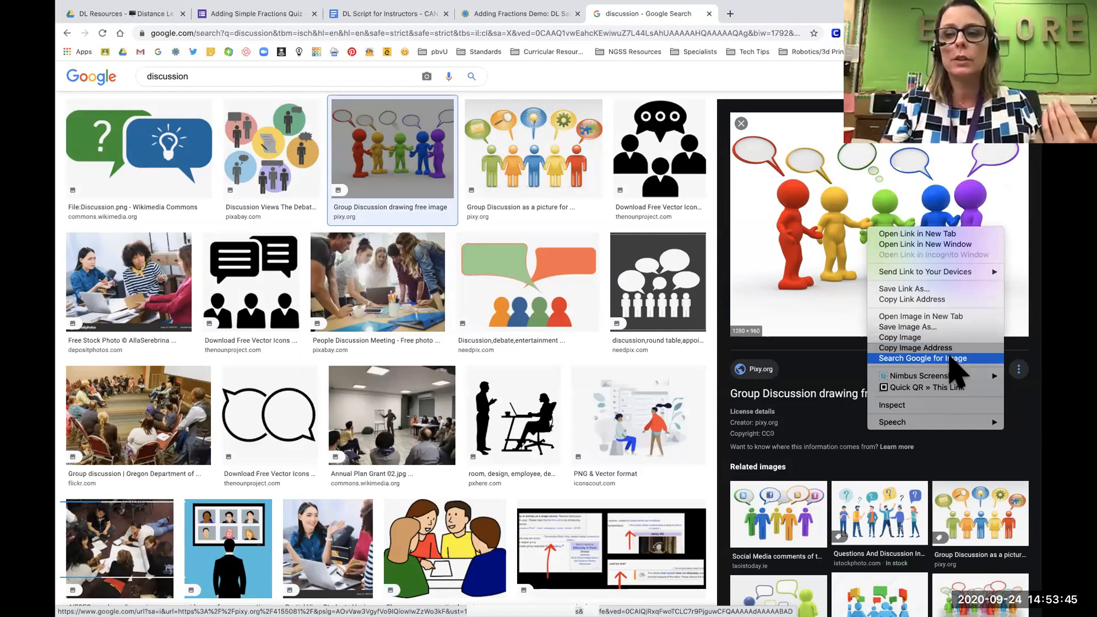
{"action": "left_click", "coordinate": [948, 348]}
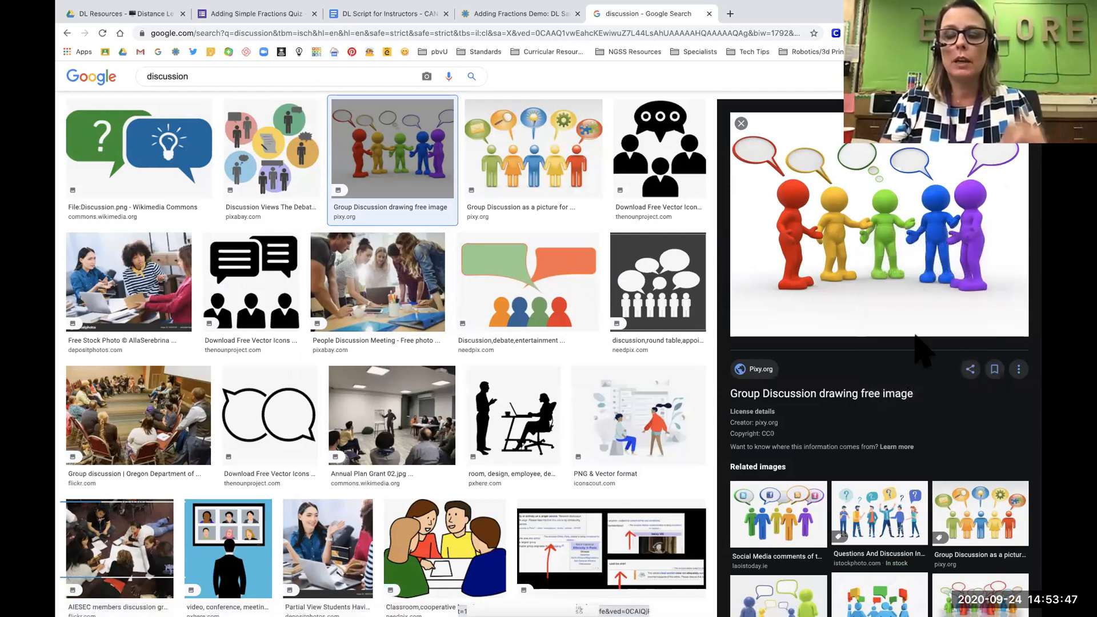
- Return to the Canvas page and insert the discussion picture from its copied image URL
{"action": "left_click", "coordinate": [495, 15]}
{"action": "left_click", "coordinate": [471, 257]}
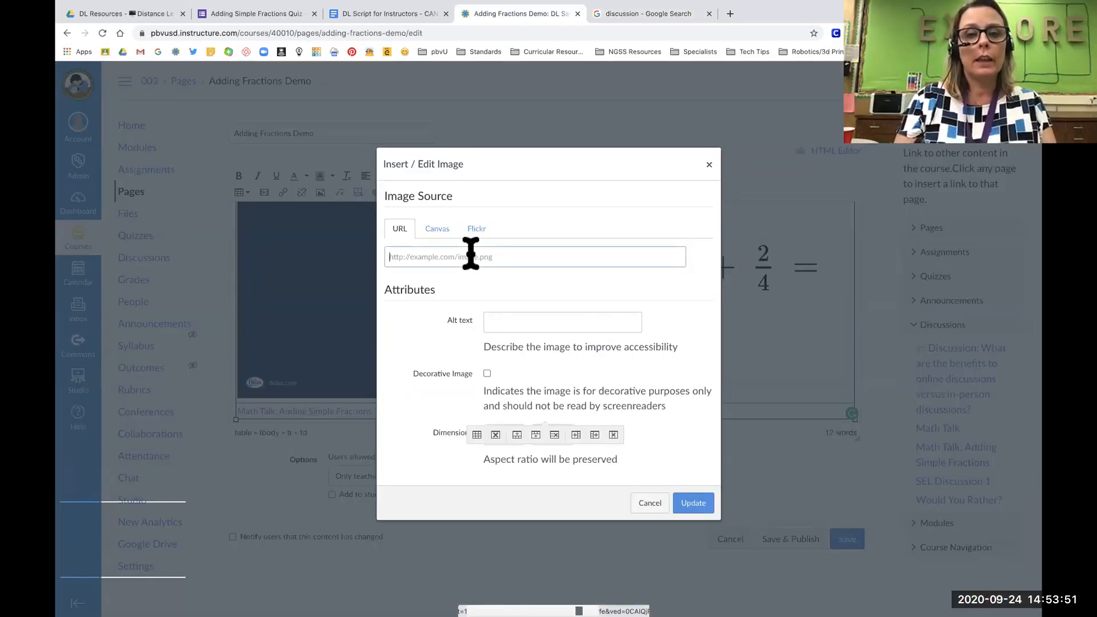
{"action": "key", "text": "ctrl+v"}
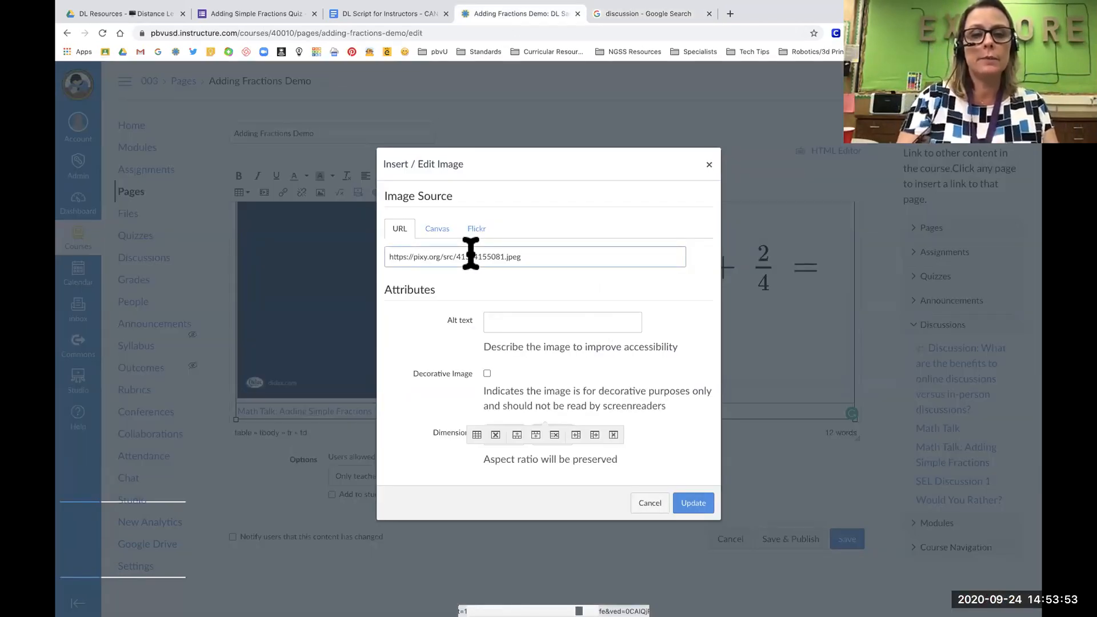
{"action": "left_click", "coordinate": [698, 506]}
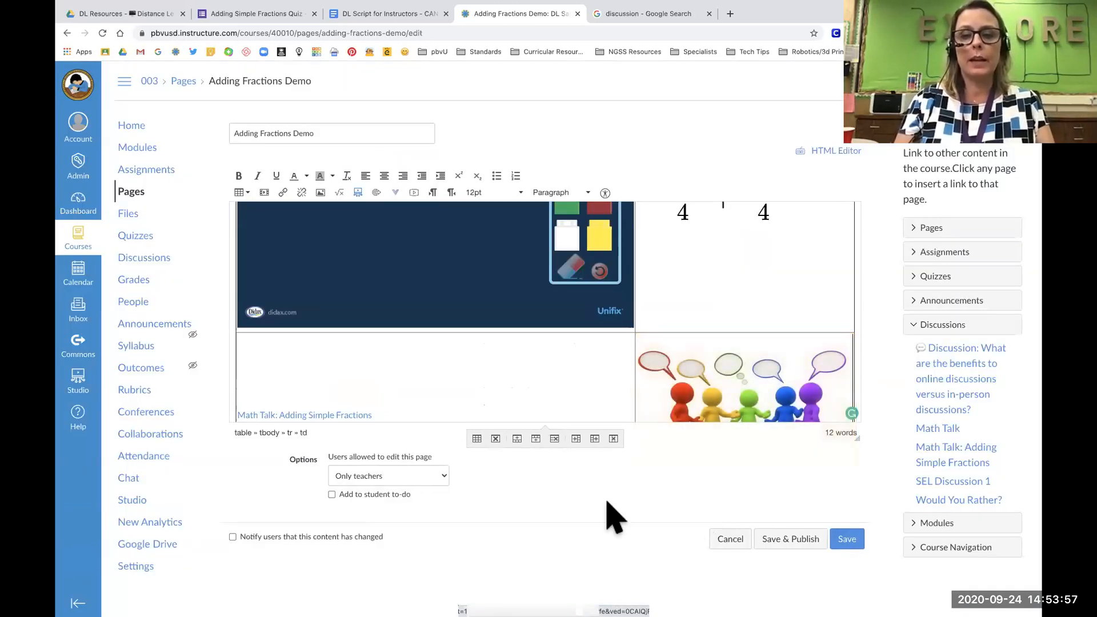
- Insert a new table row below the row with the Math Talk discussion link
{"action": "scroll", "coordinate": [572, 371], "scroll_direction": "down", "scroll_amount": 2}
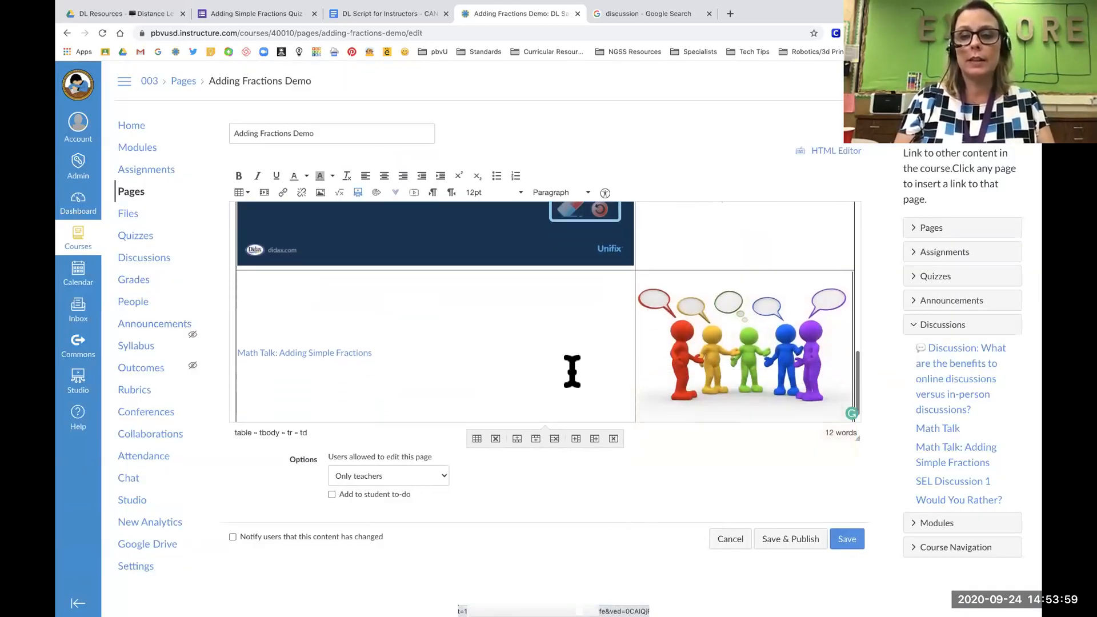
{"action": "scroll", "coordinate": [572, 372], "scroll_direction": "down", "scroll_amount": 1}
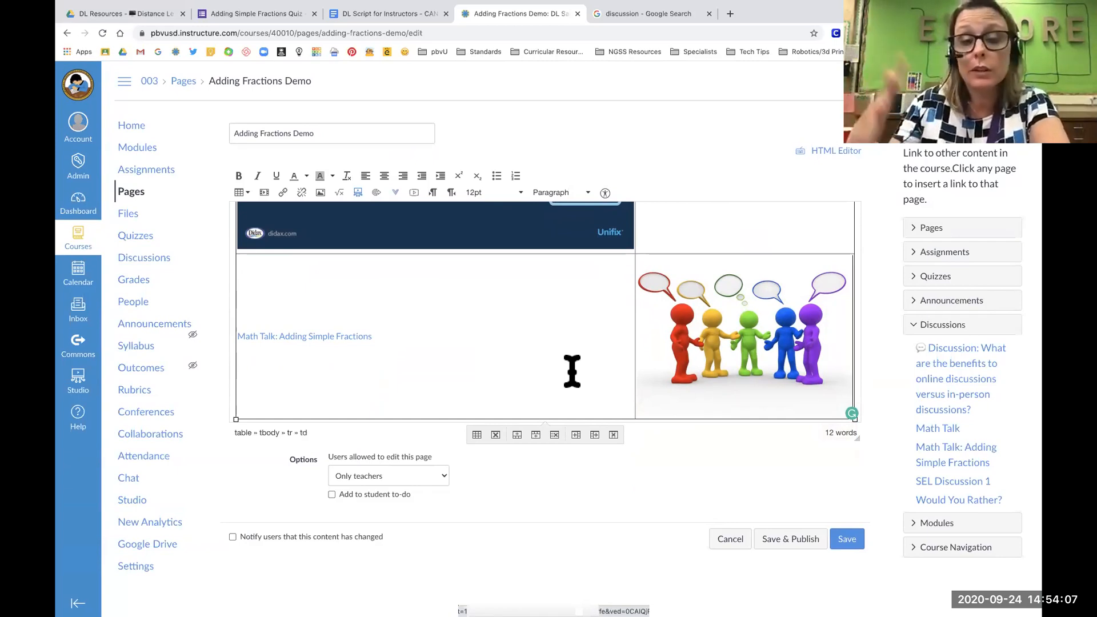
{"action": "left_click", "coordinate": [575, 376]}
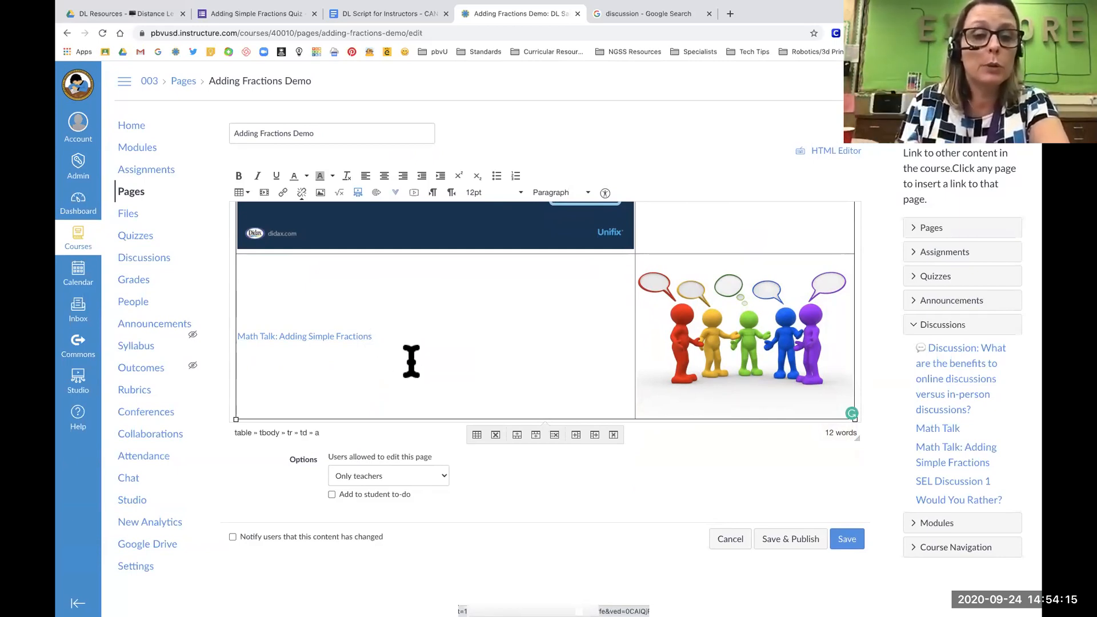
{"action": "left_click", "coordinate": [248, 195]}
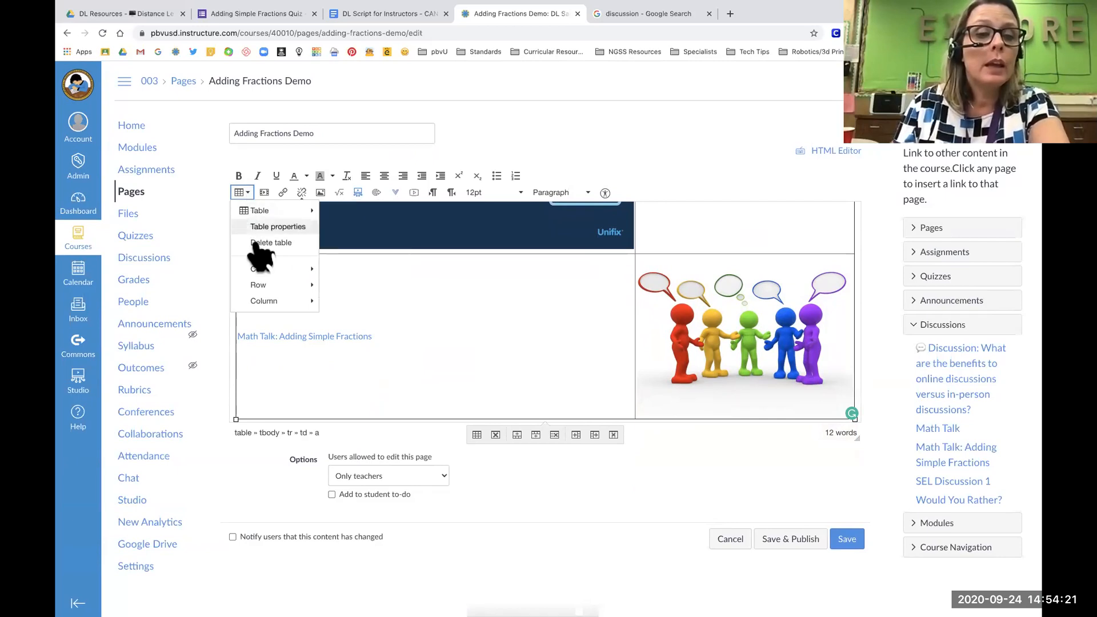
{"action": "mouse_move", "coordinate": [271, 287]}
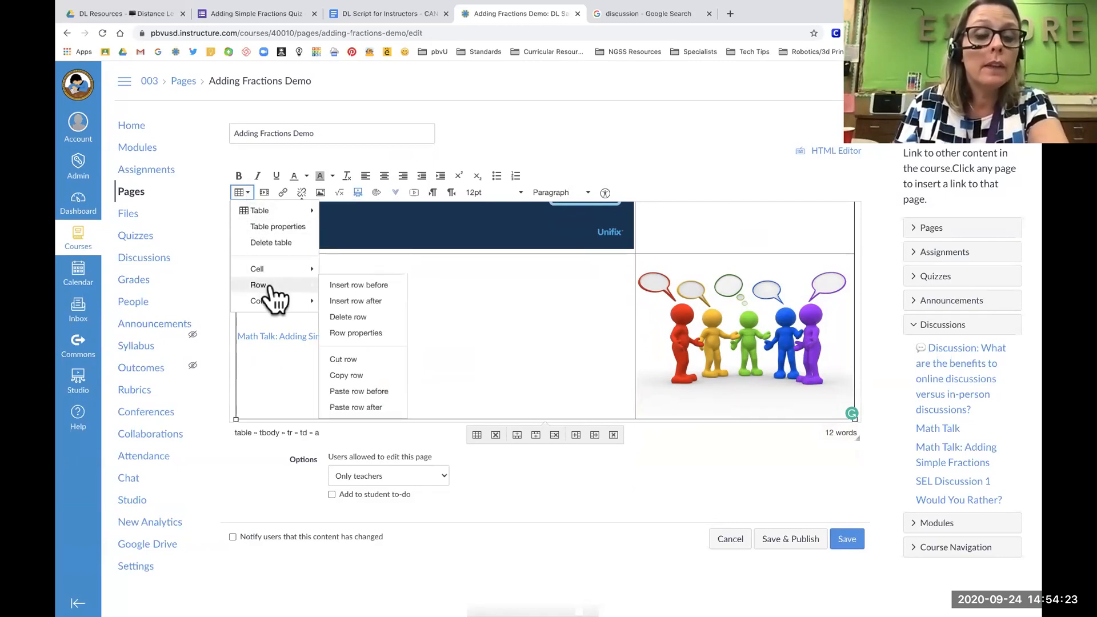
{"action": "left_click", "coordinate": [356, 300]}
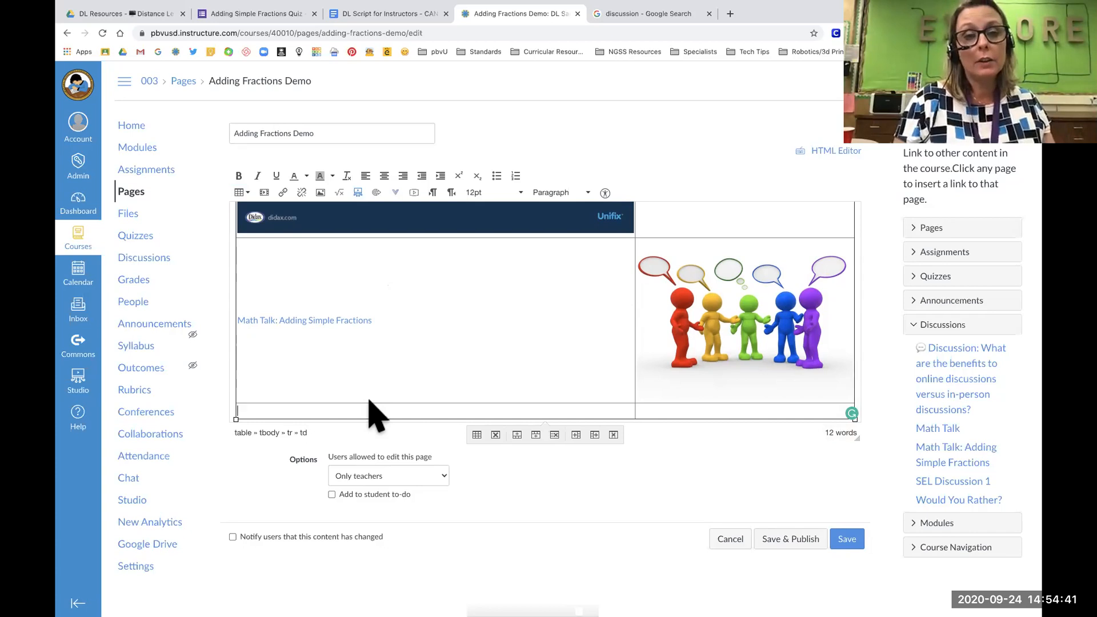
- Record a webcam media comment of about 10 seconds and save it into the new row's first cell
{"action": "left_click", "coordinate": [414, 193]}
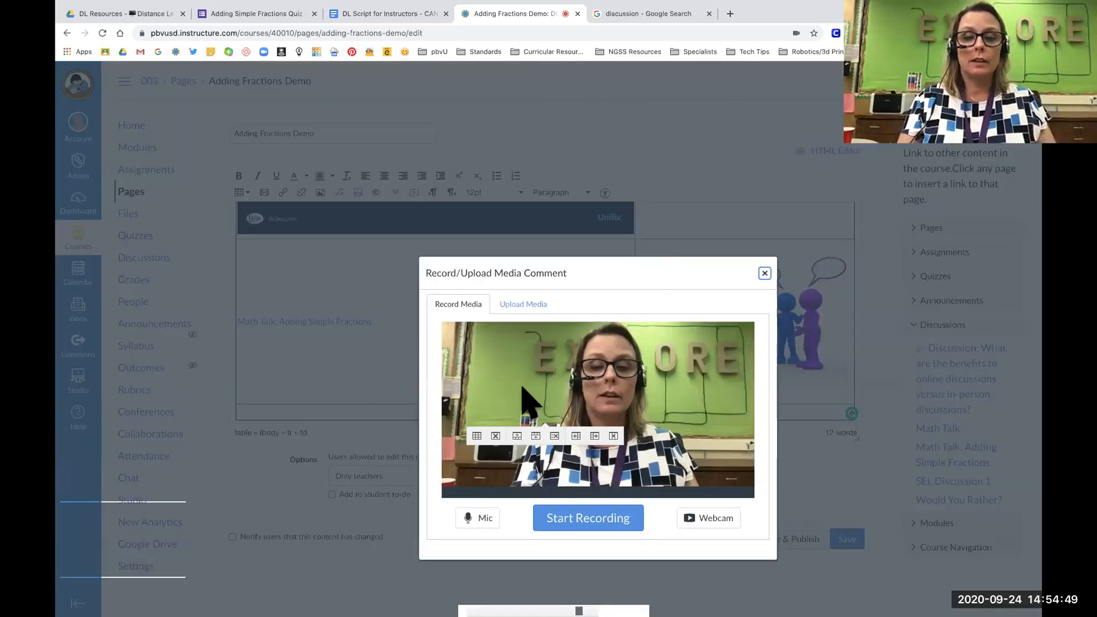
{"action": "left_click", "coordinate": [597, 515]}
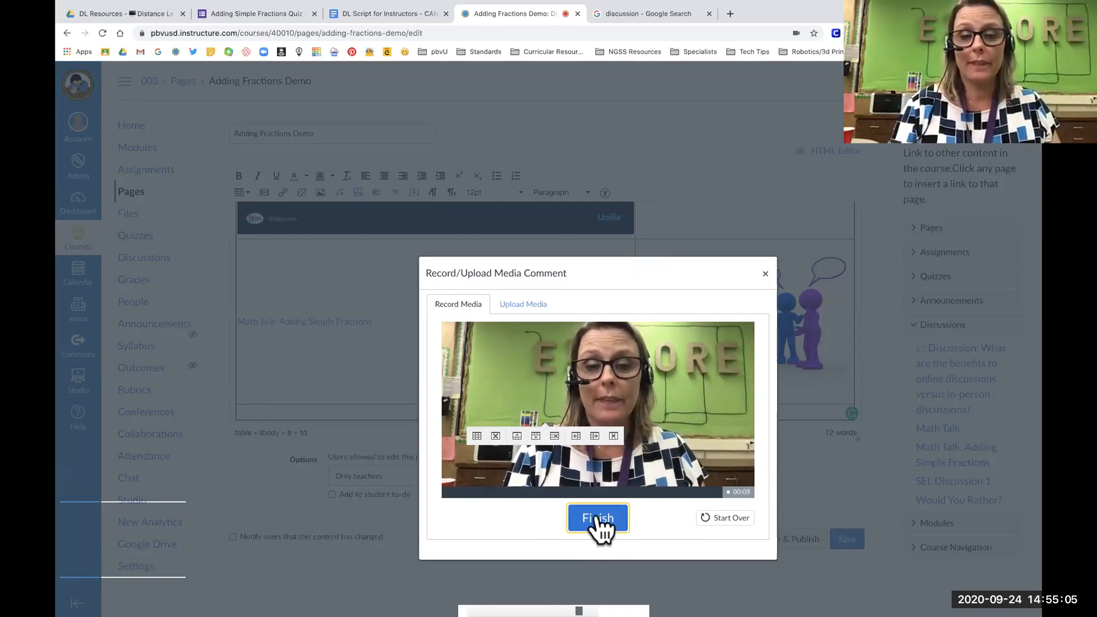
{"action": "left_click", "coordinate": [597, 517]}
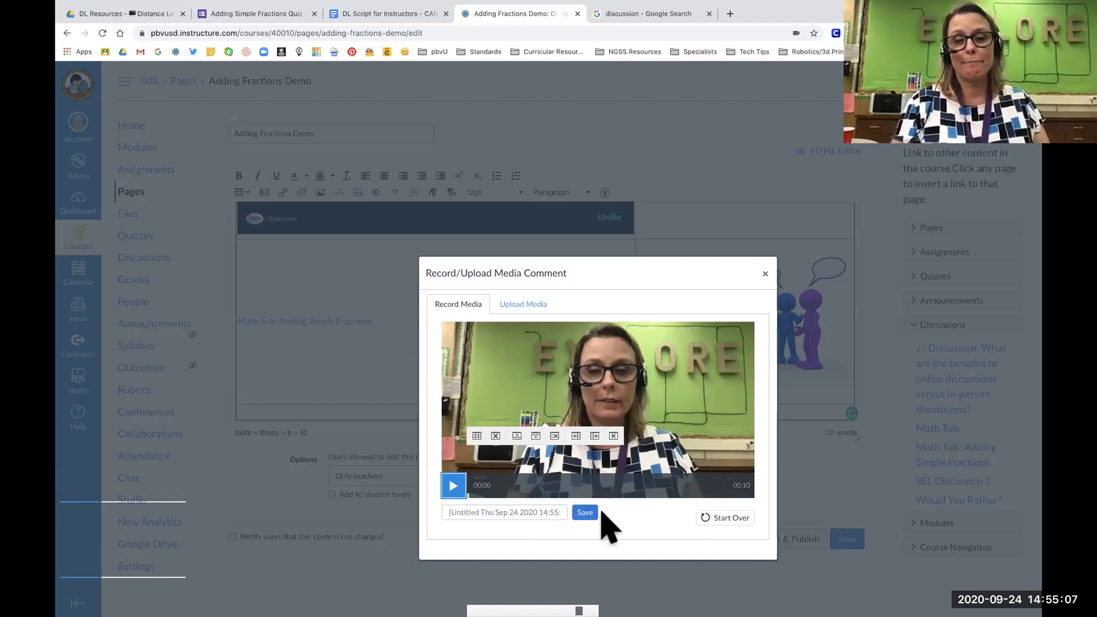
{"action": "left_click", "coordinate": [585, 513]}
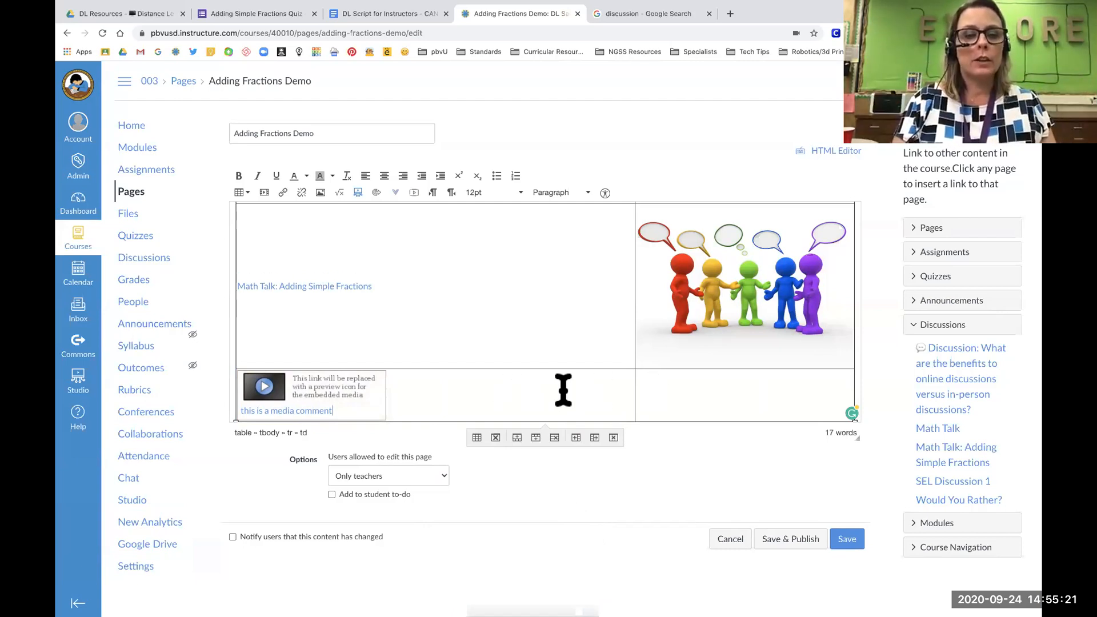
- Switch to the Adding Simple Fractions Quiz in Google Forms and copy its HTML embed code at 640 by 790 px
{"action": "left_click", "coordinate": [674, 384]}
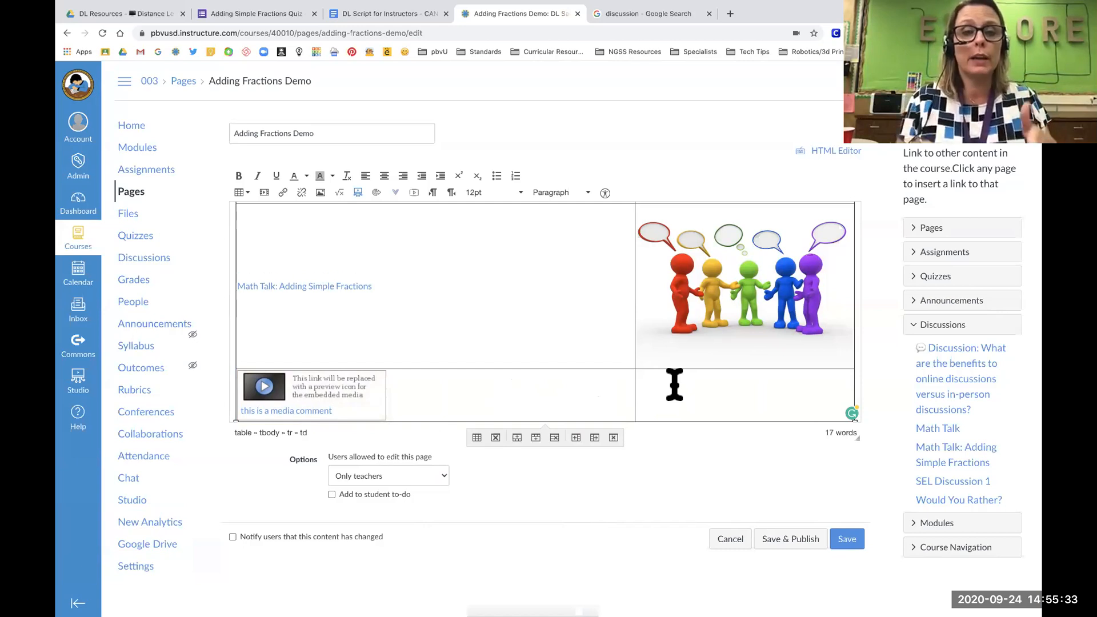
{"action": "left_click", "coordinate": [675, 384]}
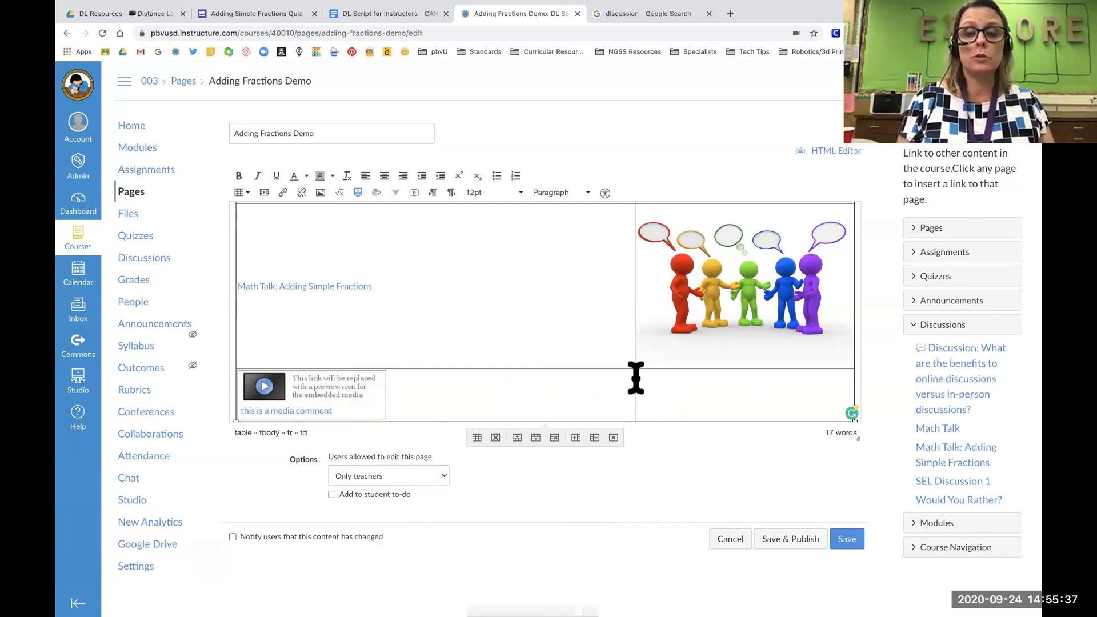
{"action": "left_click", "coordinate": [261, 14]}
{"action": "left_click", "coordinate": [695, 105]}
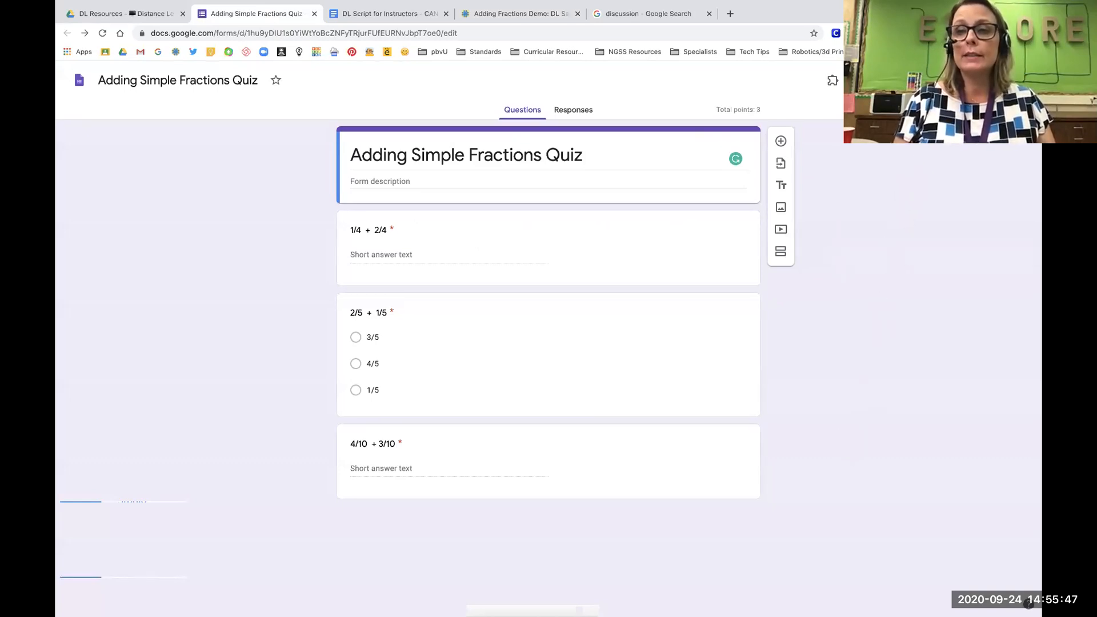
{"action": "left_click", "coordinate": [955, 80]}
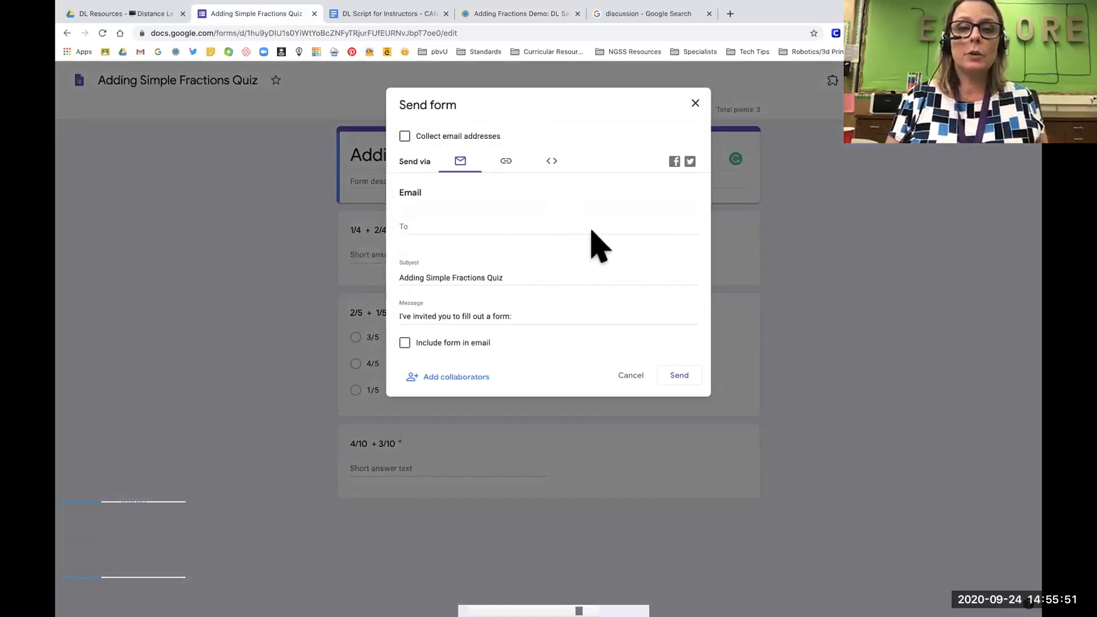
{"action": "left_click", "coordinate": [553, 162]}
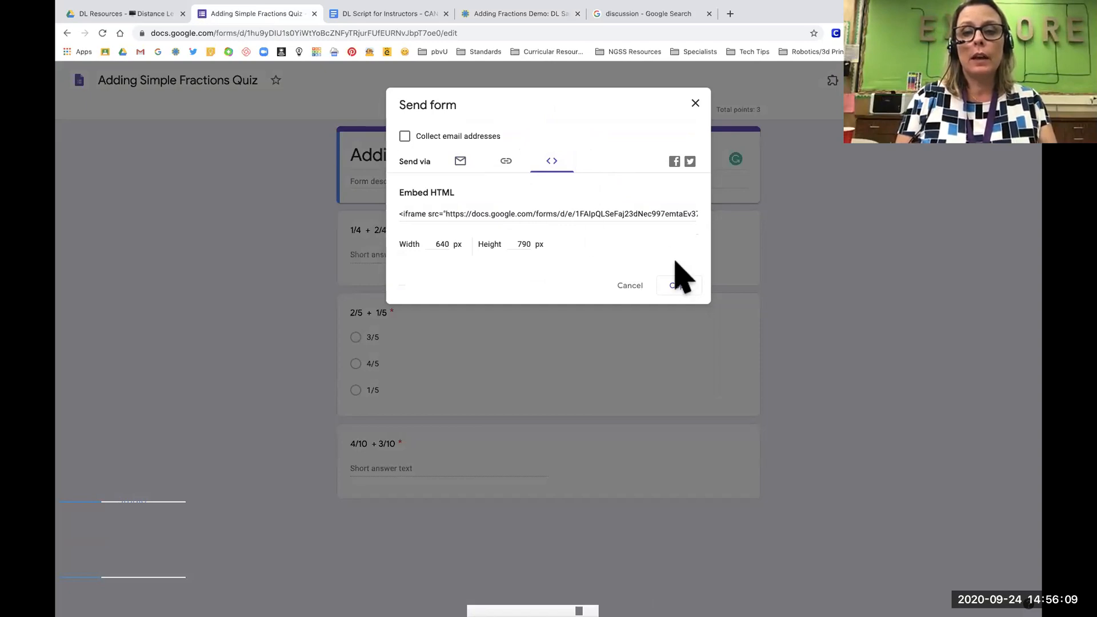
{"action": "left_click", "coordinate": [683, 286]}
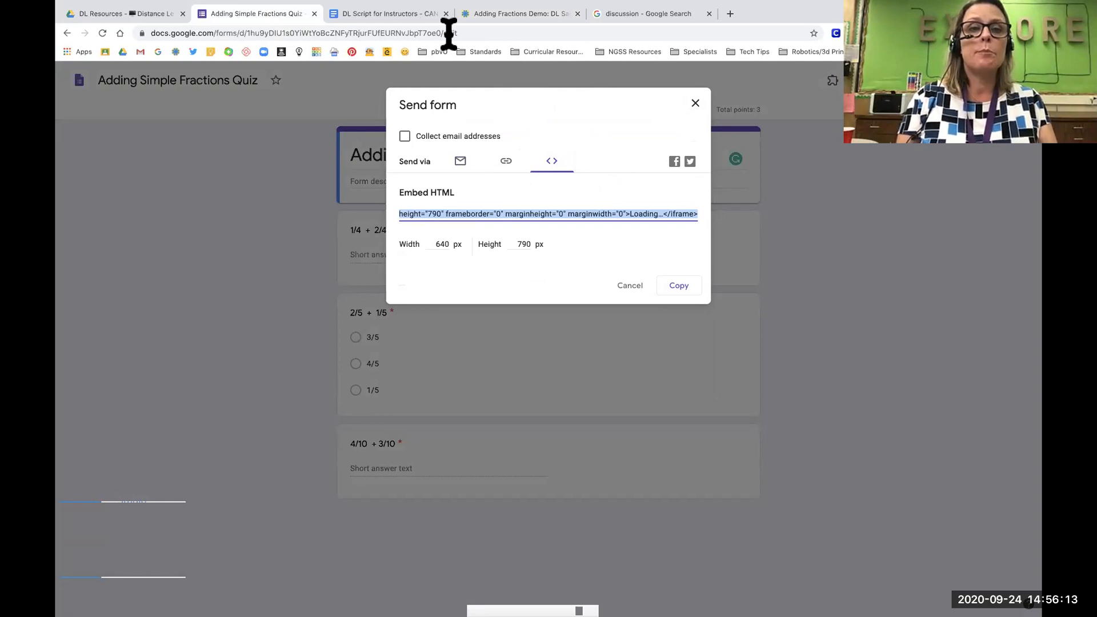
- Return to the Canvas page and embed the copied quiz code in the empty cell beside the media comment
{"action": "left_click", "coordinate": [502, 13]}
{"action": "left_click", "coordinate": [697, 394]}
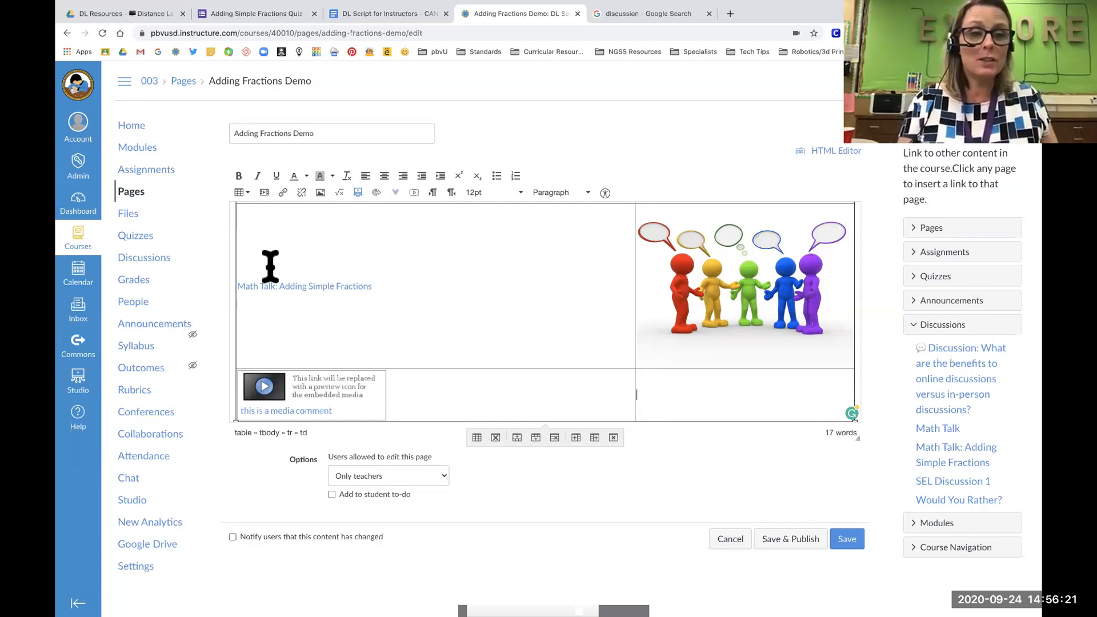
{"action": "left_click", "coordinate": [264, 195]}
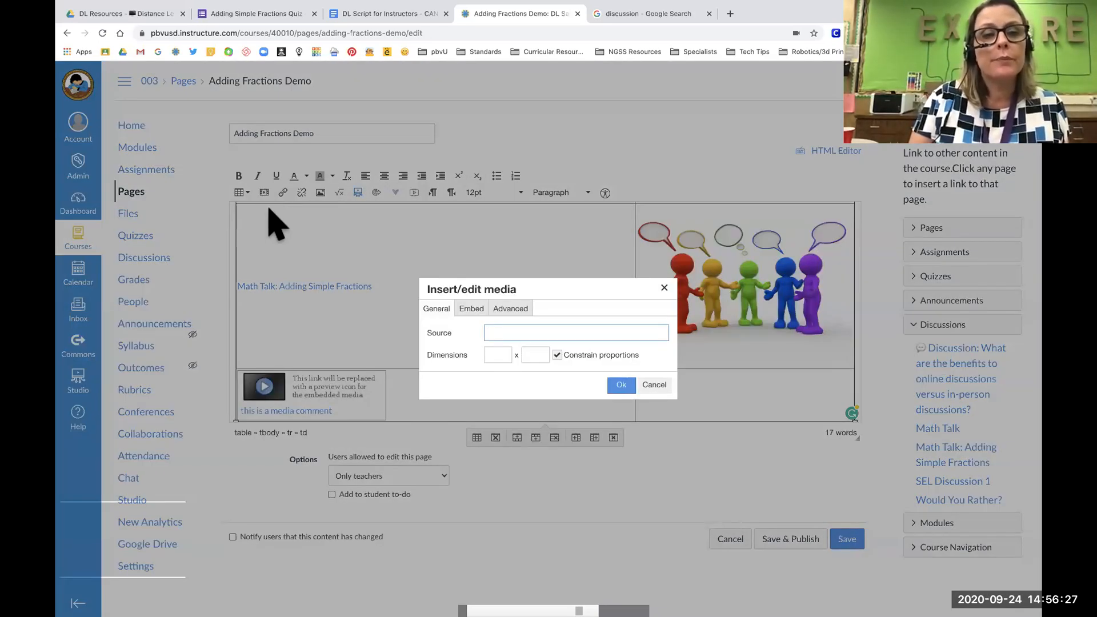
{"action": "left_click", "coordinate": [470, 312]}
{"action": "left_click", "coordinate": [454, 352]}
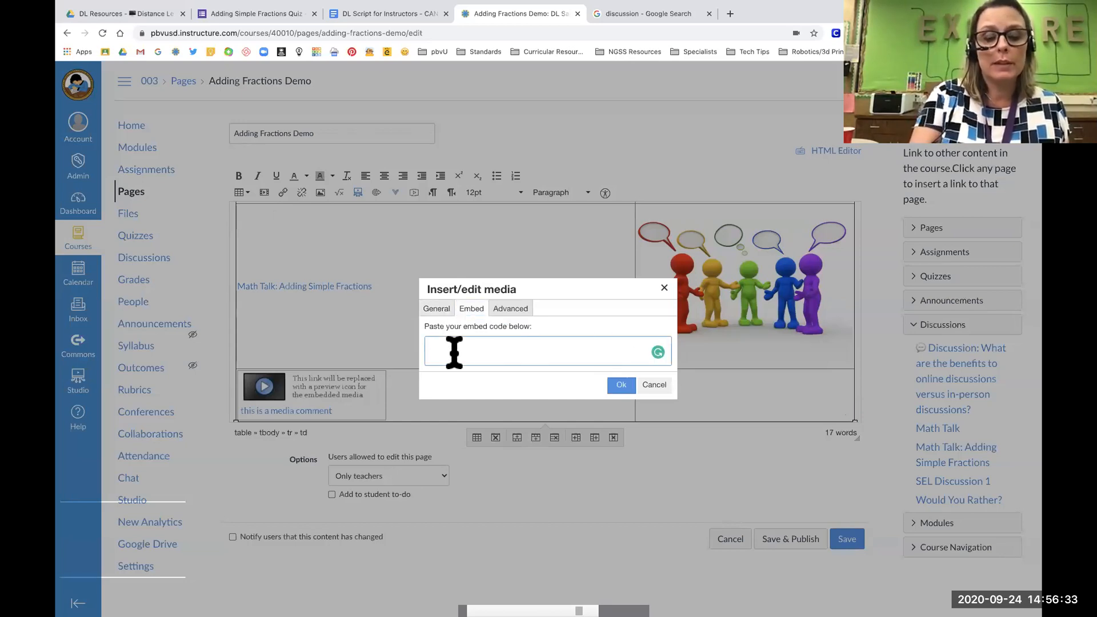
{"action": "key", "text": "ctrl+v"}
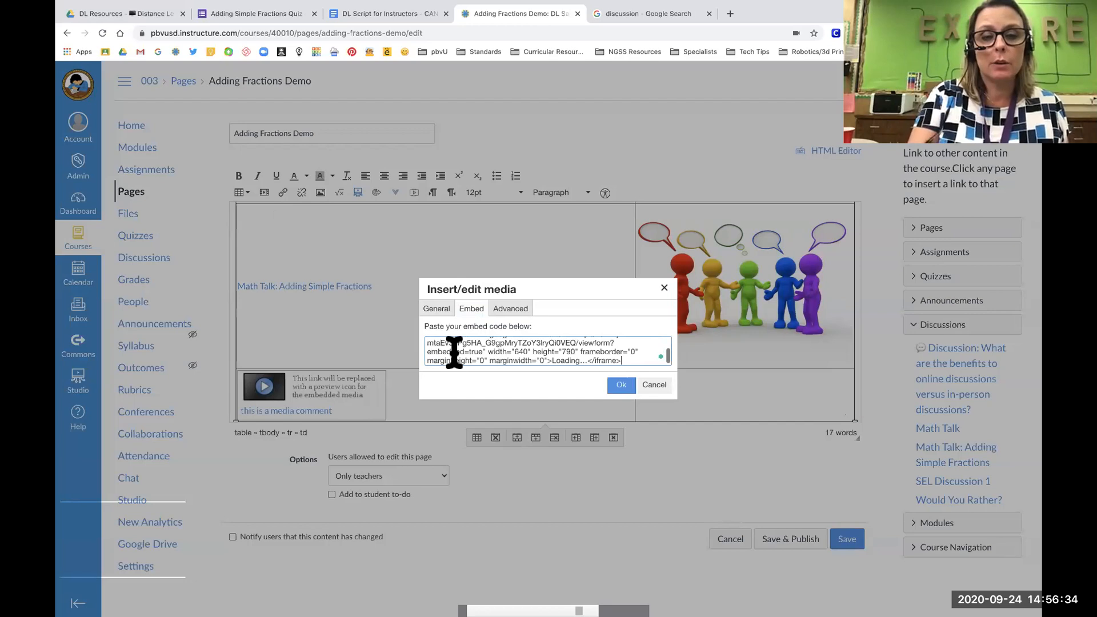
{"action": "left_click", "coordinate": [620, 386]}
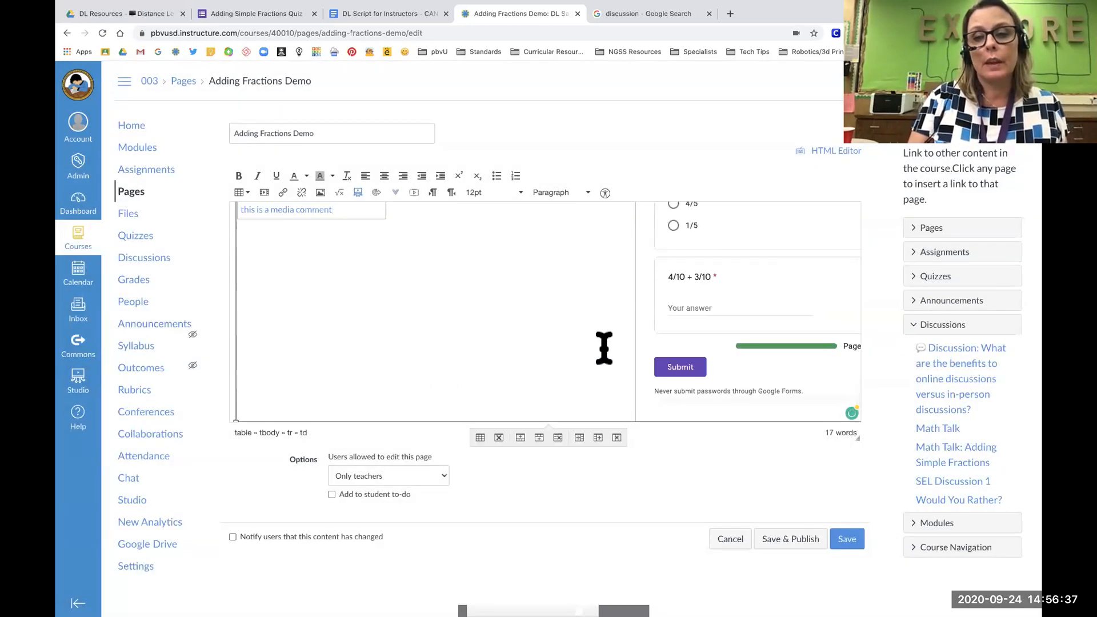
{"action": "scroll", "coordinate": [604, 348], "scroll_direction": "up", "scroll_amount": 5}
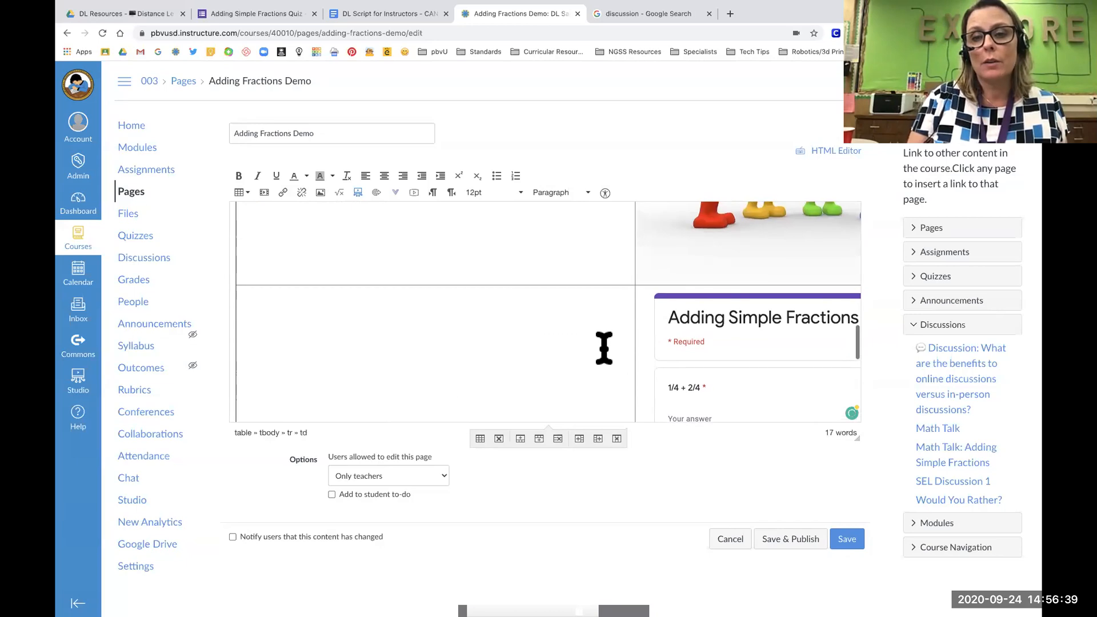
{"action": "scroll", "coordinate": [603, 348], "scroll_direction": "down", "scroll_amount": 10}
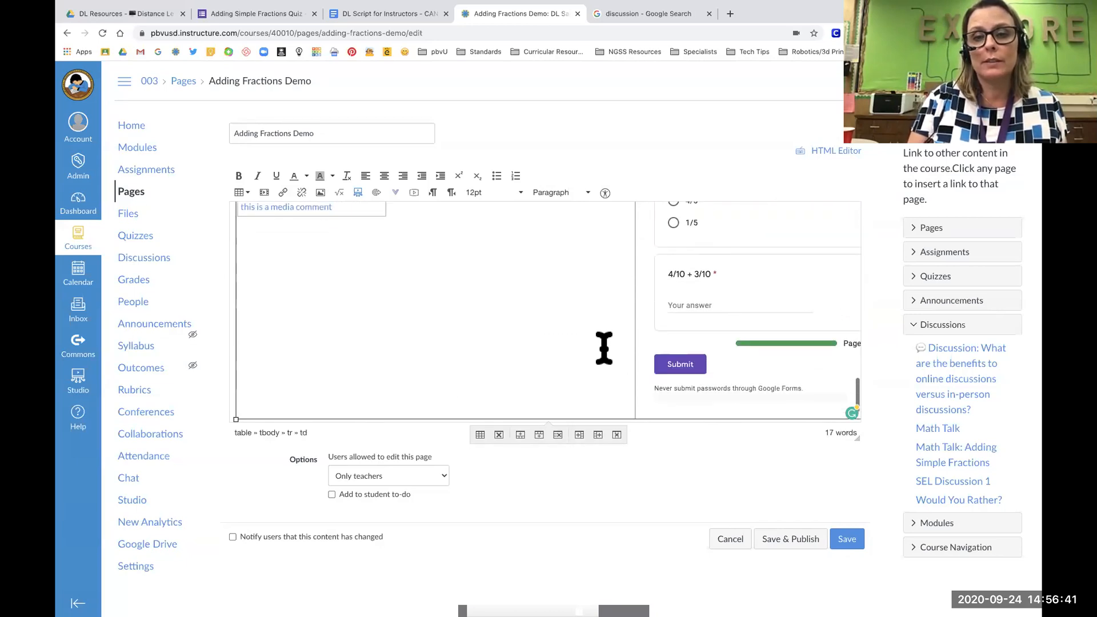
- Save the Adding Fractions Demo page and review its content from the video to the embedded quiz
{"action": "left_click", "coordinate": [845, 539]}
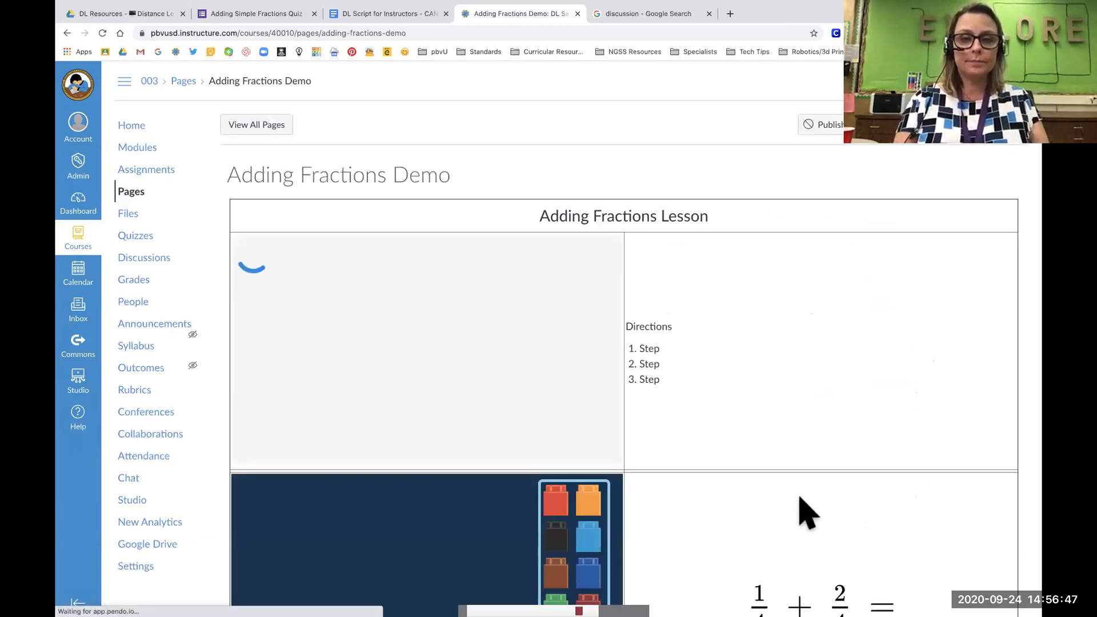
{"action": "scroll", "coordinate": [800, 497], "scroll_direction": "down", "scroll_amount": 6}
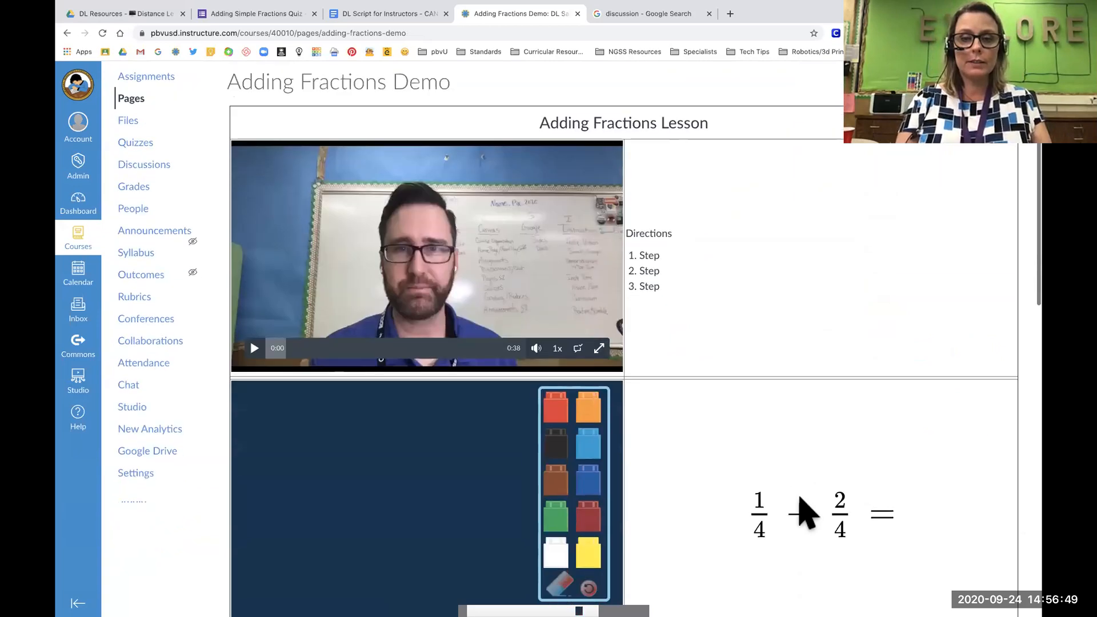
{"action": "scroll", "coordinate": [806, 512], "scroll_direction": "down", "scroll_amount": 6}
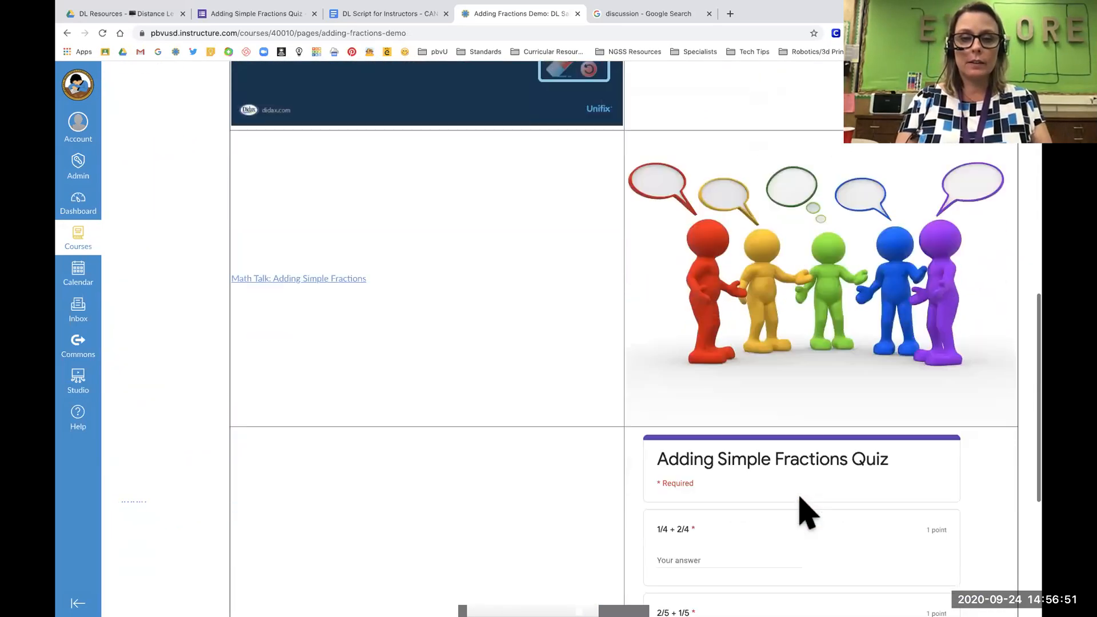
{"action": "scroll", "coordinate": [807, 512], "scroll_direction": "down", "scroll_amount": 5}
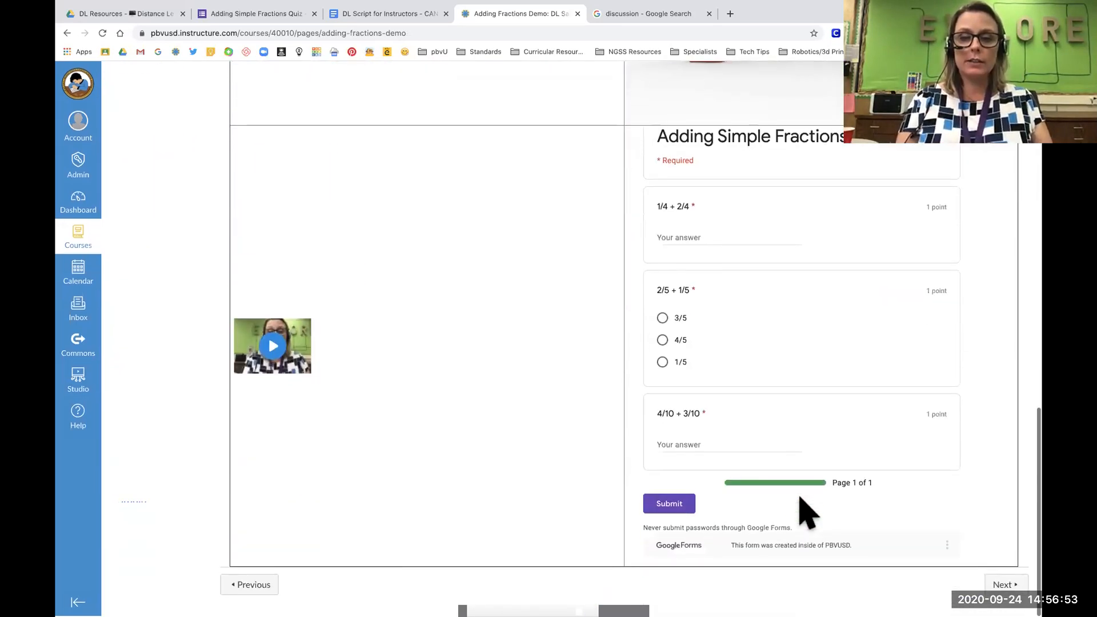
{"action": "scroll", "coordinate": [806, 511], "scroll_direction": "up", "scroll_amount": 3}
{"action": "scroll", "coordinate": [806, 511], "scroll_direction": "up", "scroll_amount": 13}
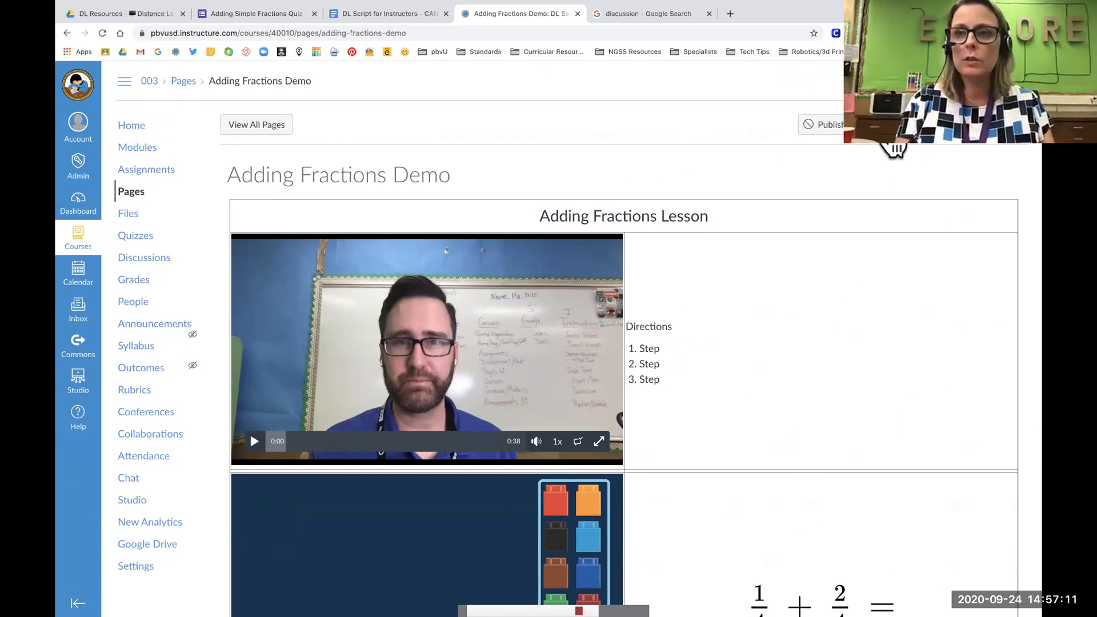
- Reopen the Adding Fractions Demo page for editing and set the lesson table's border to 0
{"action": "left_click", "coordinate": [887, 131]}
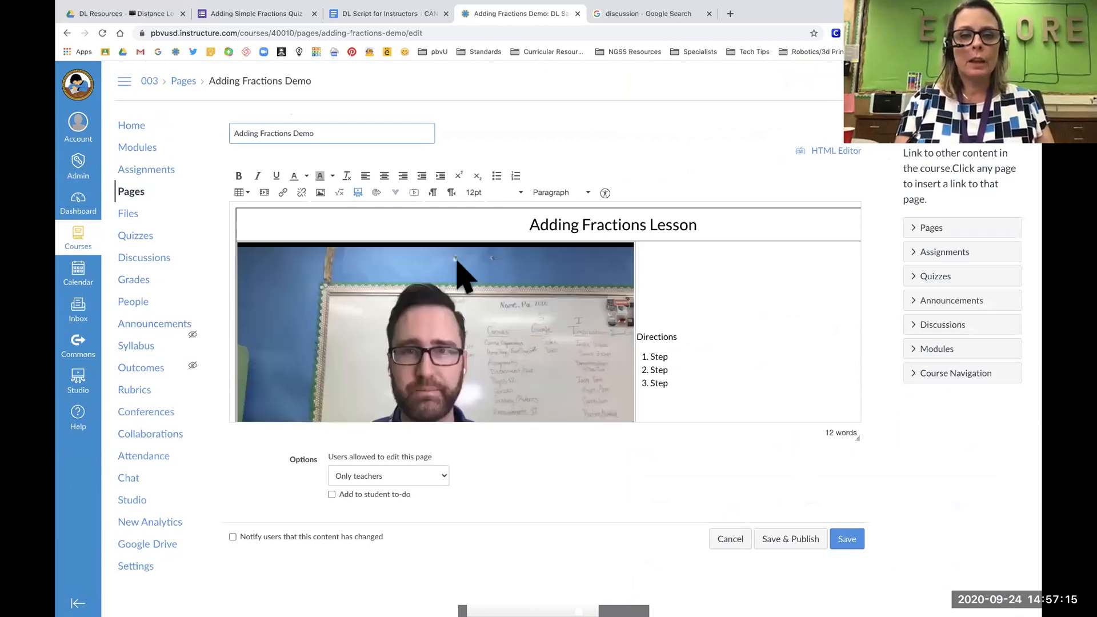
{"action": "left_click", "coordinate": [441, 224]}
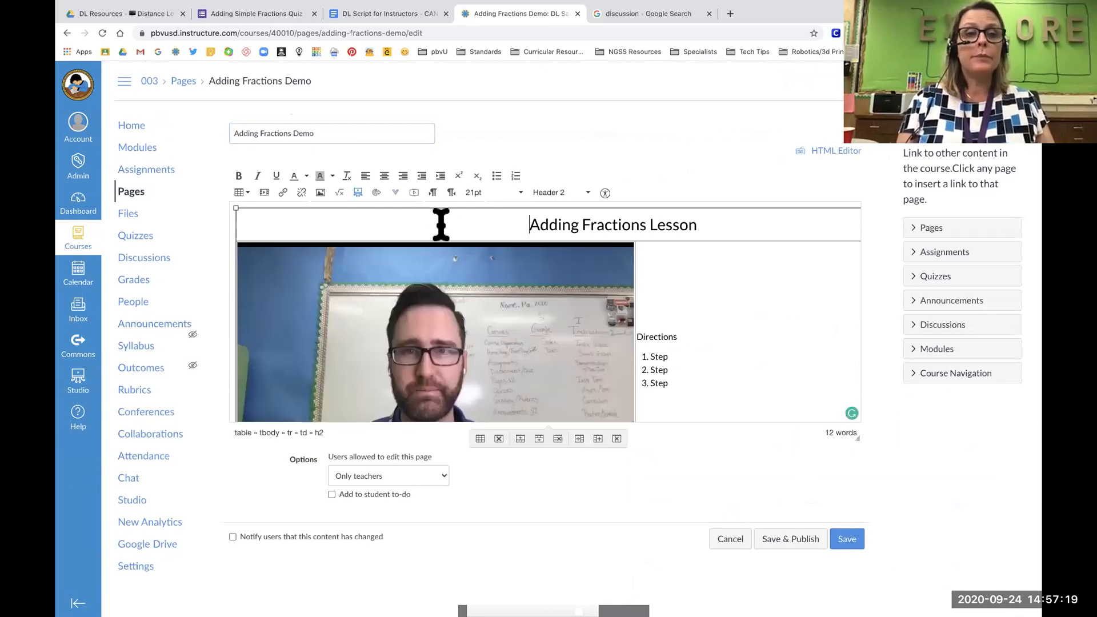
{"action": "left_click", "coordinate": [245, 194]}
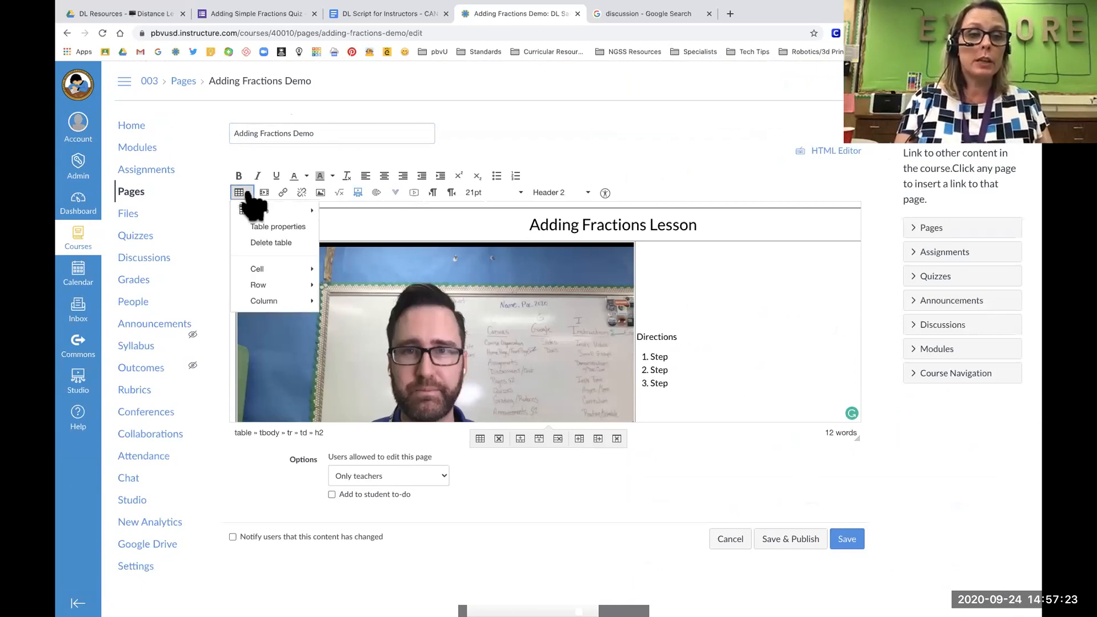
{"action": "left_click", "coordinate": [255, 227]}
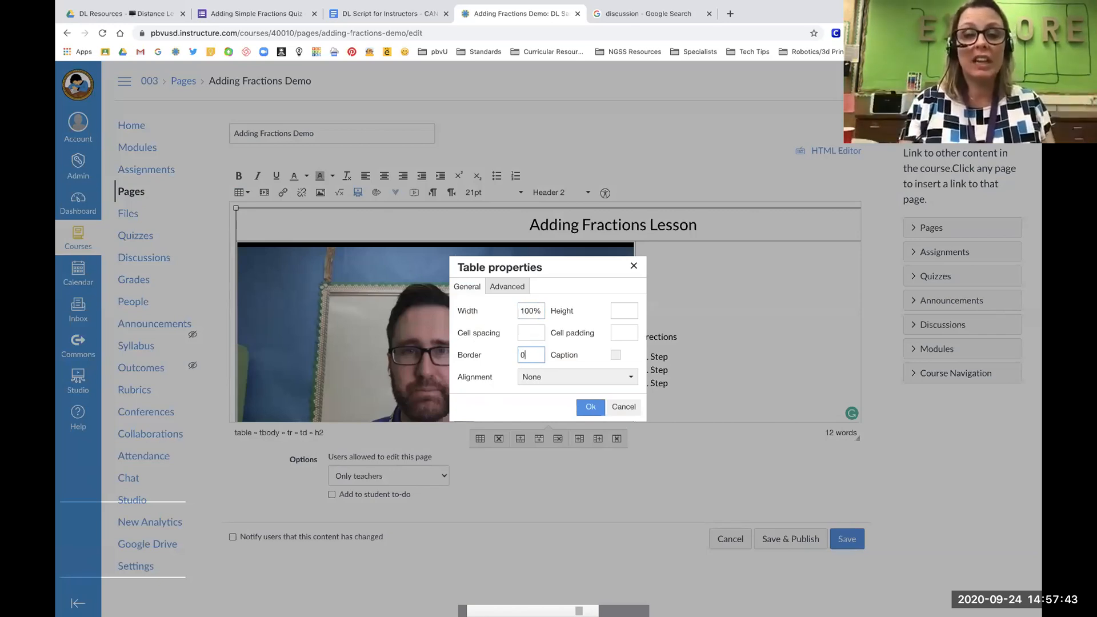
{"action": "left_click", "coordinate": [592, 407]}
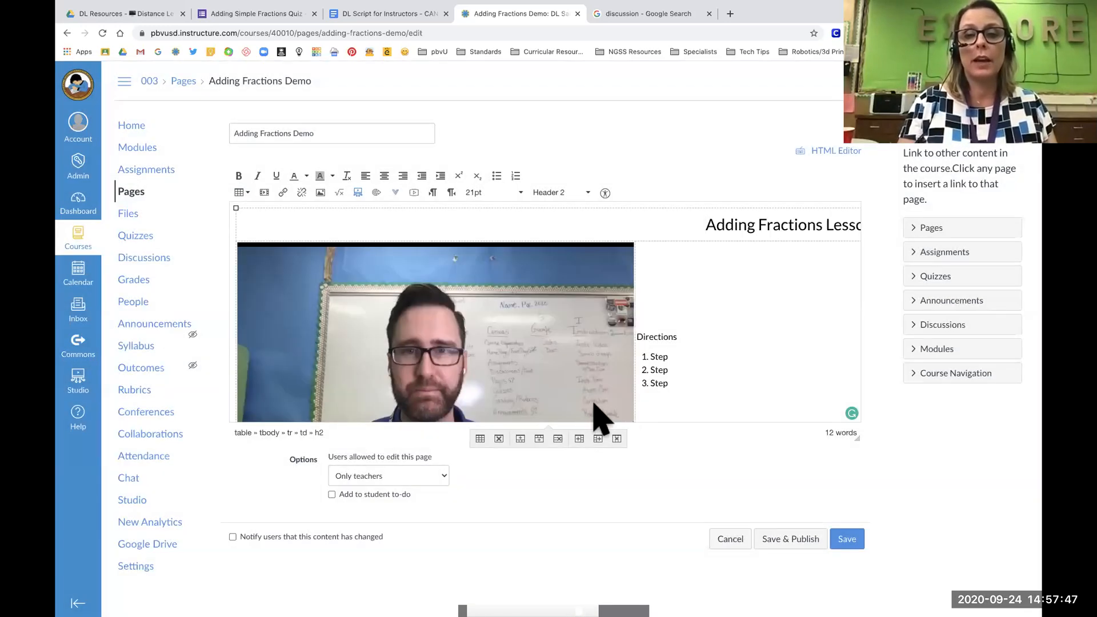
{"action": "scroll", "coordinate": [721, 364], "scroll_direction": "down", "scroll_amount": 5}
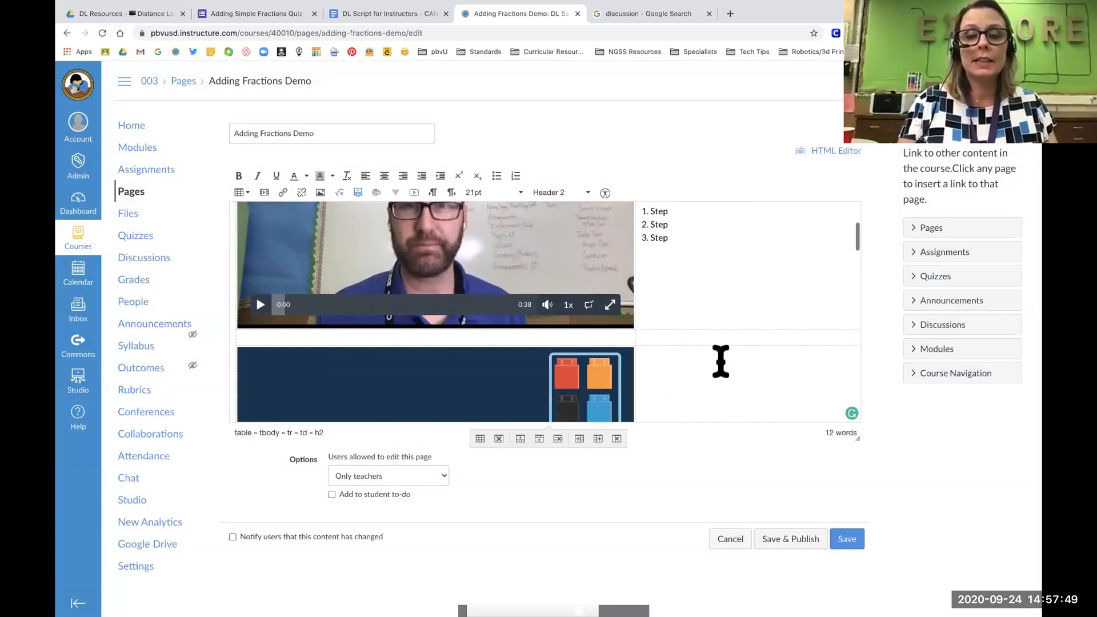
- Save the border change and check the whole lesson page without table lines
{"action": "left_click", "coordinate": [847, 539]}
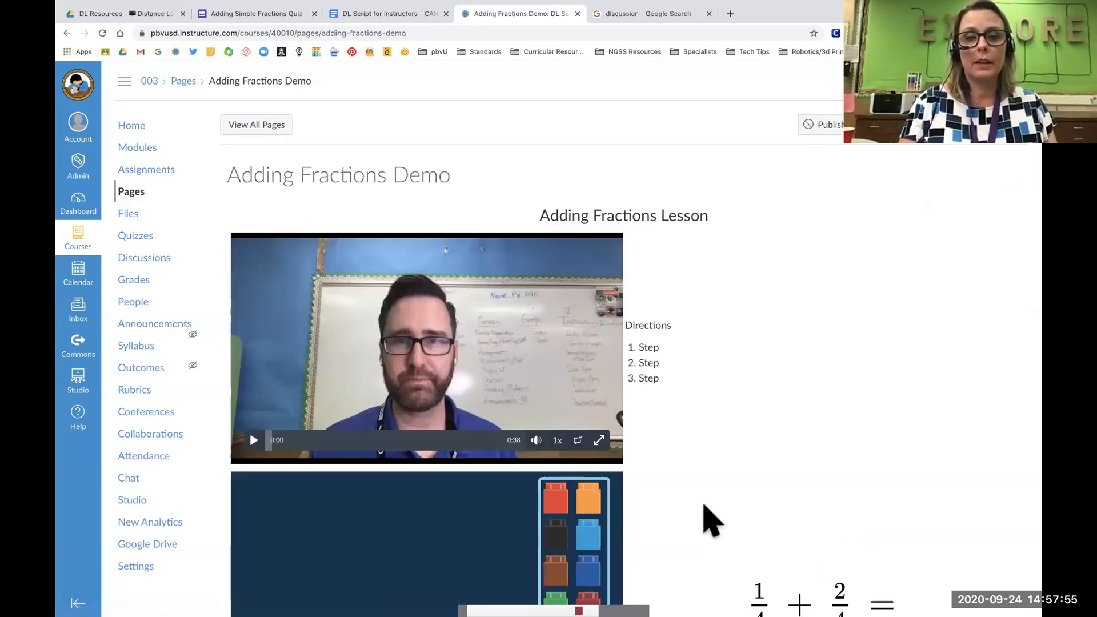
{"action": "scroll", "coordinate": [711, 520], "scroll_direction": "down", "scroll_amount": 3}
{"action": "scroll", "coordinate": [711, 520], "scroll_direction": "down", "scroll_amount": 8}
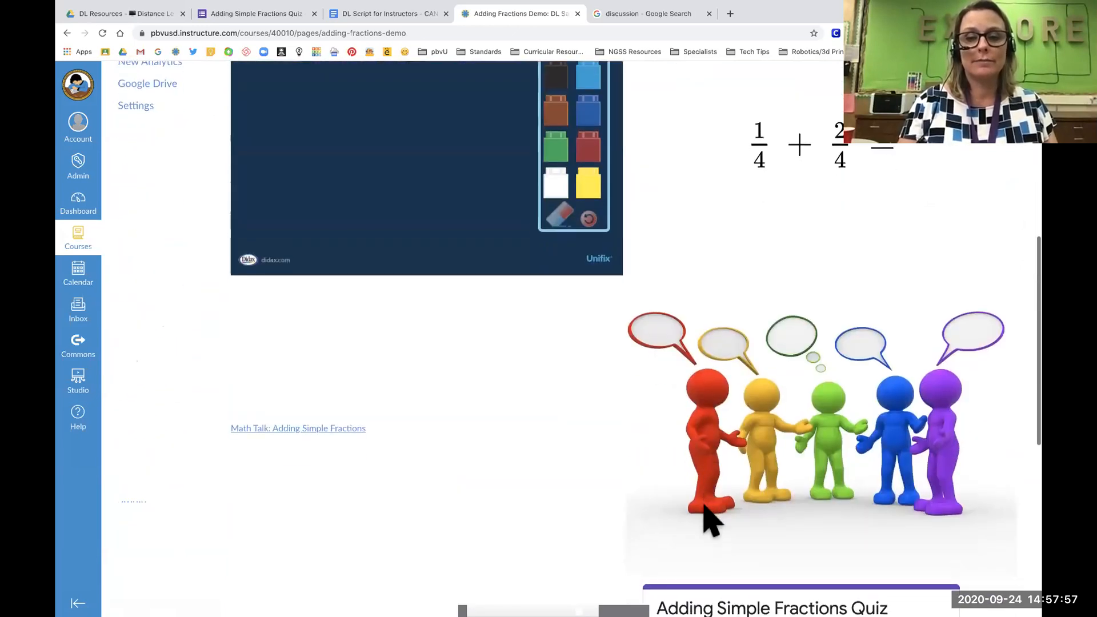
{"action": "scroll", "coordinate": [523, 455], "scroll_direction": "down", "scroll_amount": 4}
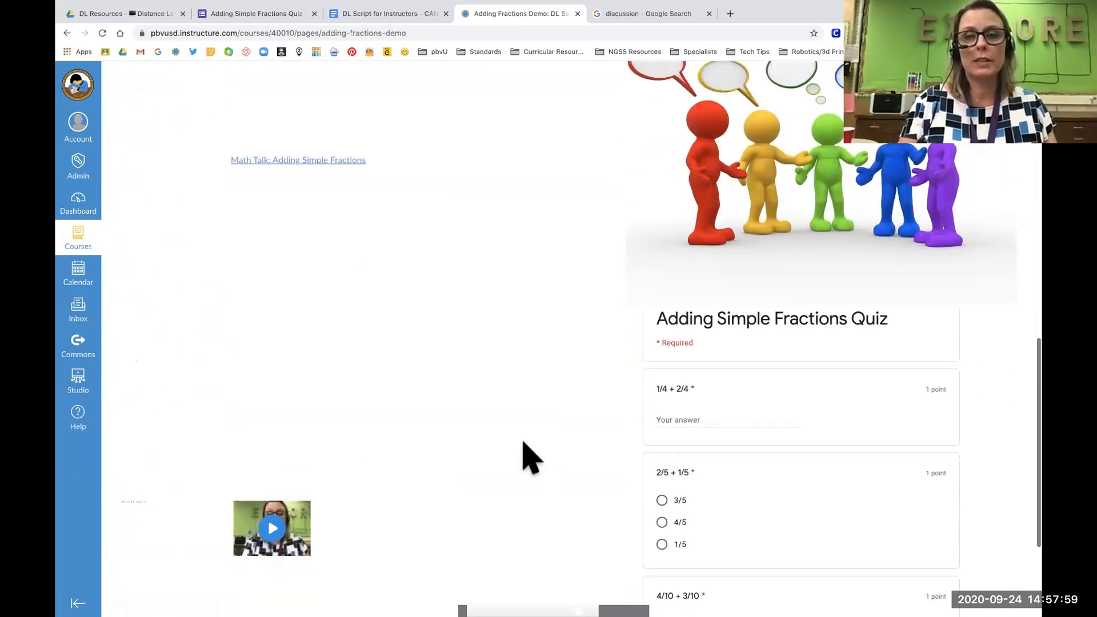
{"action": "scroll", "coordinate": [523, 443], "scroll_direction": "up", "scroll_amount": 15}
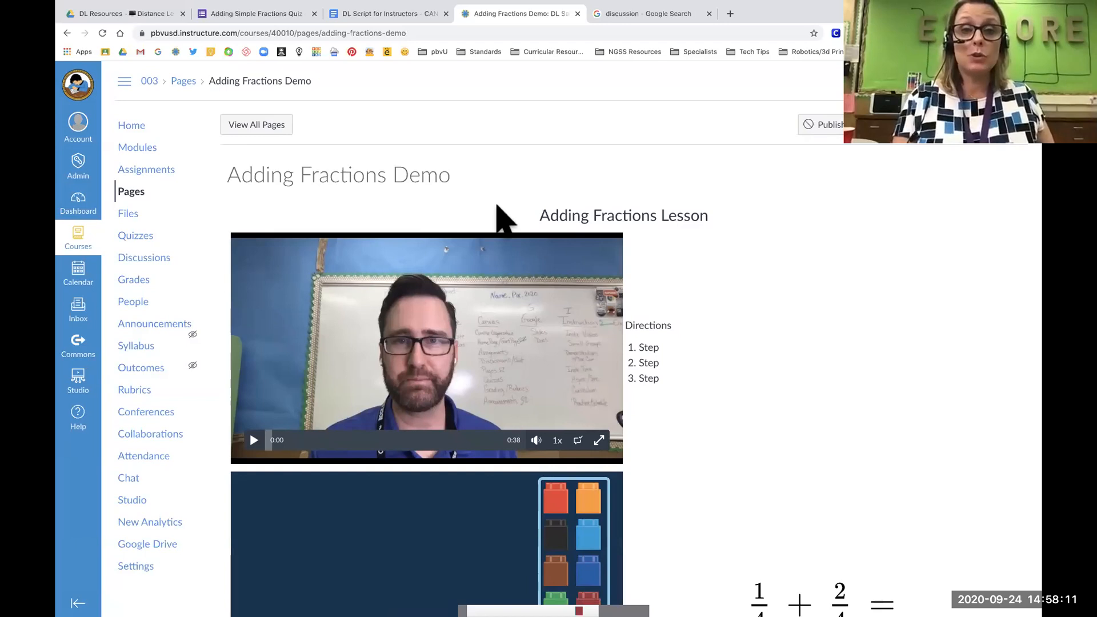
- Add the existing Adding Fractions Demo page to the Week TEMPLATE using PAGES for Lessons module without indentation
{"action": "left_click", "coordinate": [146, 150]}
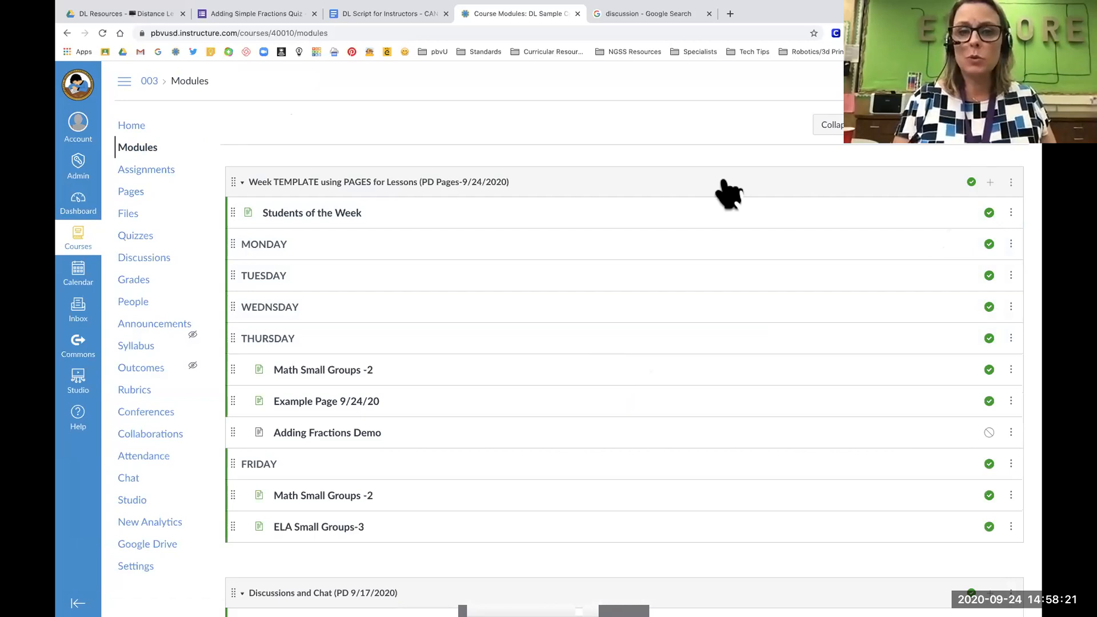
{"action": "left_click", "coordinate": [990, 183]}
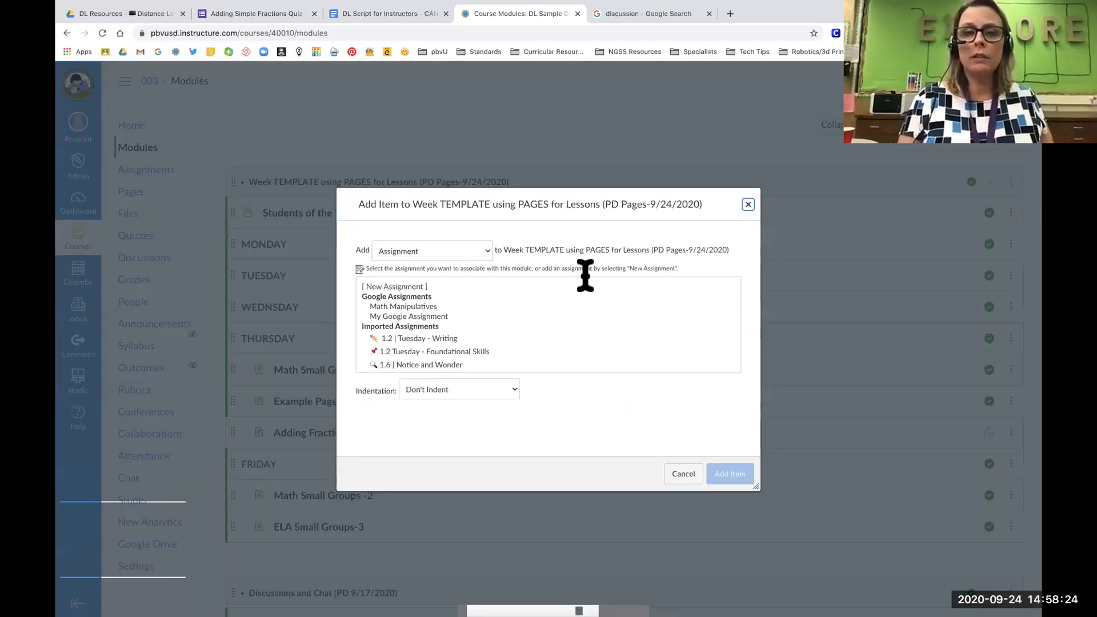
{"action": "left_click", "coordinate": [486, 252]}
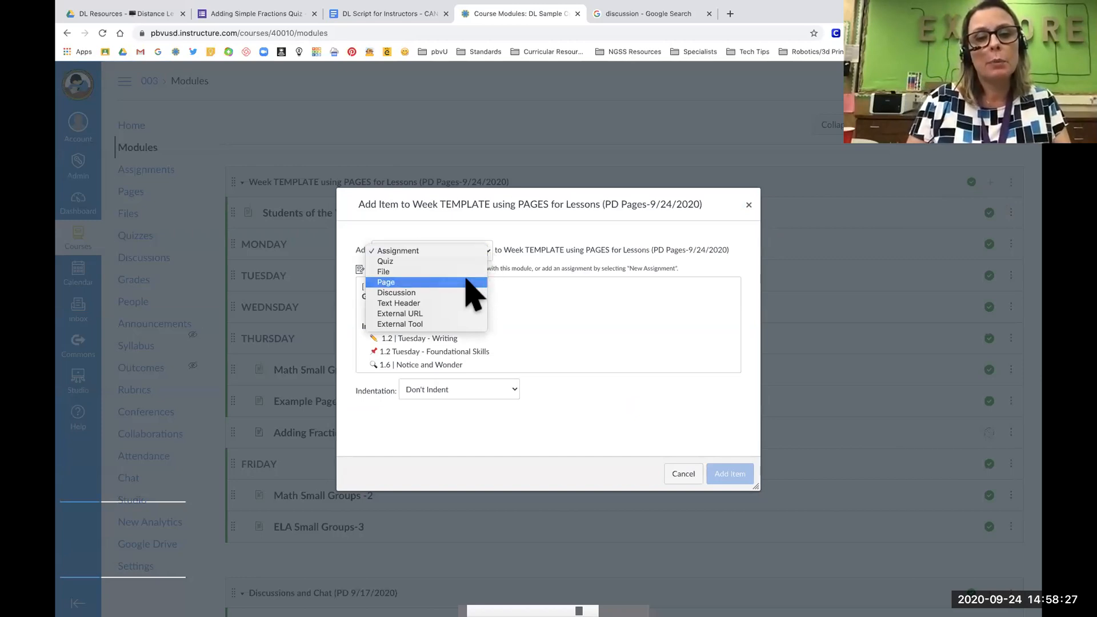
{"action": "left_click", "coordinate": [473, 283]}
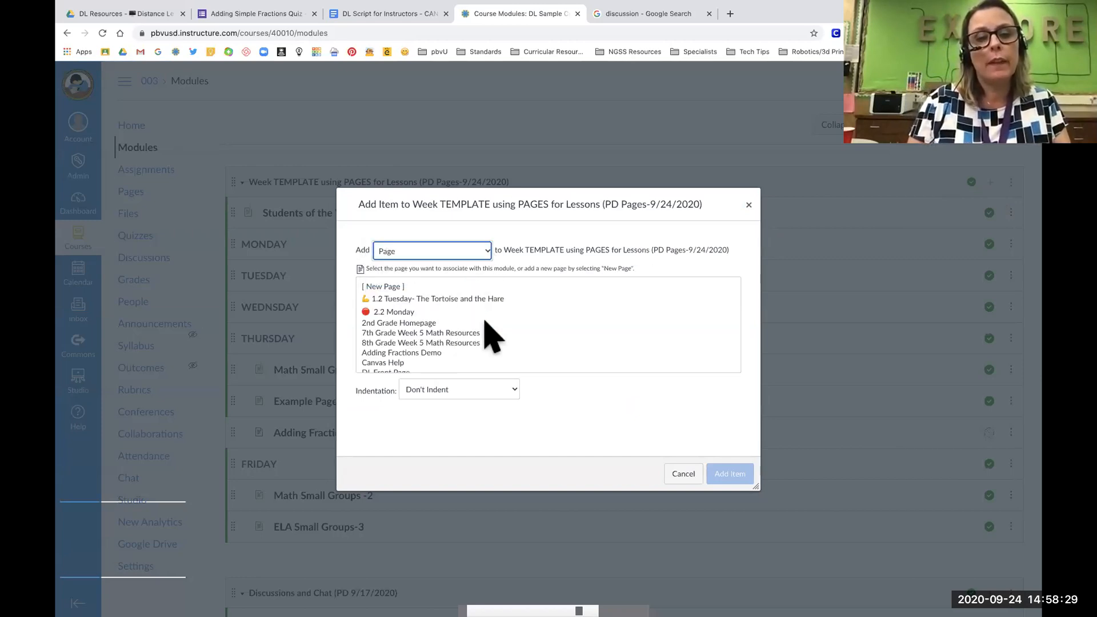
{"action": "scroll", "coordinate": [486, 323], "scroll_direction": "down", "scroll_amount": 2}
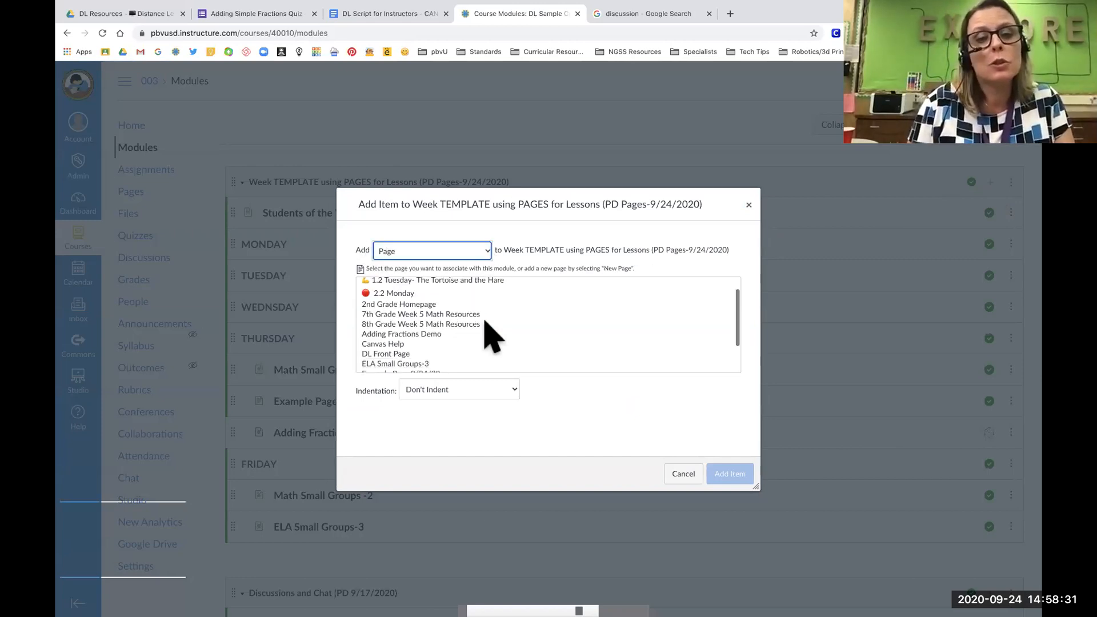
{"action": "scroll", "coordinate": [451, 337], "scroll_direction": "down", "scroll_amount": 2}
{"action": "scroll", "coordinate": [451, 343], "scroll_direction": "up", "scroll_amount": 3}
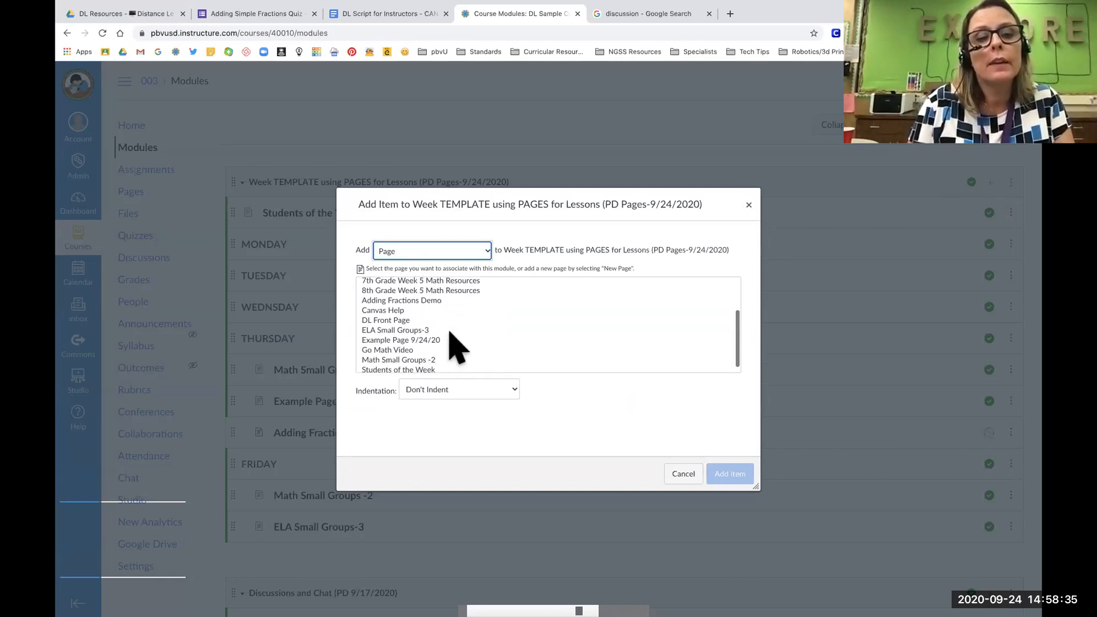
{"action": "left_click", "coordinate": [420, 330]}
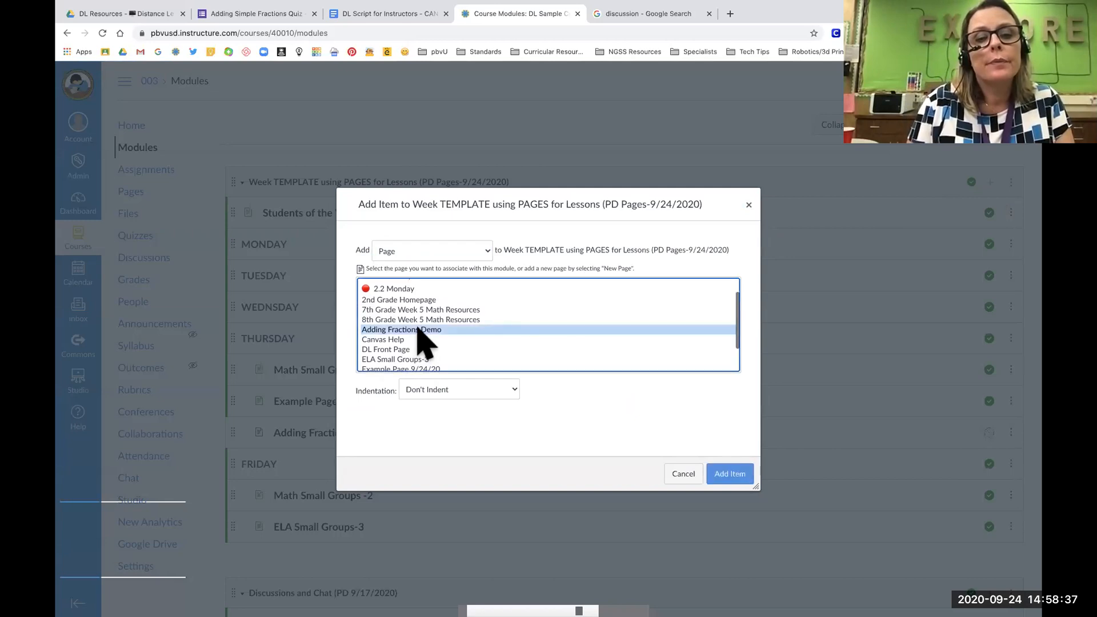
{"action": "left_click", "coordinate": [727, 474]}
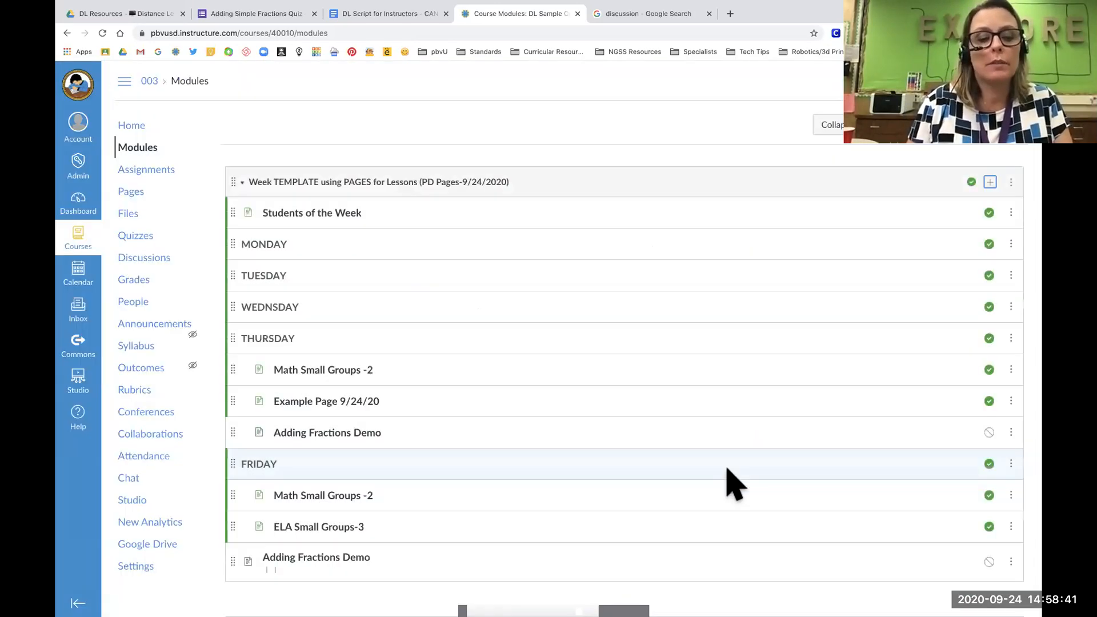
- Move the unindented Adding Fractions Demo item from the module's end to directly below the WEDNSDAY header
{"action": "scroll", "coordinate": [734, 484], "scroll_direction": "down", "scroll_amount": 3}
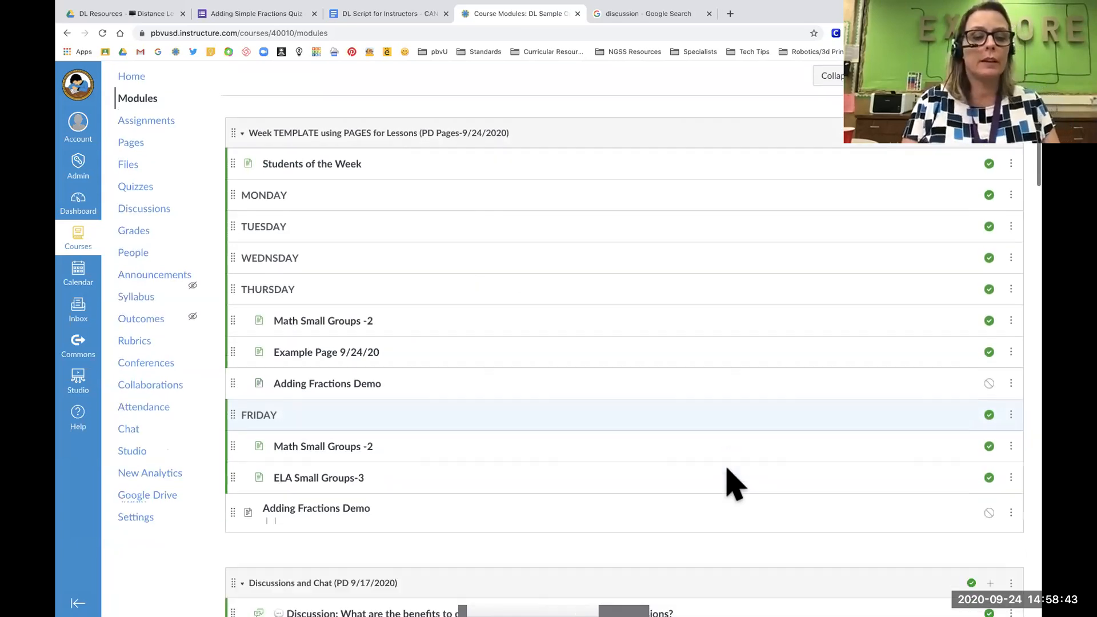
{"action": "left_click_drag", "start_coordinate": [232, 455], "coordinate": [224, 244]}
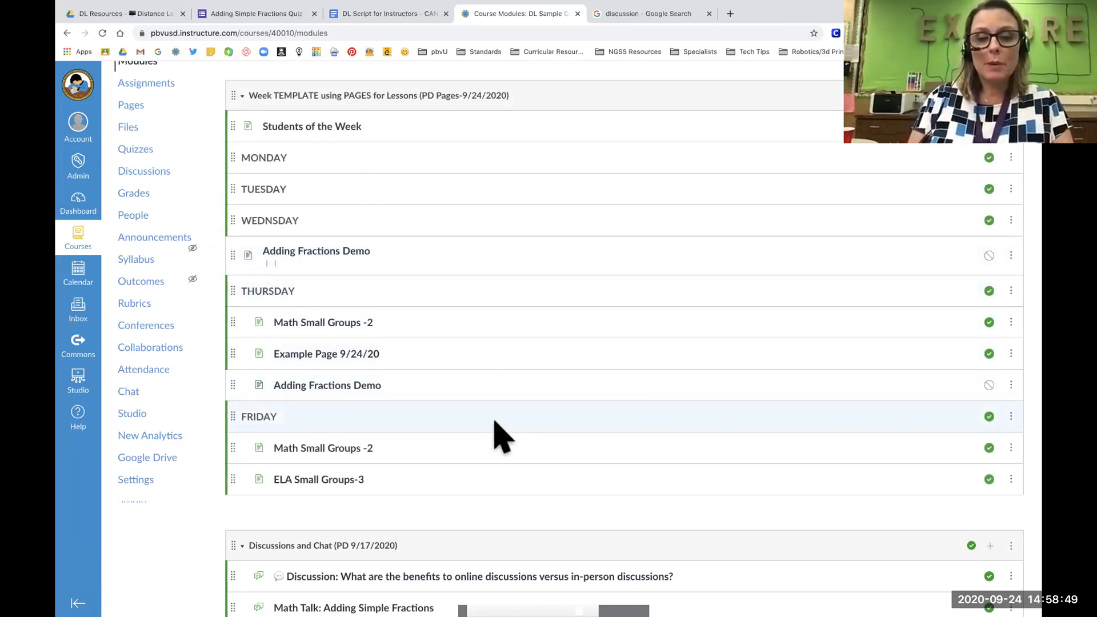
{"action": "scroll", "coordinate": [495, 426], "scroll_direction": "up", "scroll_amount": 2}
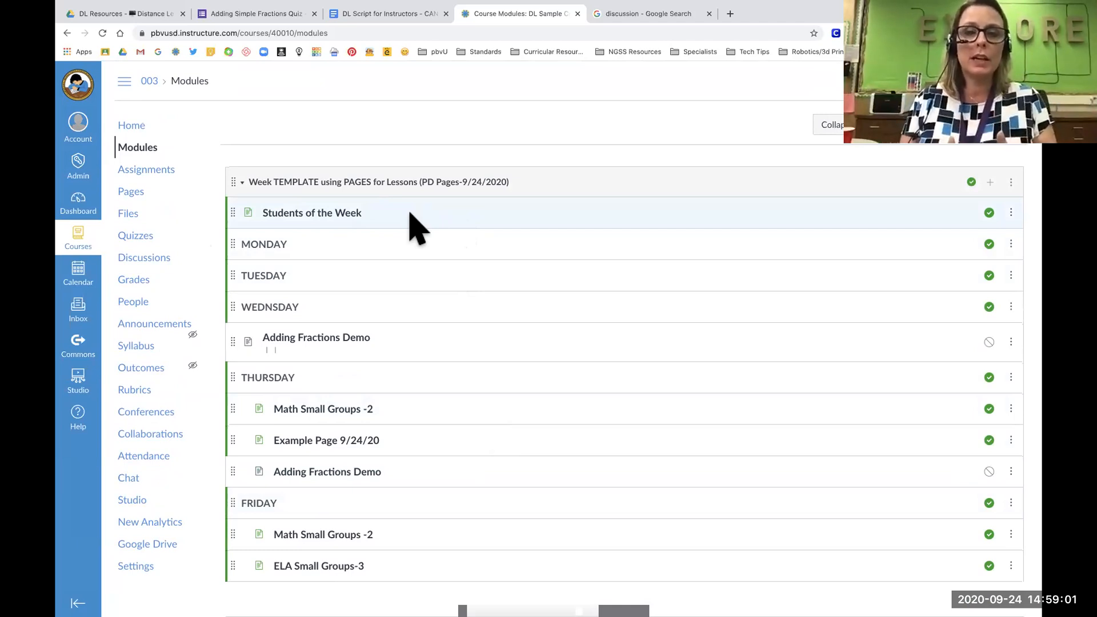
- Open the Students of the Week page from the module and examine its two-column award layout
{"action": "left_click", "coordinate": [298, 219]}
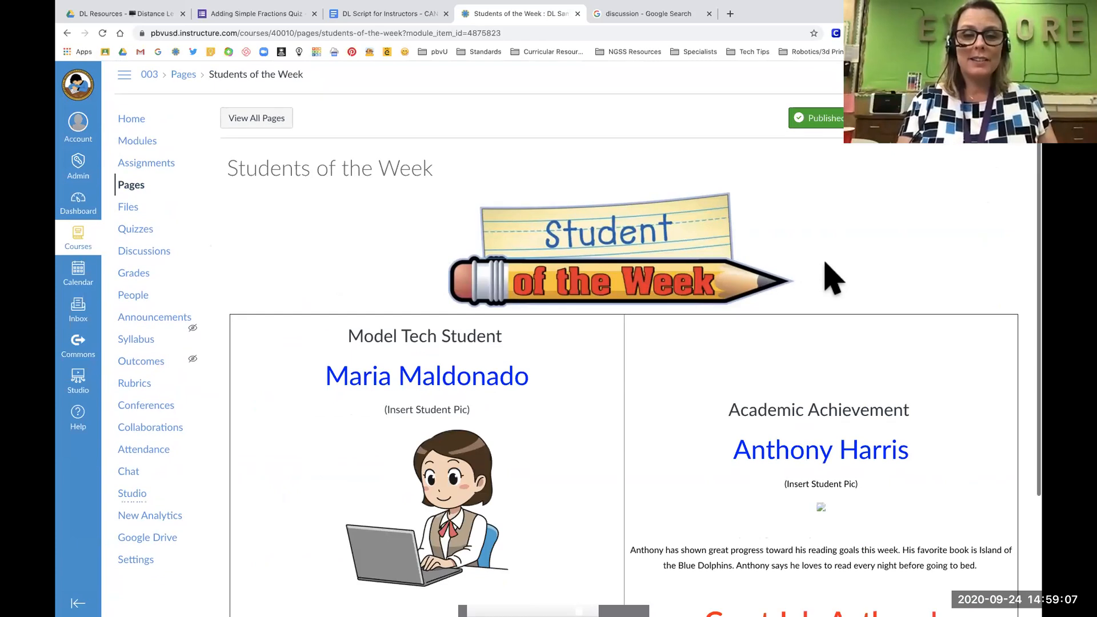
{"action": "scroll", "coordinate": [832, 277], "scroll_direction": "down", "scroll_amount": 3}
{"action": "scroll", "coordinate": [832, 277], "scroll_direction": "down", "scroll_amount": 1}
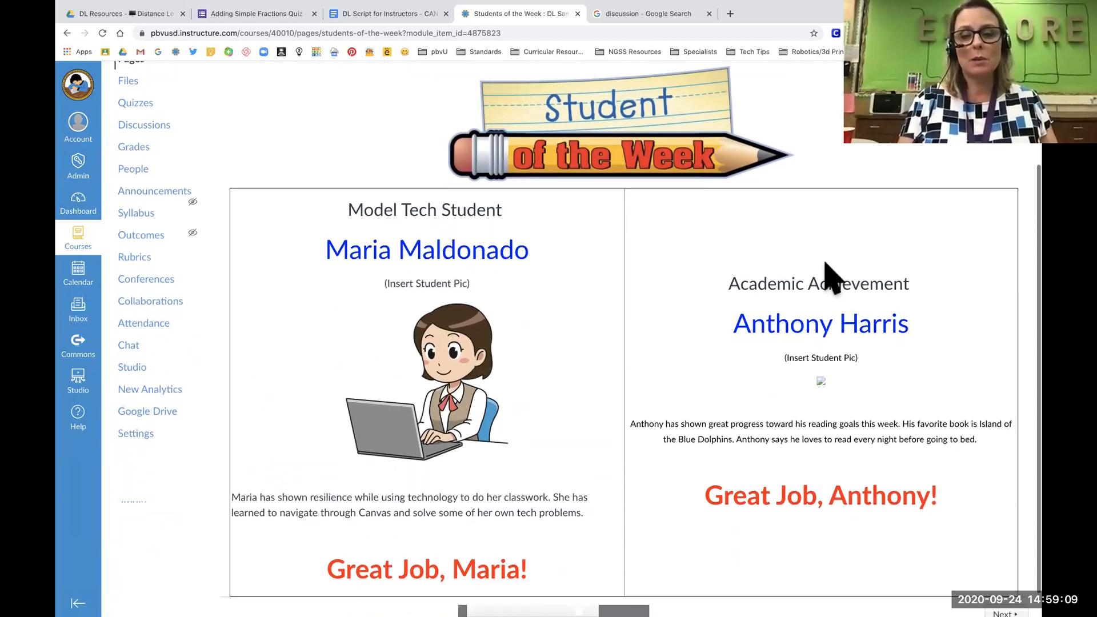
{"action": "scroll", "coordinate": [832, 276], "scroll_direction": "down", "scroll_amount": 1}
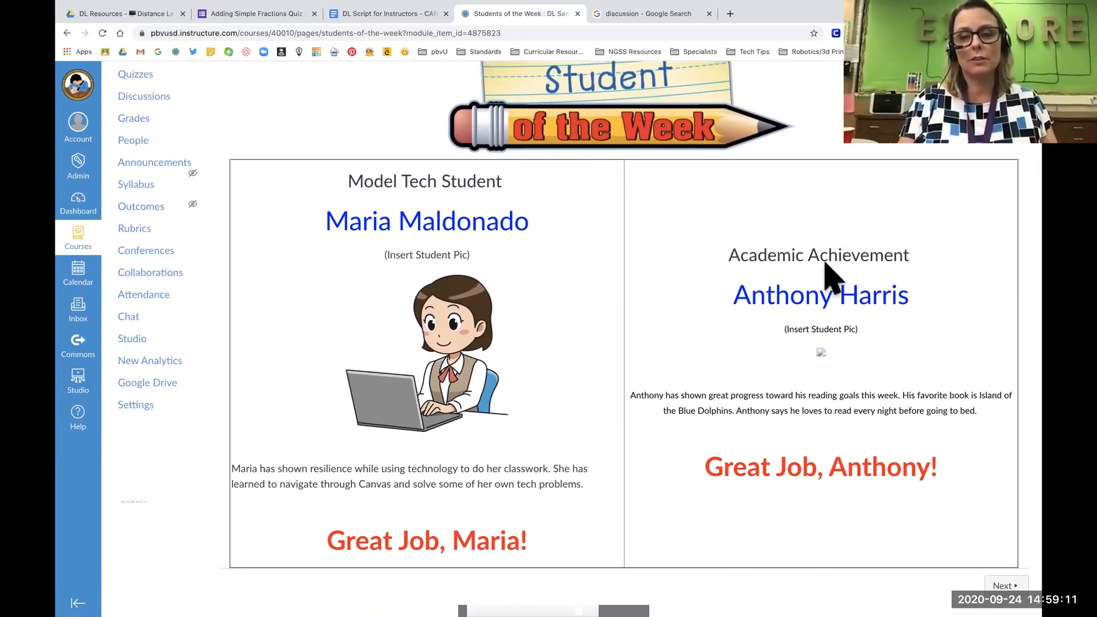
{"action": "scroll", "coordinate": [833, 277], "scroll_direction": "up", "scroll_amount": 5}
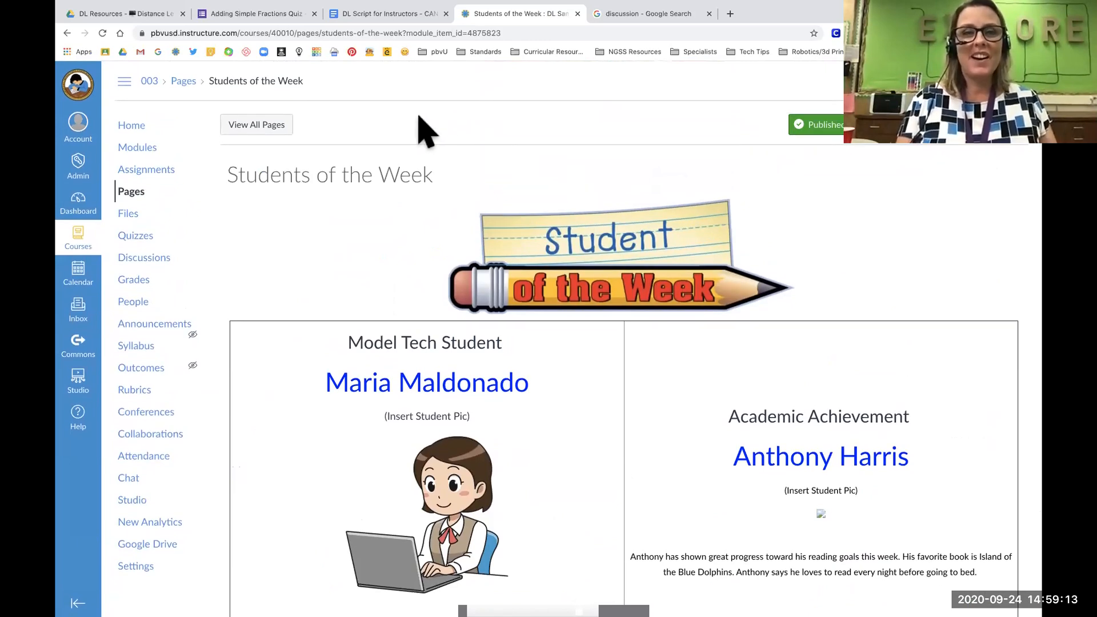